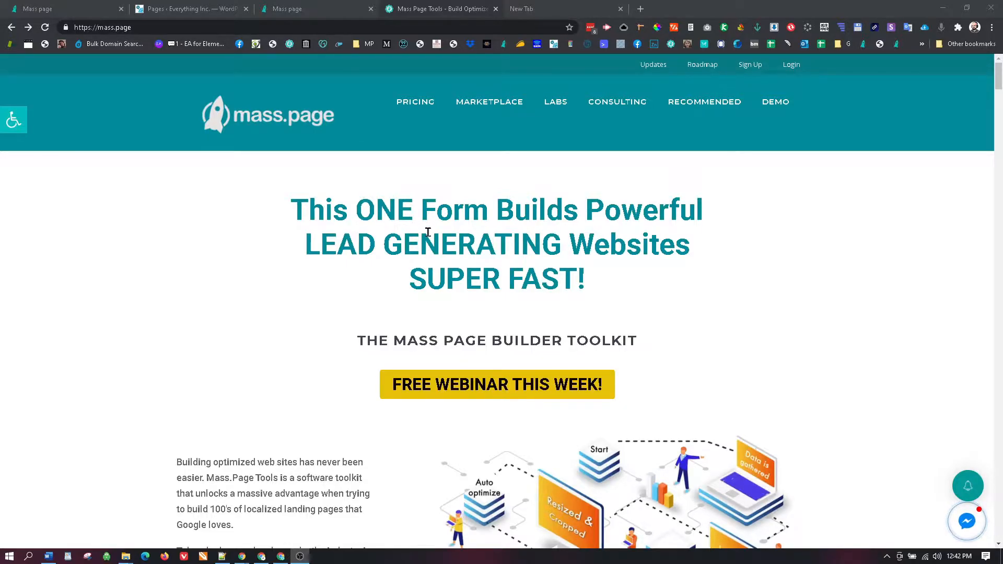
Step: Review the mass.page home page through the demo and pricing plans, and expand the image size comparison
{"action": "scroll", "coordinate": [431, 122], "scroll_direction": "down", "scroll_amount": 5}
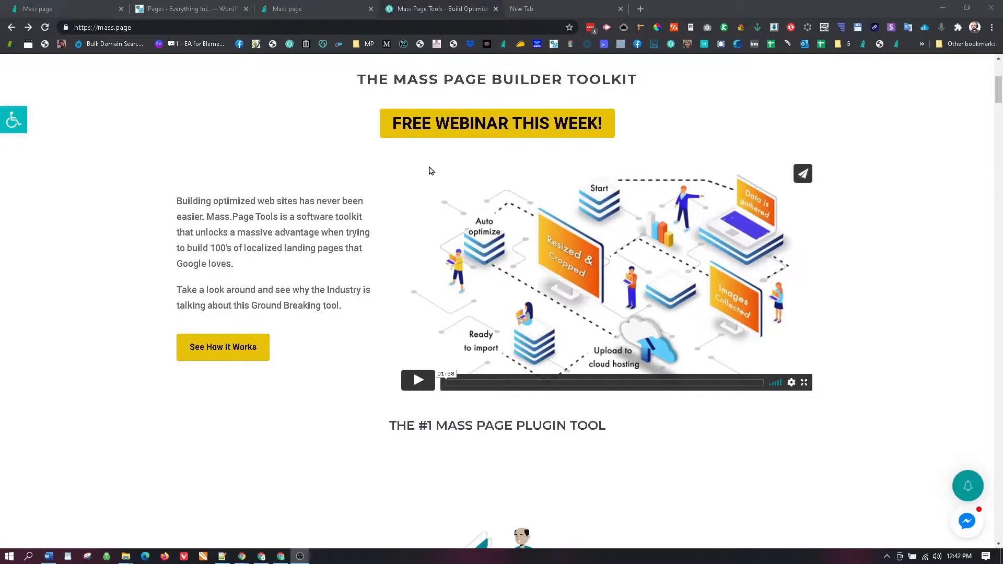
{"action": "scroll", "coordinate": [423, 154], "scroll_direction": "down", "scroll_amount": 10}
{"action": "scroll", "coordinate": [409, 192], "scroll_direction": "down", "scroll_amount": 20}
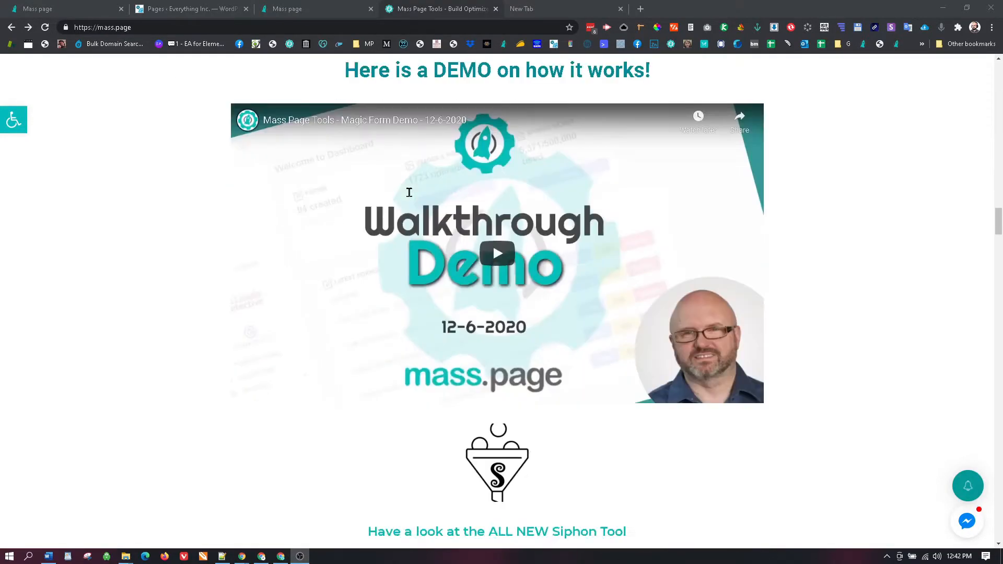
{"action": "scroll", "coordinate": [409, 200], "scroll_direction": "down", "scroll_amount": 20}
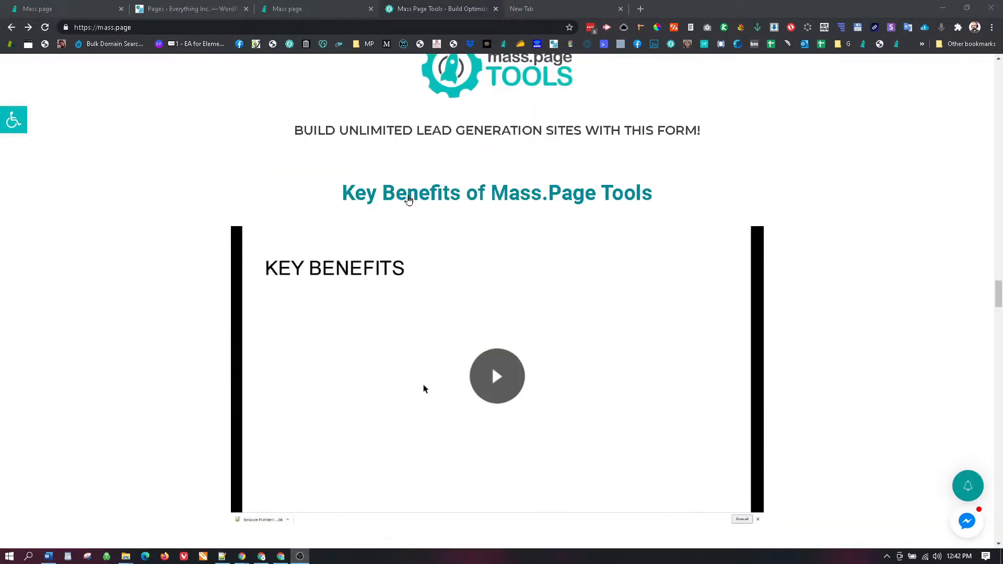
{"action": "scroll", "coordinate": [409, 200], "scroll_direction": "down", "scroll_amount": 2}
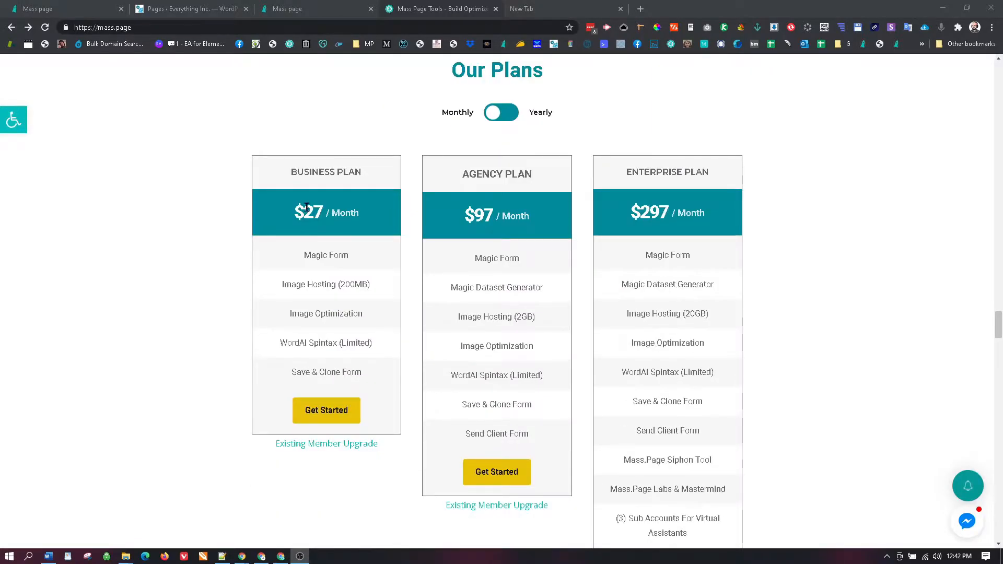
{"action": "scroll", "coordinate": [308, 206], "scroll_direction": "down", "scroll_amount": 1}
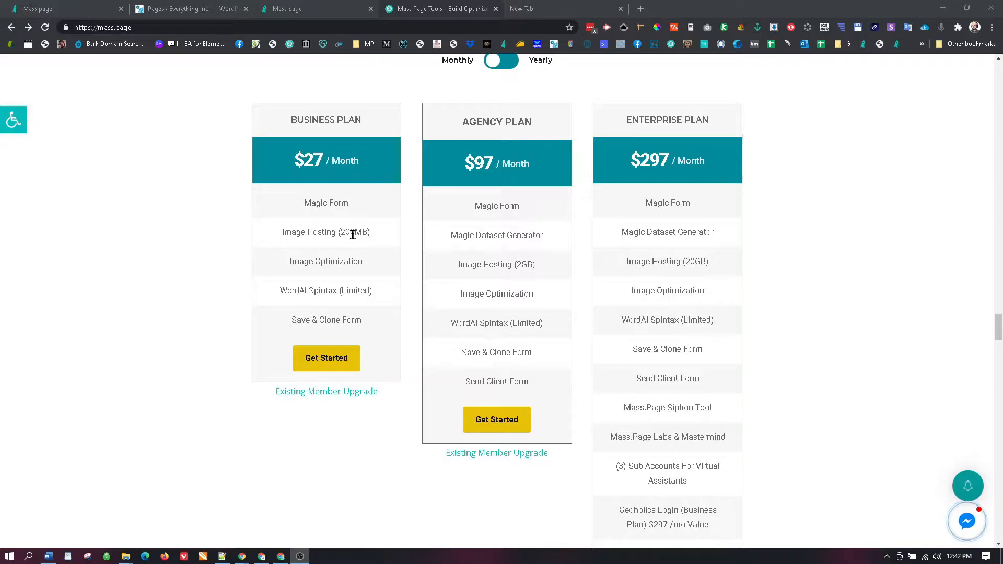
{"action": "scroll", "coordinate": [374, 241], "scroll_direction": "down", "scroll_amount": 1}
{"action": "scroll", "coordinate": [374, 241], "scroll_direction": "down", "scroll_amount": 13}
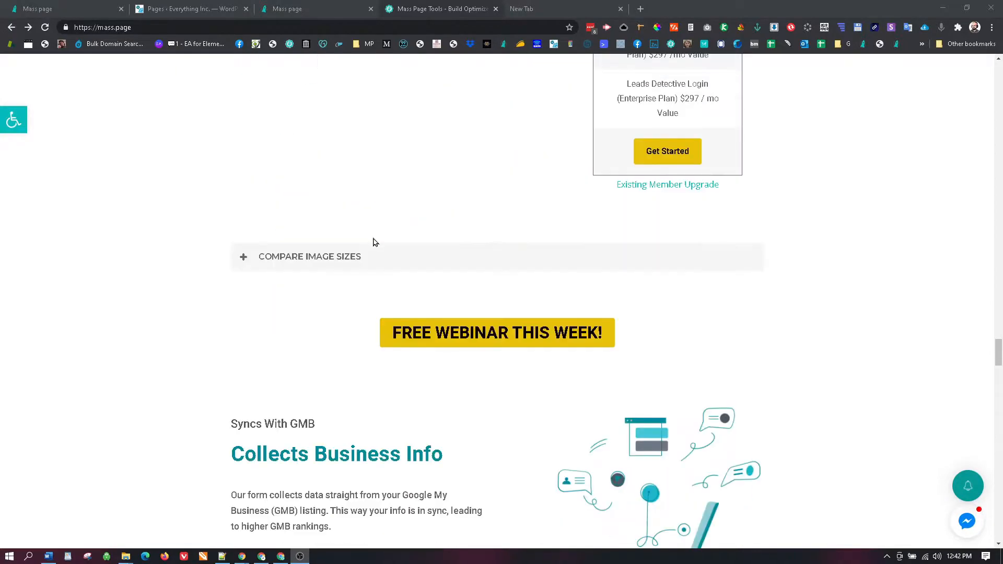
{"action": "scroll", "coordinate": [375, 242], "scroll_direction": "up", "scroll_amount": 2}
{"action": "scroll", "coordinate": [374, 242], "scroll_direction": "up", "scroll_amount": 1}
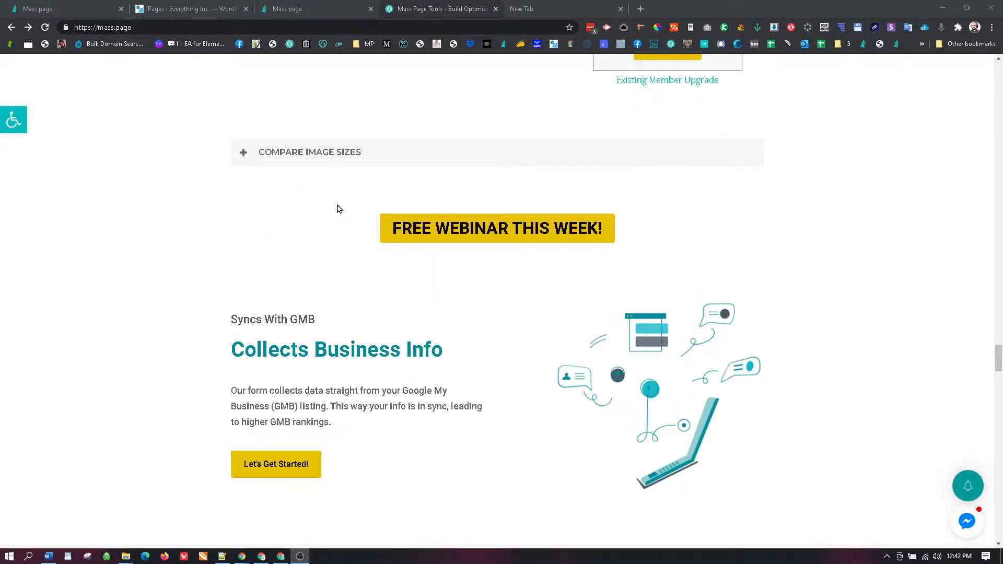
{"action": "left_click", "coordinate": [317, 158]}
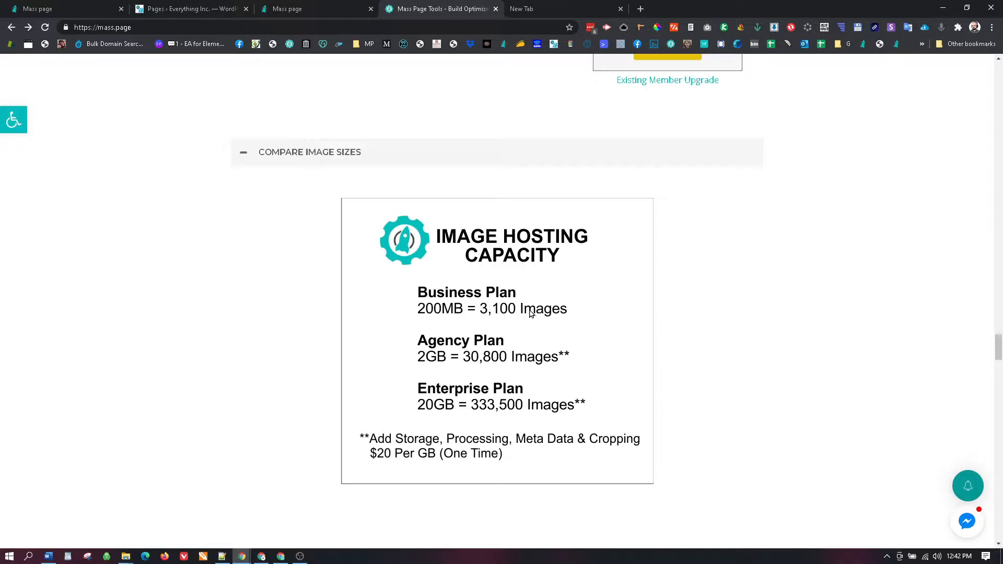
Step: Examine the features included in the Business, Agency and Enterprise plans again
{"action": "scroll", "coordinate": [559, 305], "scroll_direction": "up", "scroll_amount": 8}
{"action": "scroll", "coordinate": [559, 306], "scroll_direction": "up", "scroll_amount": 5}
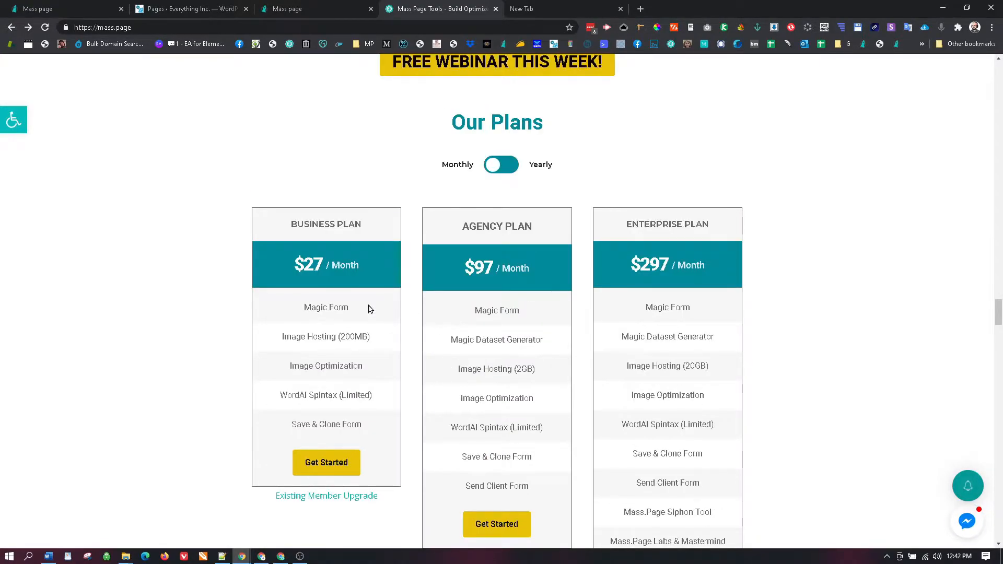
{"action": "scroll", "coordinate": [368, 309], "scroll_direction": "up", "scroll_amount": 3}
{"action": "scroll", "coordinate": [368, 309], "scroll_direction": "up", "scroll_amount": 4}
{"action": "scroll", "coordinate": [368, 309], "scroll_direction": "down", "scroll_amount": 3}
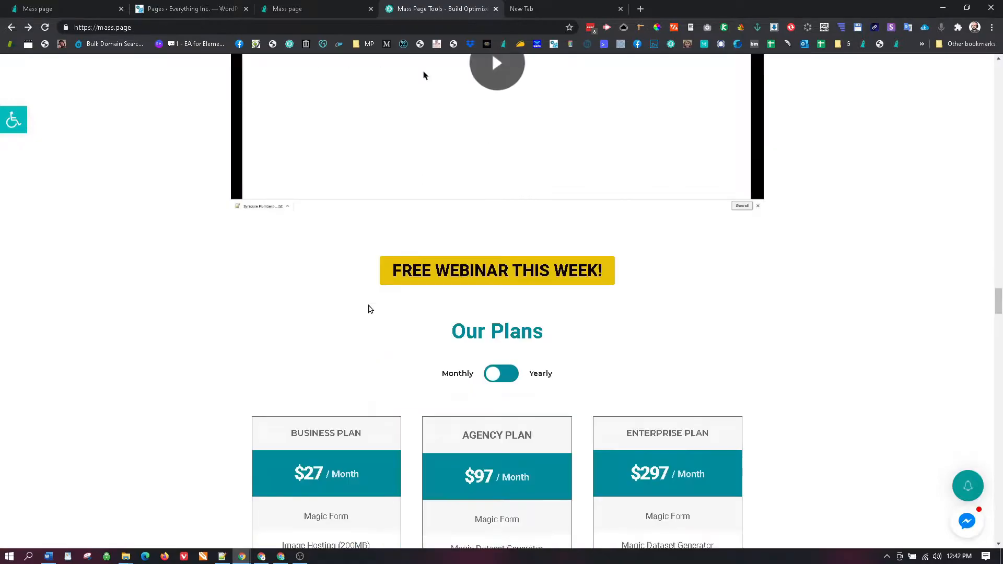
{"action": "scroll", "coordinate": [368, 308], "scroll_direction": "down", "scroll_amount": 6}
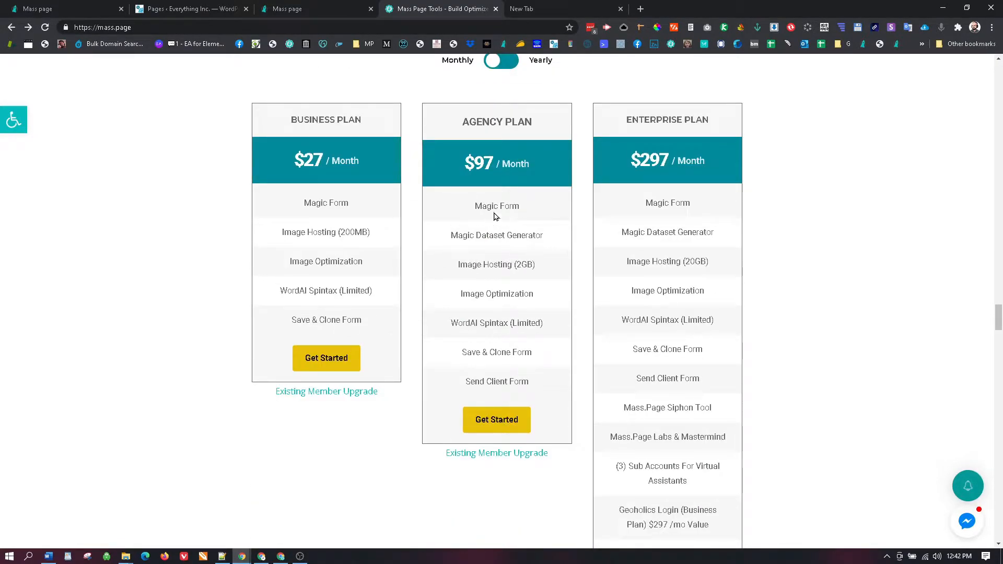
{"action": "scroll", "coordinate": [492, 260], "scroll_direction": "up", "scroll_amount": 15}
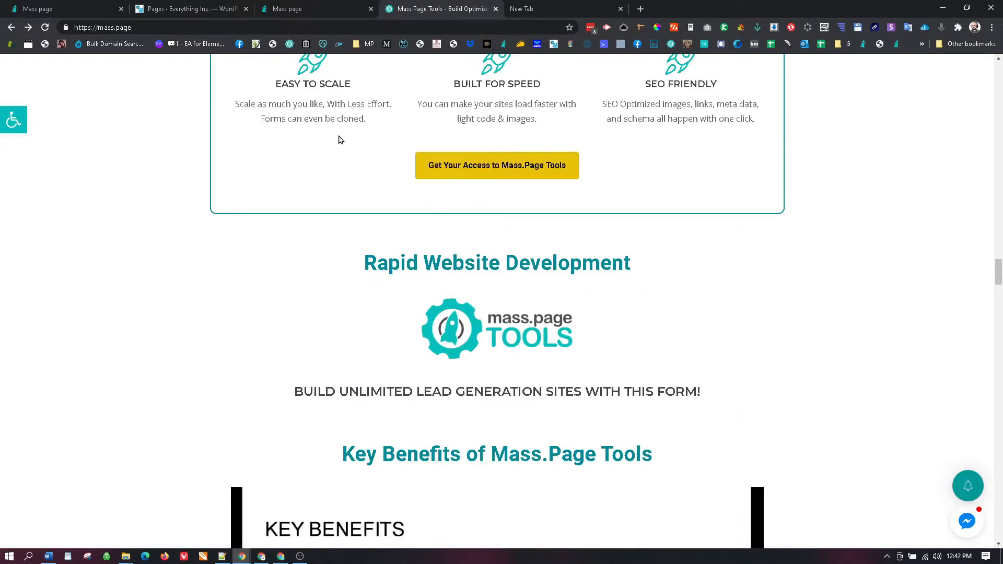
Step: Switch to the mass.page app and open a new Magic Form entry
{"action": "left_click", "coordinate": [292, 9]}
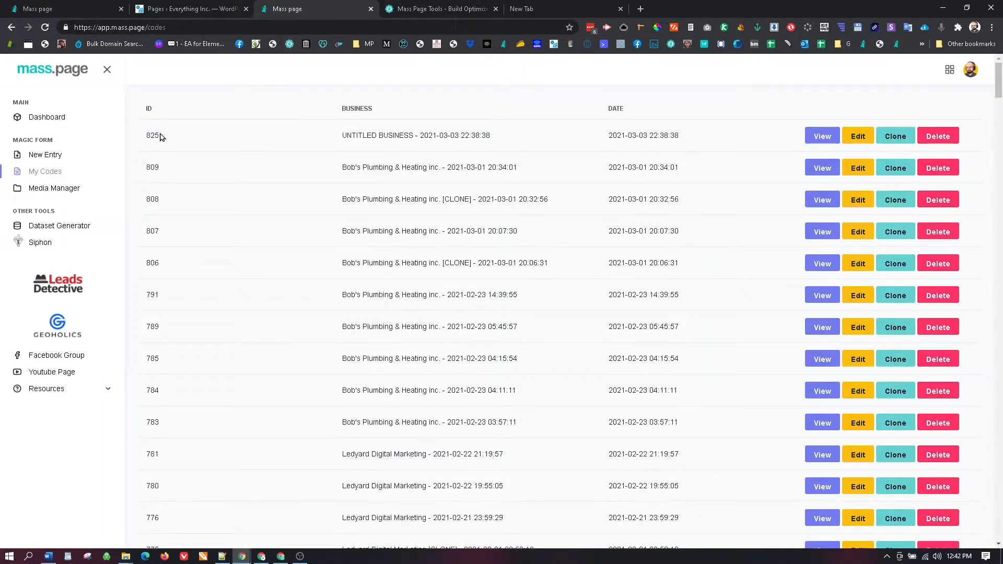
{"action": "left_click", "coordinate": [68, 70]}
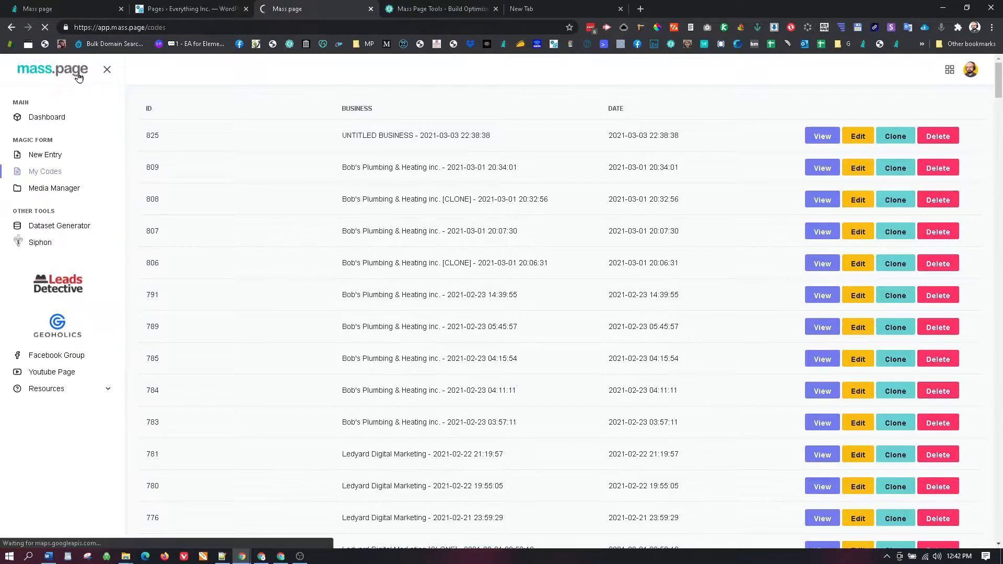
{"action": "left_click", "coordinate": [45, 154]}
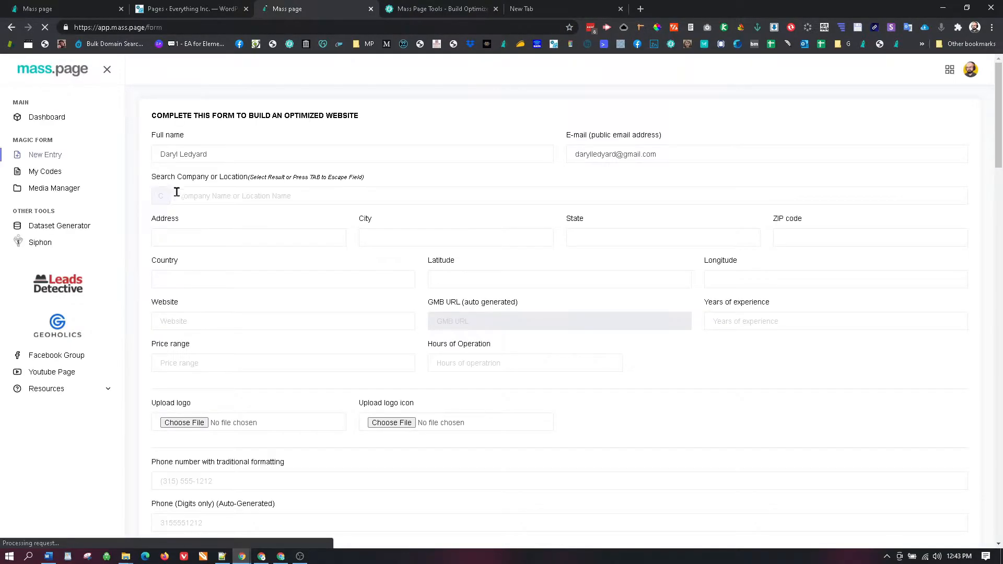
Step: Search the company or location field for 100 and choose the suggested address in Utica, NY
{"action": "left_click", "coordinate": [208, 195]}
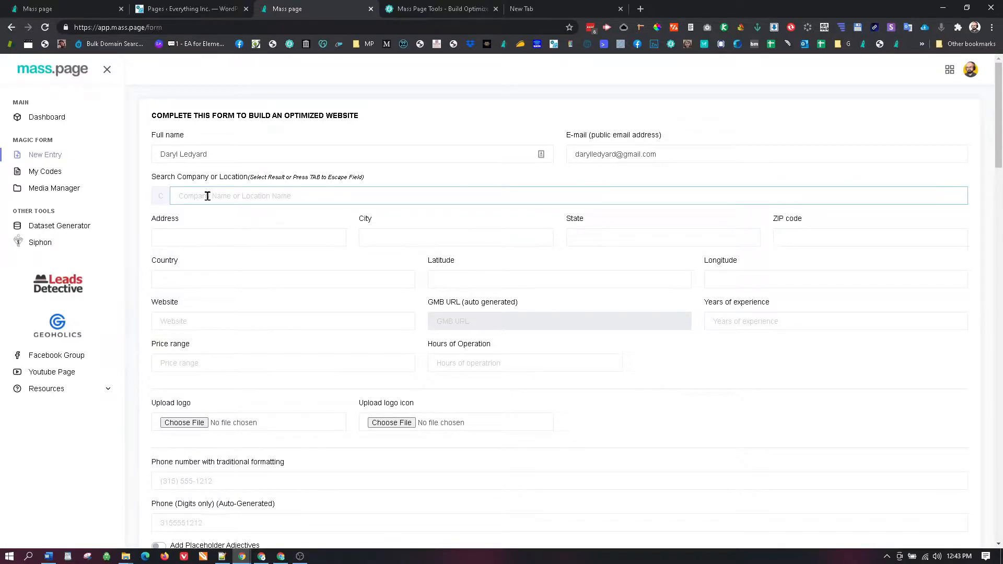
{"action": "type", "text": "100"}
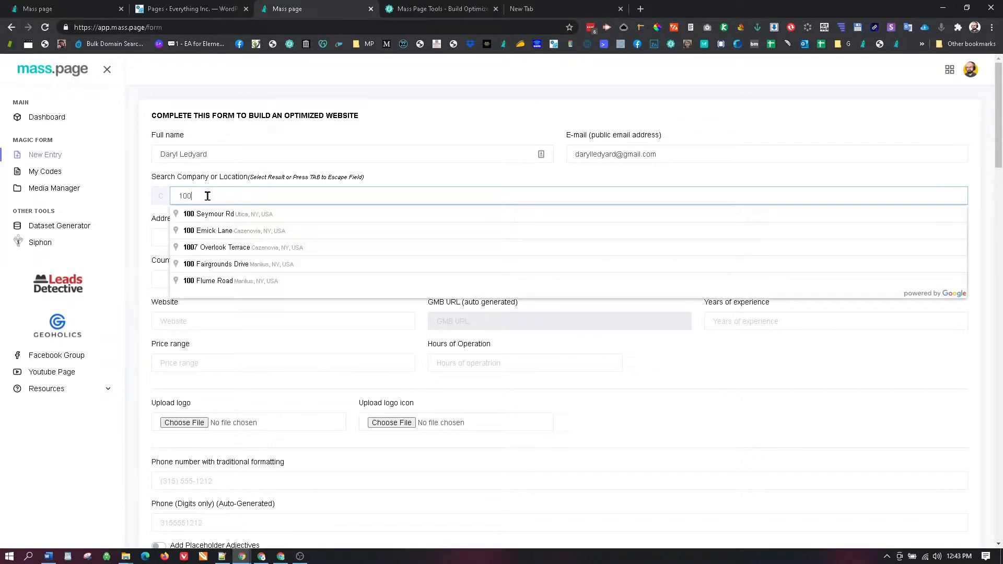
{"action": "left_click", "coordinate": [213, 215]}
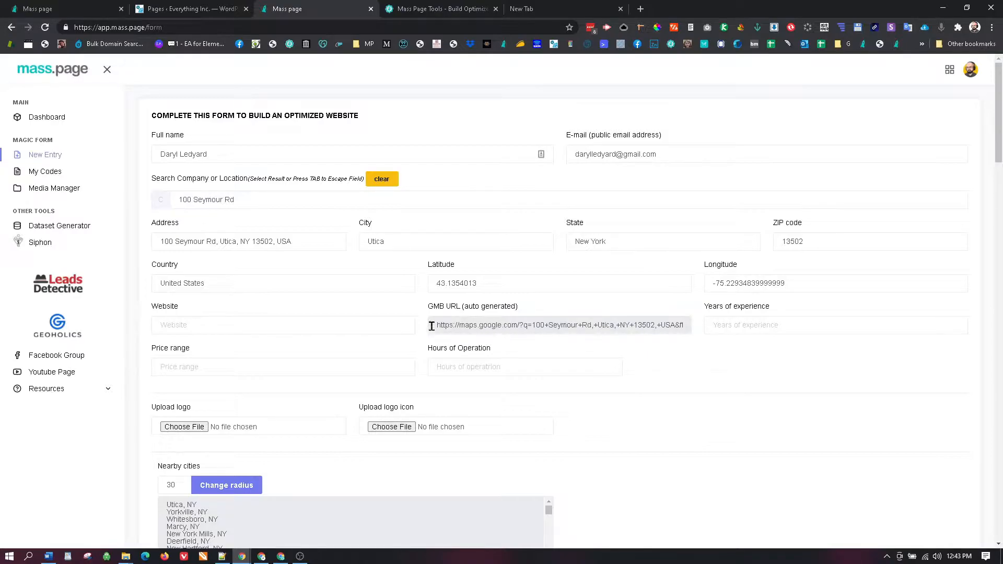
Step: Replace the text in the company or location field with the business name Mountains View Gallery
{"action": "left_click_drag", "start_coordinate": [245, 200], "coordinate": [177, 198]}
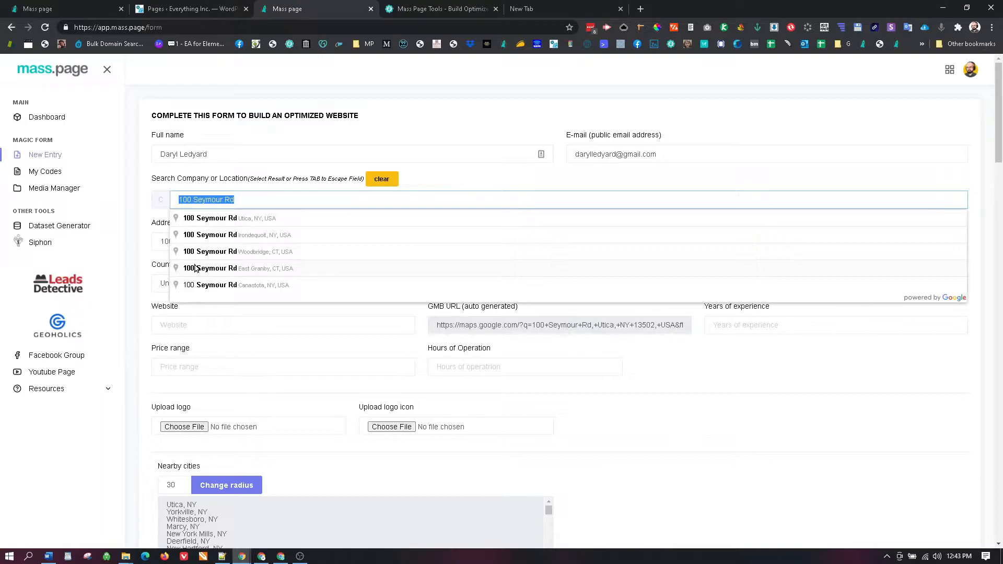
{"action": "type", "text": "Mano"}
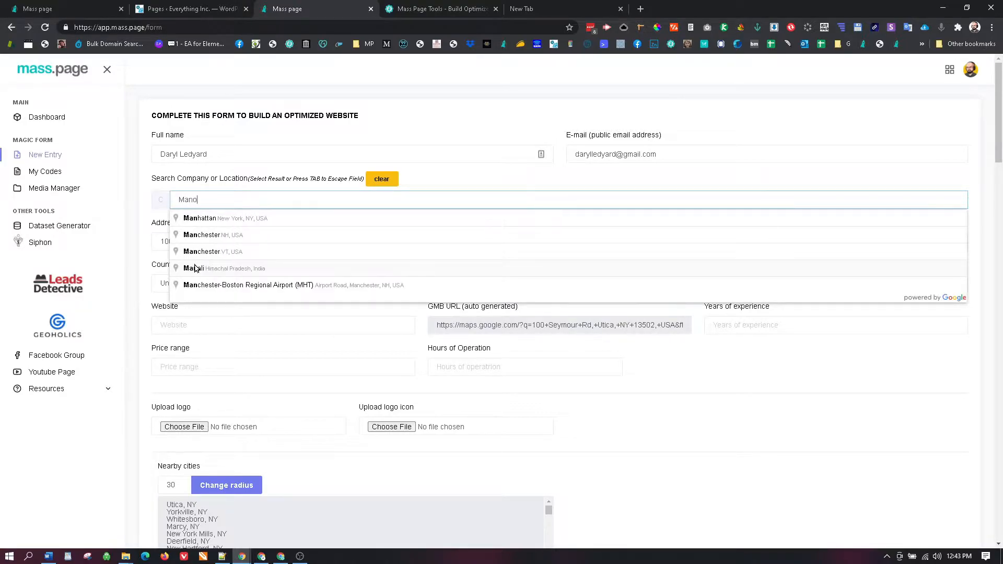
{"action": "type", "text": "utain"}
{"action": "key", "text": "BackSpace"}
{"action": "key", "text": "BackSpace"}
{"action": "key", "text": "BackSpace"}
{"action": "key", "text": "BackSpace"}
{"action": "key", "text": "BackSpace"}
{"action": "key", "text": "BackSpace"}
{"action": "key", "text": "BackSpace"}
{"action": "key", "text": "BackSpace"}
{"action": "type", "text": "ountain"}
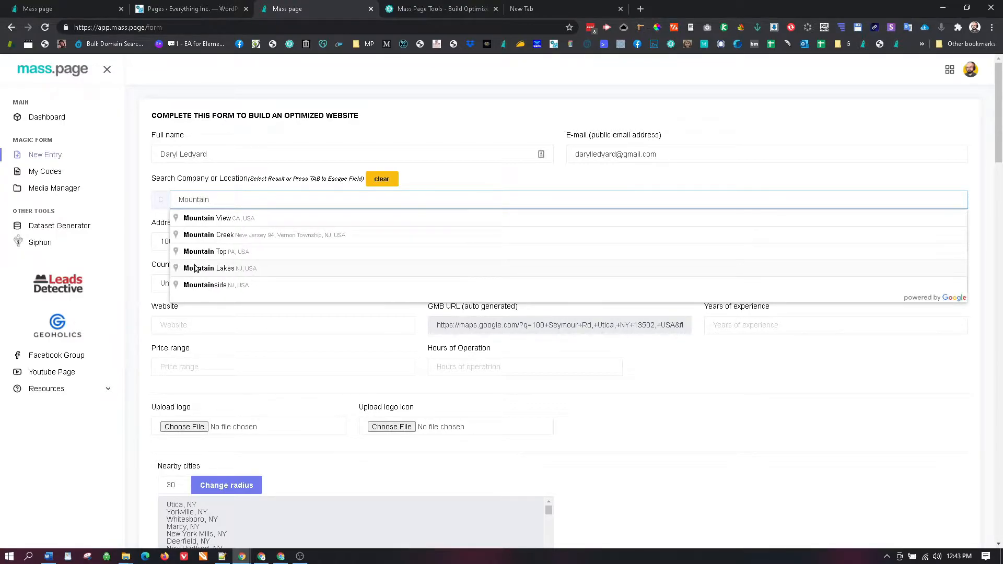
{"action": "type", "text": "s View"}
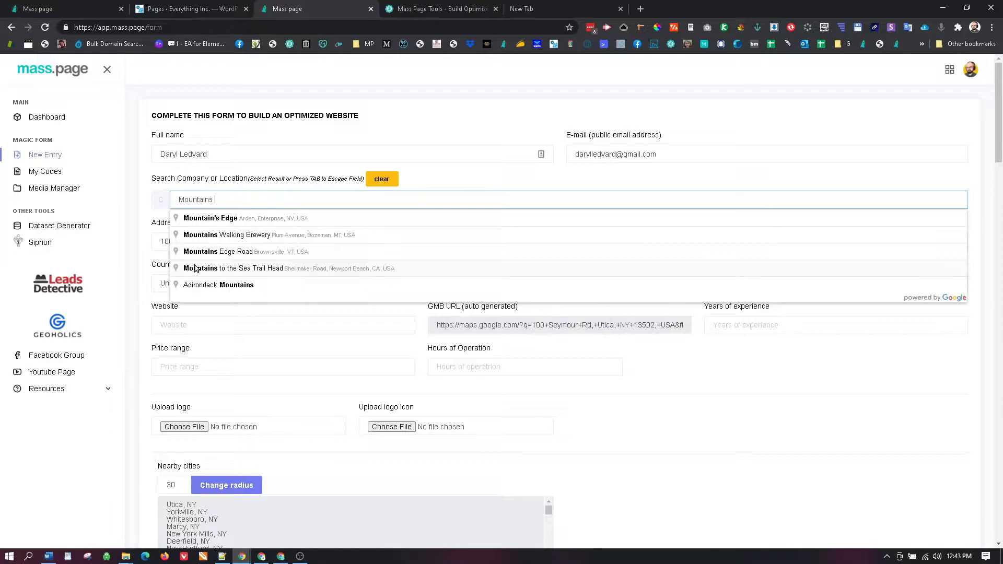
{"action": "type", "text": " Gallery"}
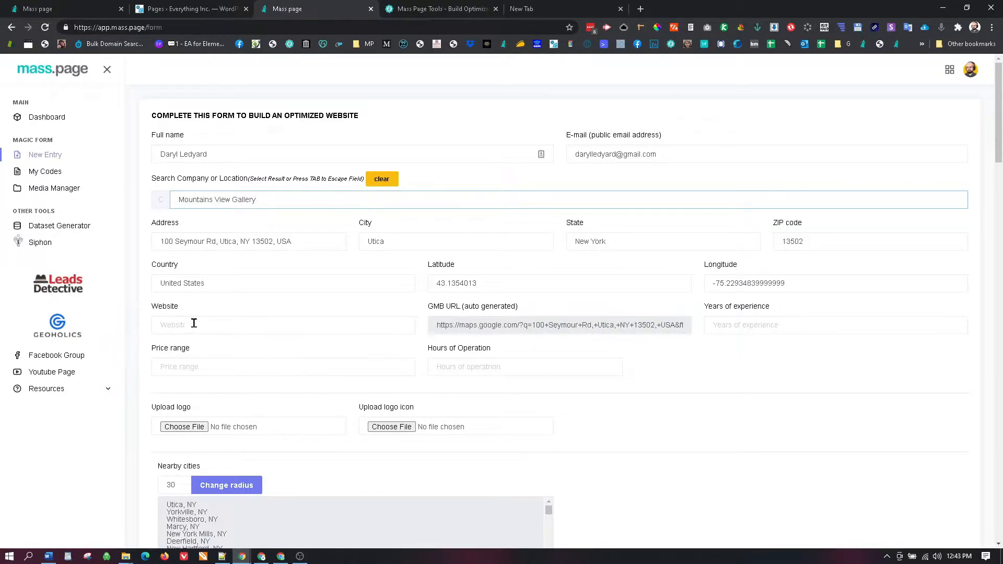
Step: Set the nearby cities radius to 10, apply it and look through the updated city list
{"action": "left_click", "coordinate": [290, 322]}
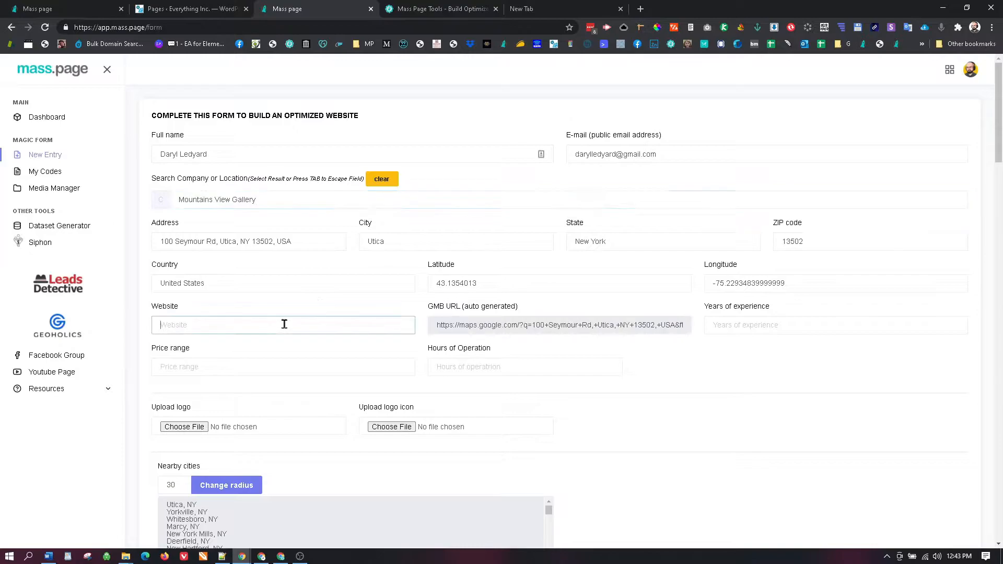
{"action": "scroll", "coordinate": [381, 344], "scroll_direction": "down", "scroll_amount": 1}
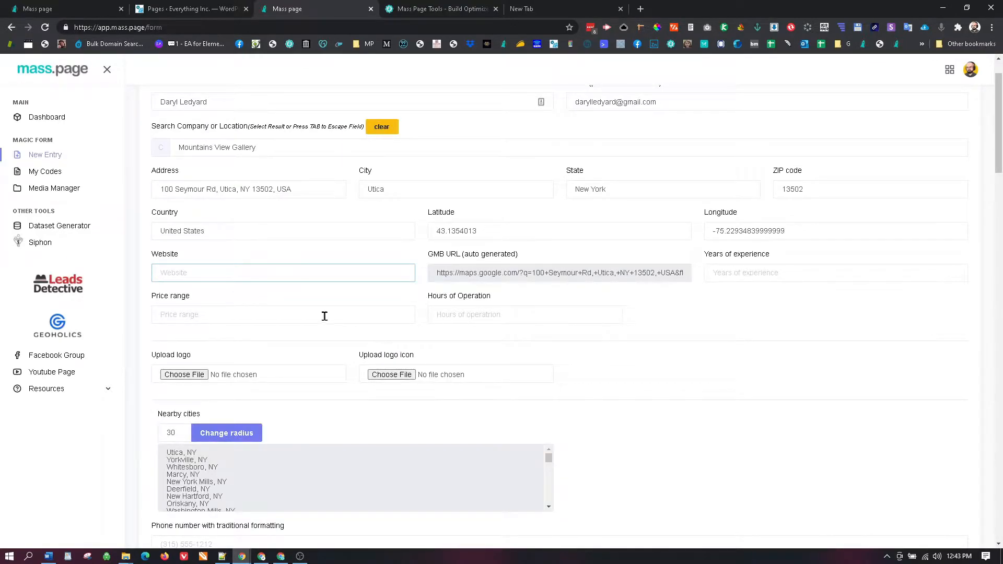
{"action": "scroll", "coordinate": [459, 327], "scroll_direction": "down", "scroll_amount": 3}
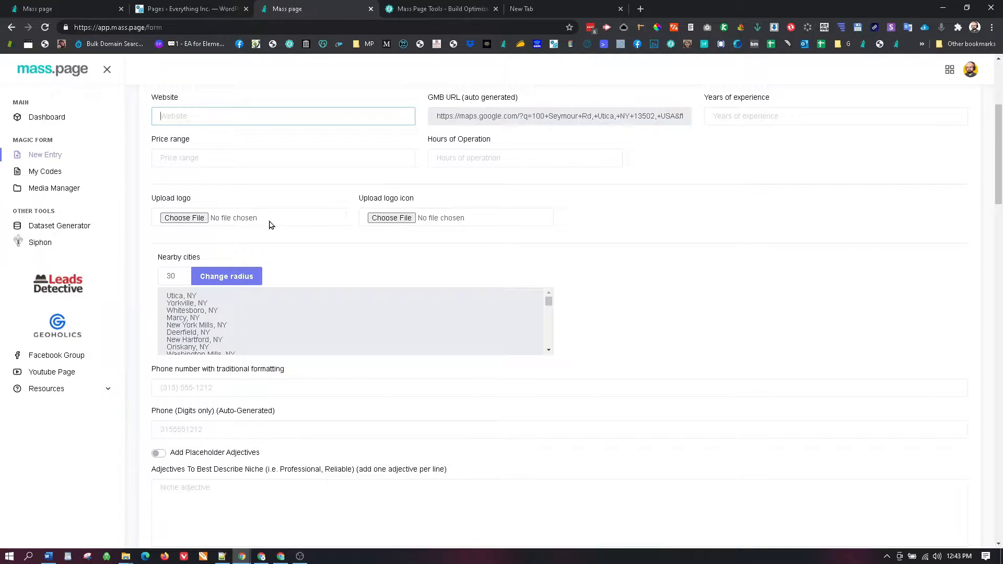
{"action": "left_click_drag", "start_coordinate": [178, 276], "coordinate": [159, 271]}
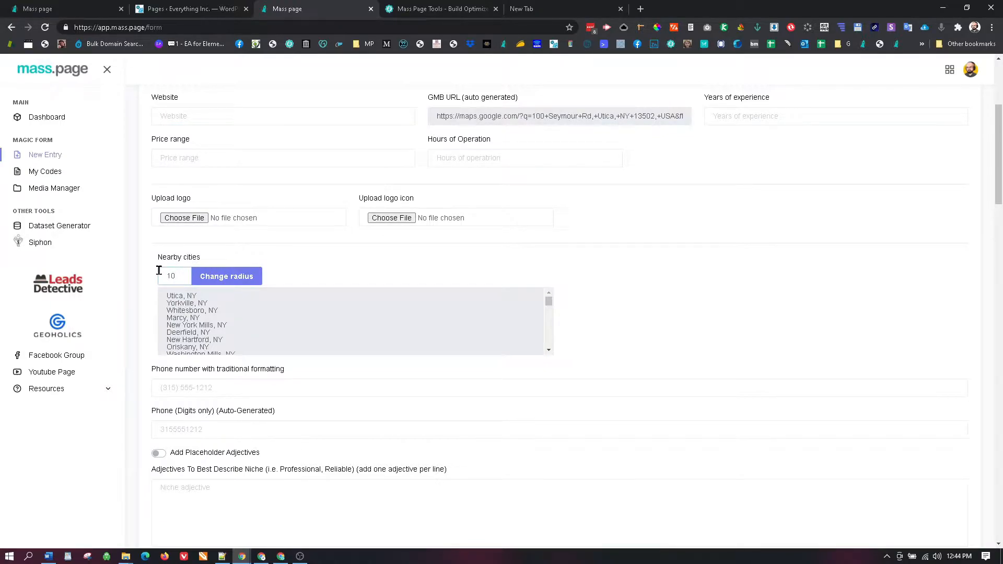
{"action": "left_click", "coordinate": [210, 277]}
{"action": "scroll", "coordinate": [272, 290], "scroll_direction": "down", "scroll_amount": 1}
{"action": "scroll", "coordinate": [275, 311], "scroll_direction": "down", "scroll_amount": 1}
{"action": "scroll", "coordinate": [214, 289], "scroll_direction": "up", "scroll_amount": 1}
{"action": "scroll", "coordinate": [207, 262], "scroll_direction": "down", "scroll_amount": 1}
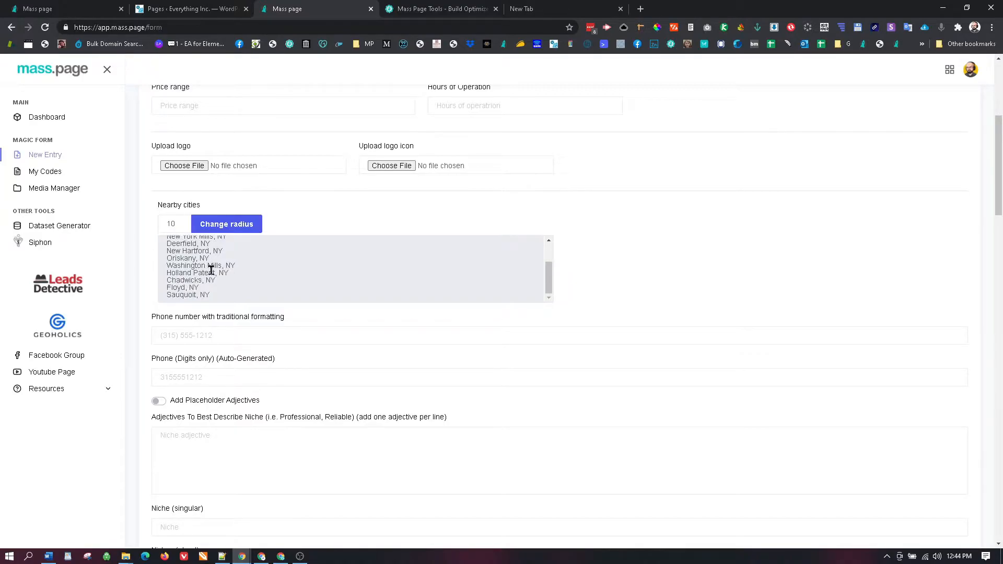
Step: Enter the business phone number with traditional formatting
{"action": "scroll", "coordinate": [211, 270], "scroll_direction": "down", "scroll_amount": 2}
{"action": "left_click", "coordinate": [176, 230]}
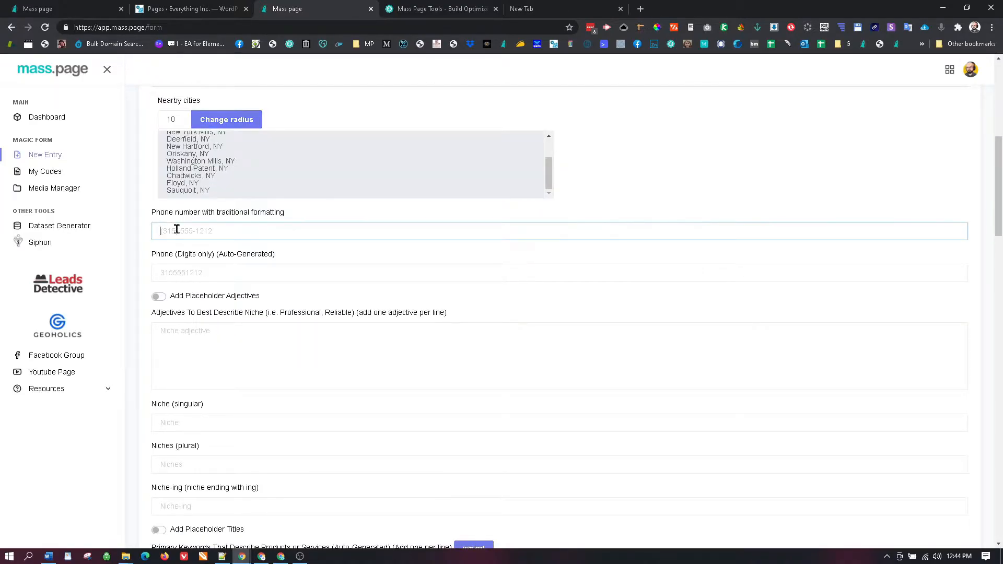
{"action": "type", "text": "(800)555-1212"}
Step: Show the placeholder adjectives, copy all of them from Expert to Courteous into the niche adjectives field, and switch the placeholders off
{"action": "scroll", "coordinate": [177, 318], "scroll_direction": "down", "scroll_amount": 1}
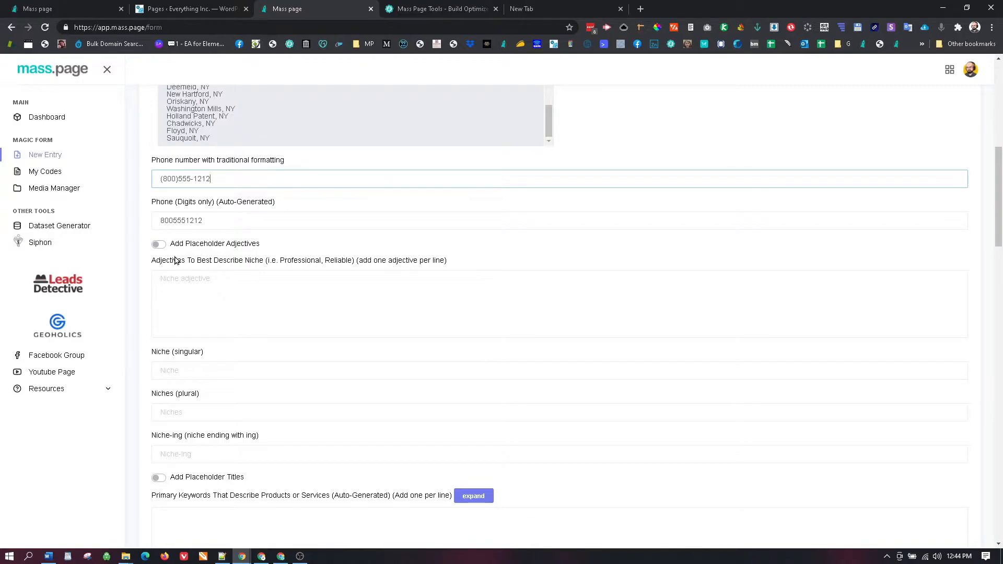
{"action": "left_click", "coordinate": [160, 244]}
{"action": "left_click", "coordinate": [202, 306]}
{"action": "left_click_drag", "start_coordinate": [203, 306], "coordinate": [161, 260]}
{"action": "key", "text": "ctrl+c"}
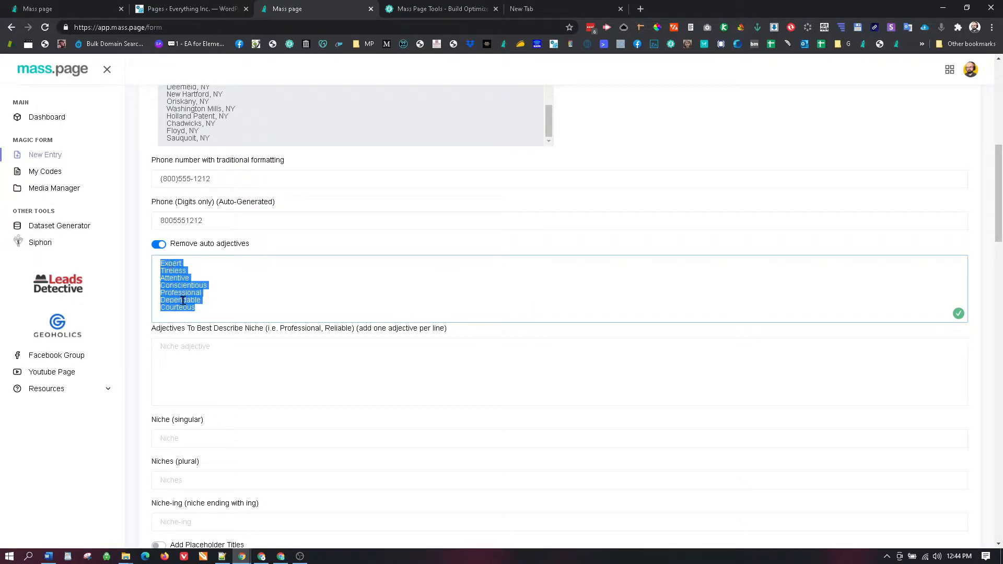
{"action": "left_click", "coordinate": [172, 346]}
{"action": "key", "text": "ctrl+v"}
{"action": "left_click", "coordinate": [158, 245]}
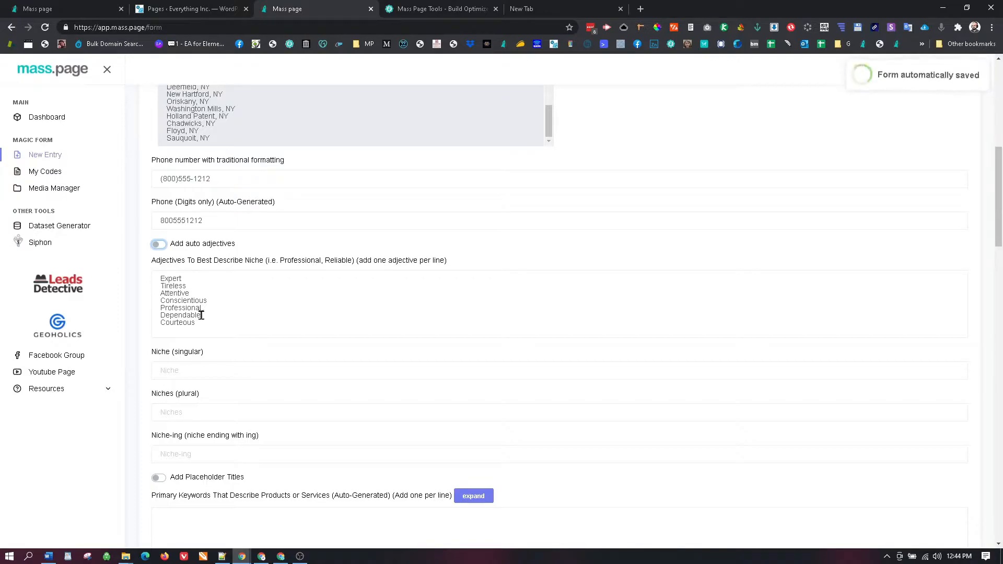
Step: Enter Mountain Gallery as the singular niche, Mountain Galleries as the plural niche and Art Gallery as the niche-ing term
{"action": "scroll", "coordinate": [200, 311], "scroll_direction": "down", "scroll_amount": 2}
{"action": "left_click", "coordinate": [180, 266]}
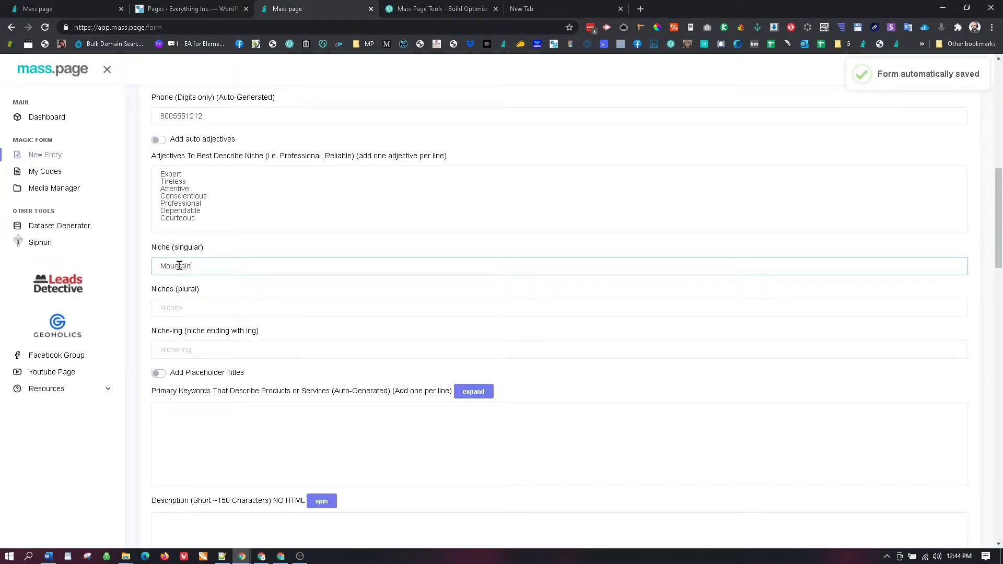
{"action": "type", "text": "Mountain"}
{"action": "left_click", "coordinate": [178, 312]}
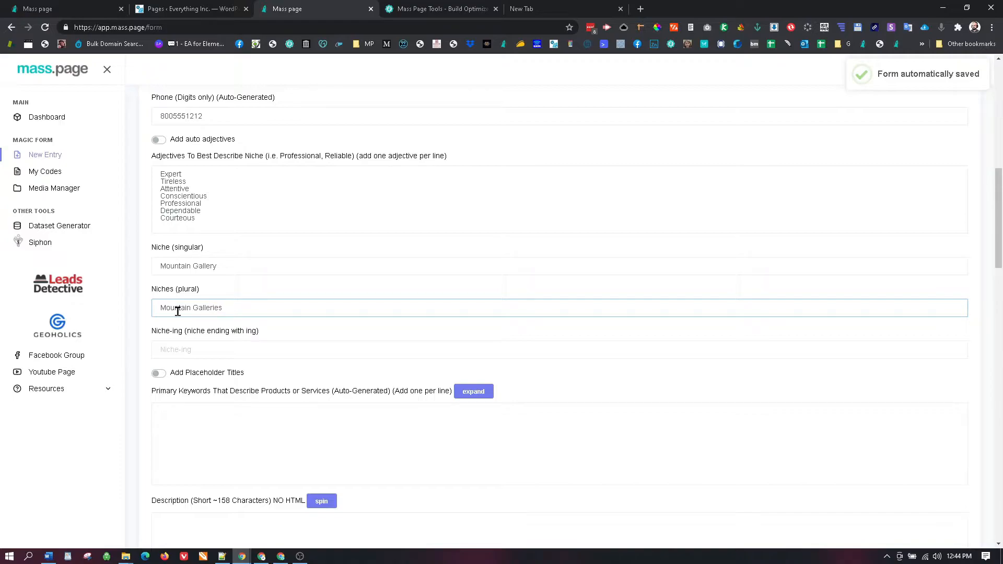
{"action": "left_click", "coordinate": [170, 350]}
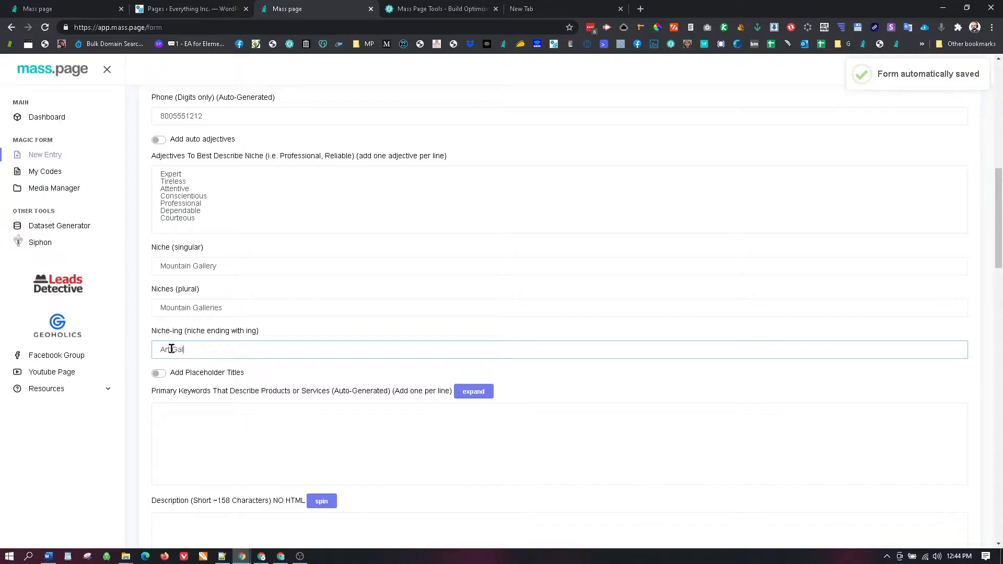
{"action": "type", "text": "Art Gallery"}
Step: Show the placeholder titles, look through the list and switch them off again
{"action": "scroll", "coordinate": [282, 366], "scroll_direction": "down", "scroll_amount": 1}
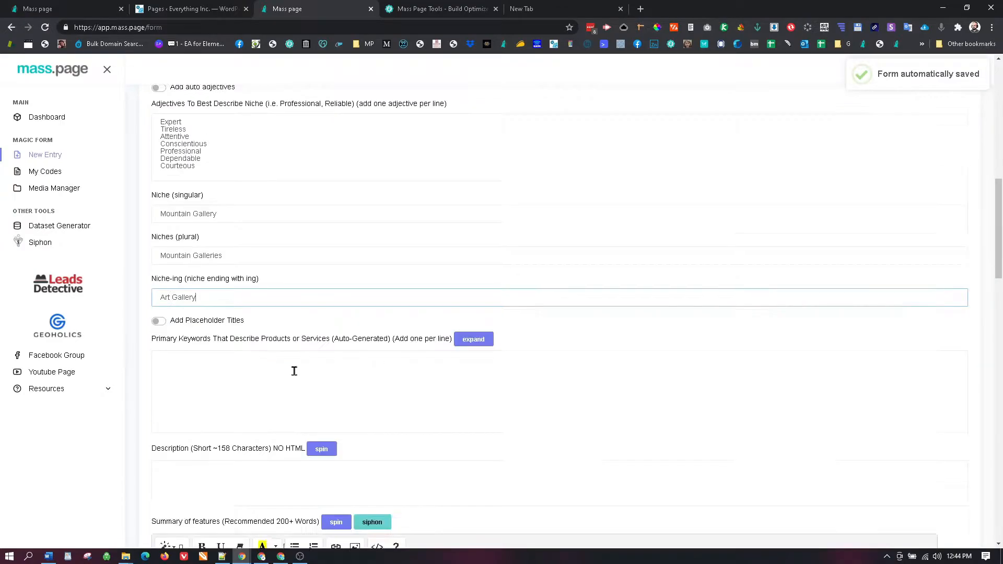
{"action": "left_click", "coordinate": [160, 321]}
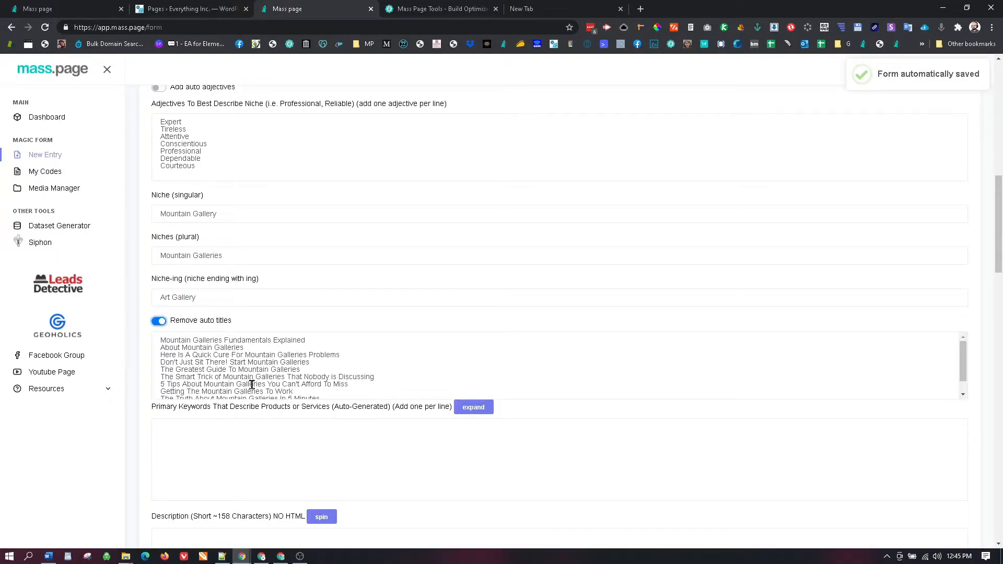
{"action": "left_click", "coordinate": [159, 321]}
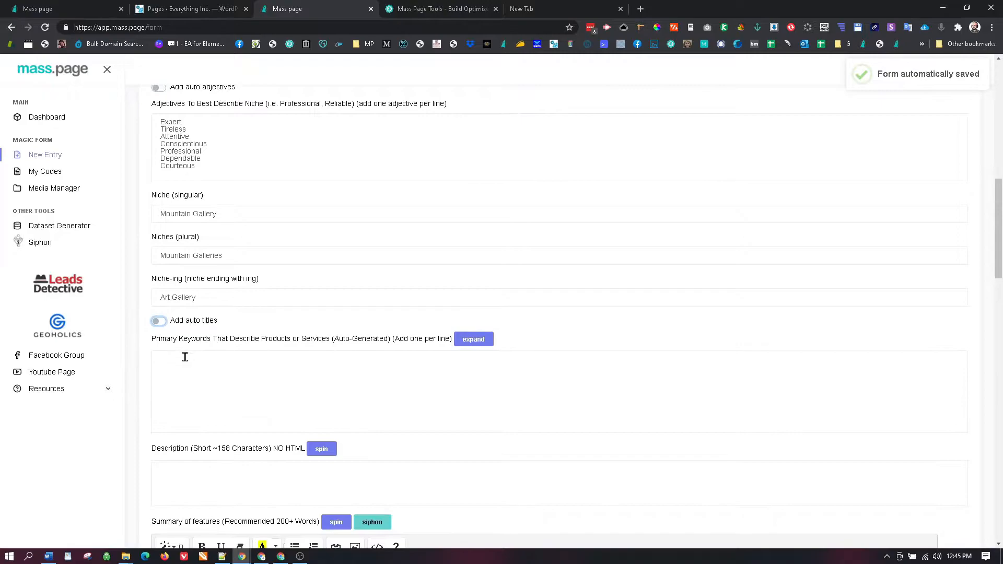
Step: Enter Mountain Photos as the first primary keyword, correcting its spelling
{"action": "scroll", "coordinate": [214, 386], "scroll_direction": "down", "scroll_amount": 1}
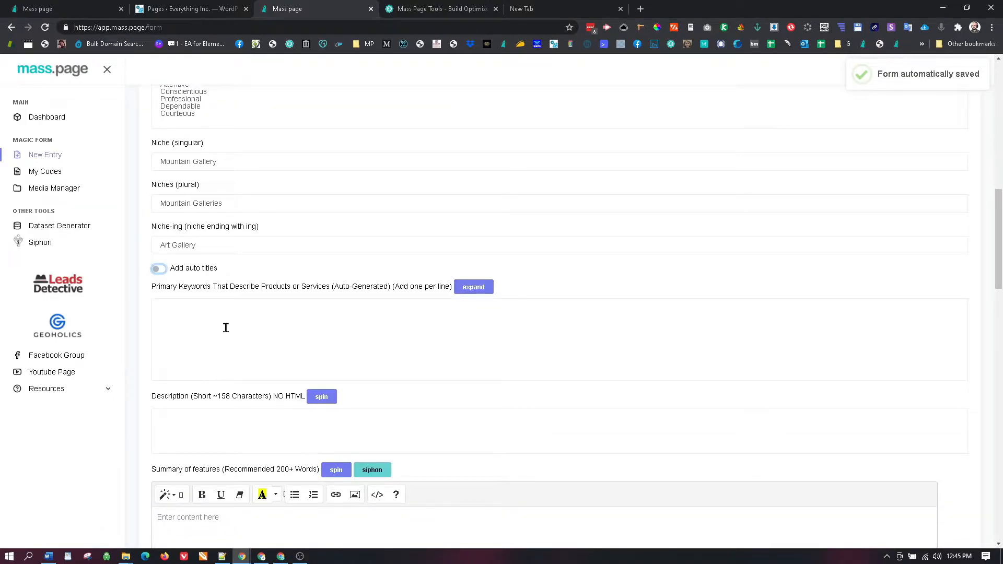
{"action": "left_click", "coordinate": [164, 313]}
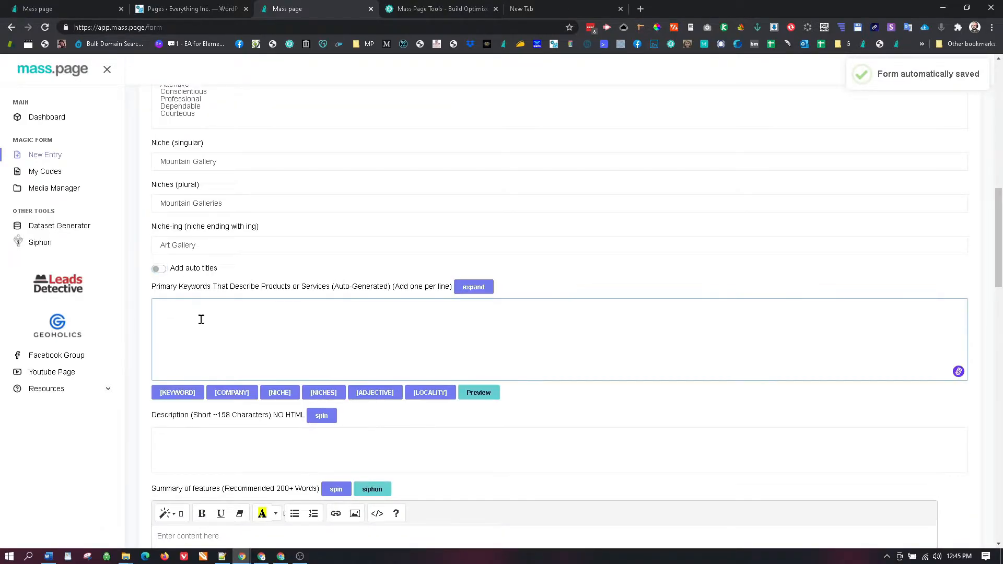
{"action": "type", "text": "Mo"}
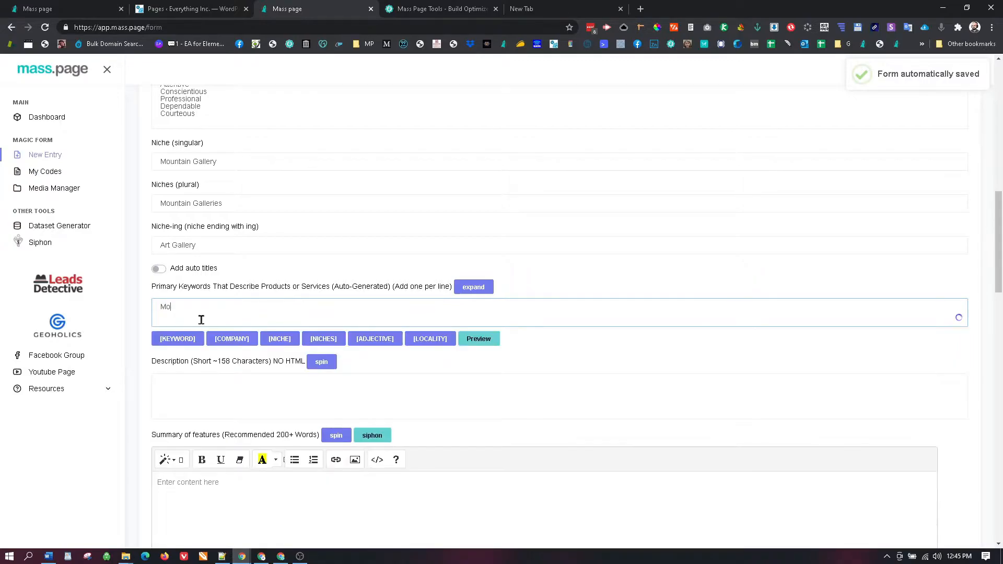
{"action": "type", "text": "untin Photos"}
{"action": "key", "text": "Return"}
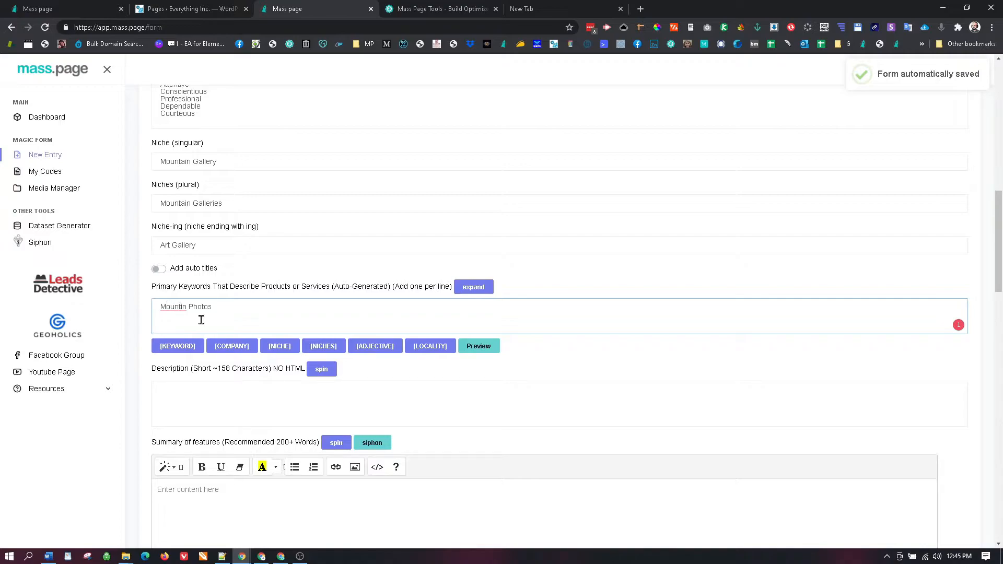
{"action": "type", "text": "a"}
Step: Reuse the word Mountain from the first keyword to add Mountain Images on the second line
{"action": "double_click", "coordinate": [180, 307]}
{"action": "key", "text": "ctrl+c"}
{"action": "left_click", "coordinate": [241, 308]}
{"action": "key", "text": "Return"}
{"action": "key", "text": "ctrl+v"}
{"action": "type", "text": "Image"}
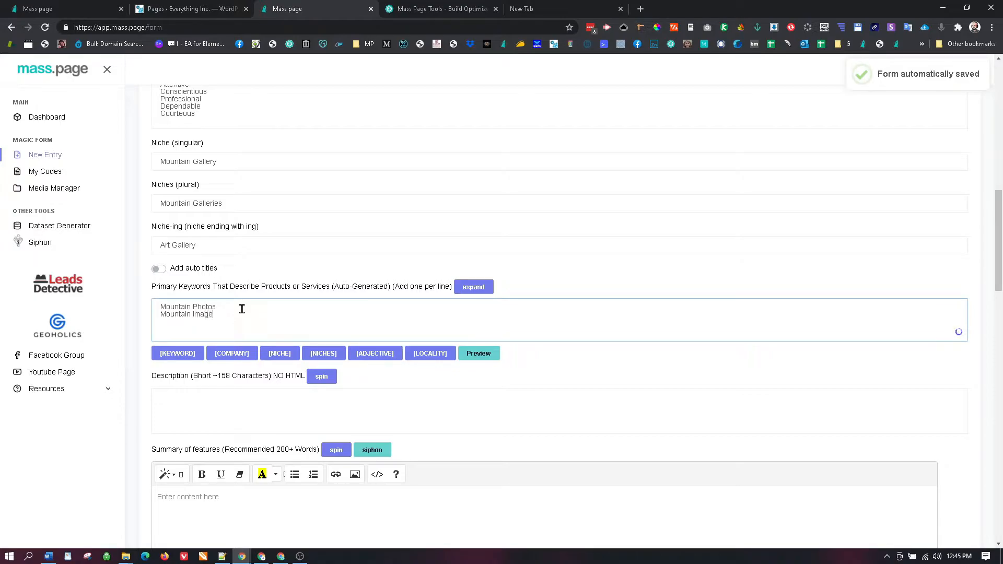
{"action": "type", "text": "s"}
Step: Add the primary keywords Mountain Tapestry, Mountain Posters and Mountain Artwork, each on its own line
{"action": "key", "text": "Return"}
{"action": "type", "text": "Mountain "}
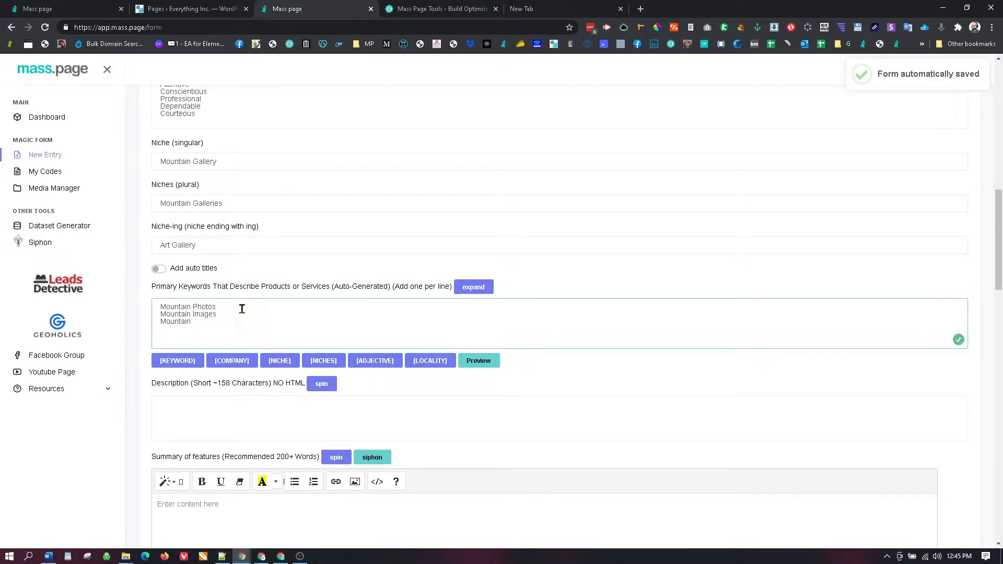
{"action": "type", "text": "Tapestry"}
{"action": "key", "text": "Return"}
{"action": "type", "text": "Mountain "}
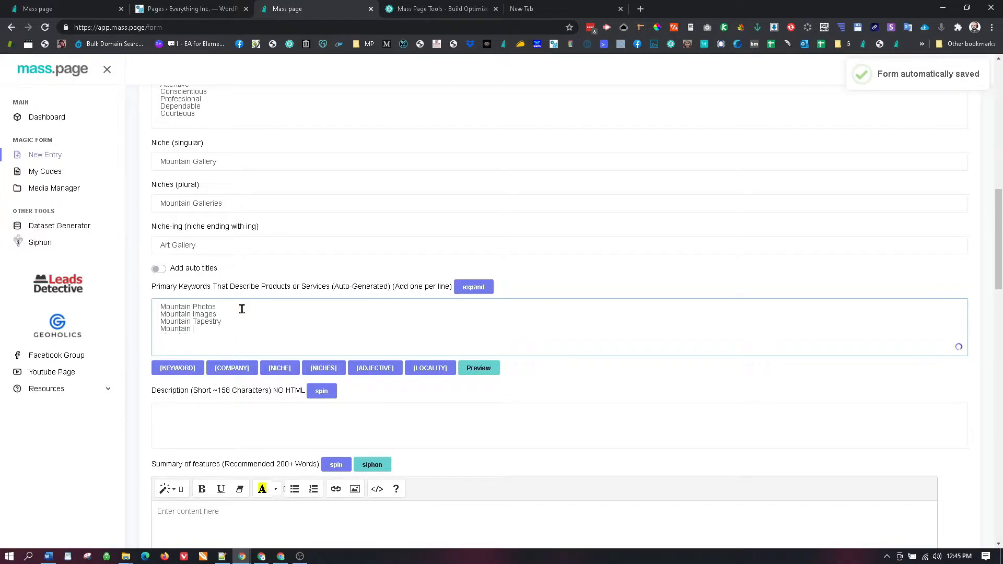
{"action": "type", "text": "Posters"}
{"action": "key", "text": "Return"}
{"action": "type", "text": "Mountain Artwork "}
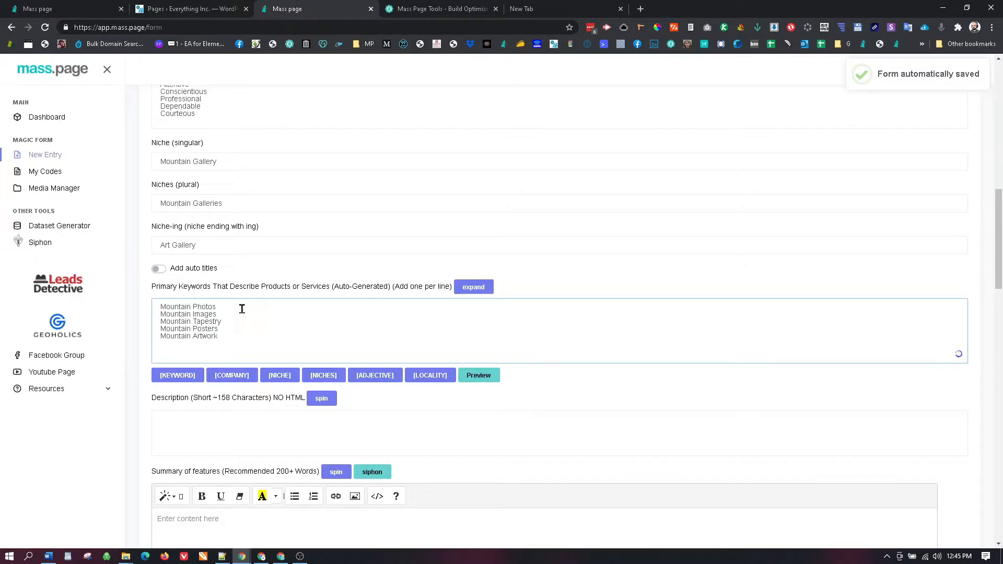
Step: Add Mountain Photo Poster and Mountain Paintings as the last two primary keywords
{"action": "type", "text": "M"}
{"action": "key", "text": "Return"}
{"action": "type", "text": "Mountain Photo"}
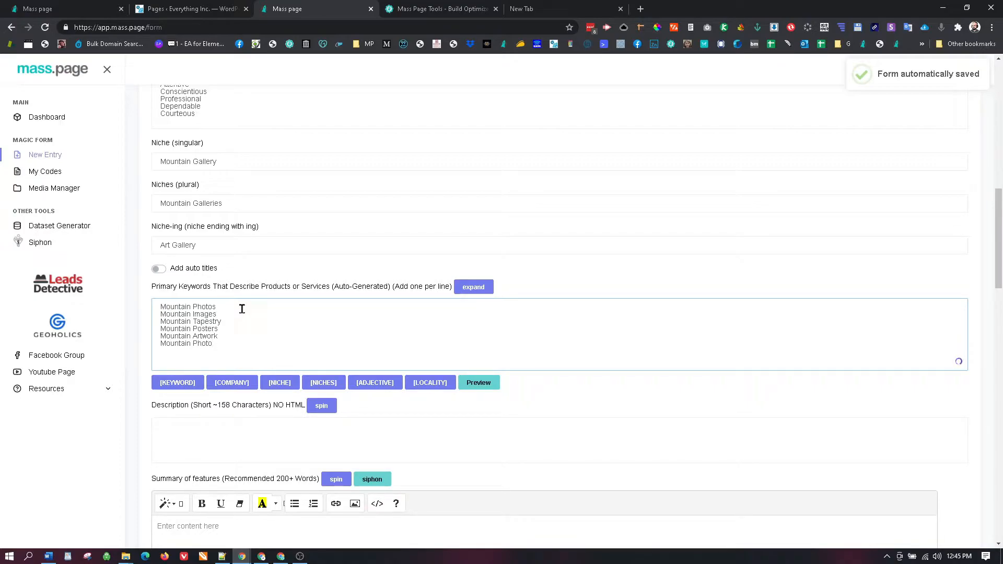
{"action": "type", "text": "sPoster"}
{"action": "key", "text": "Return"}
{"action": "type", "text": "Mountain "}
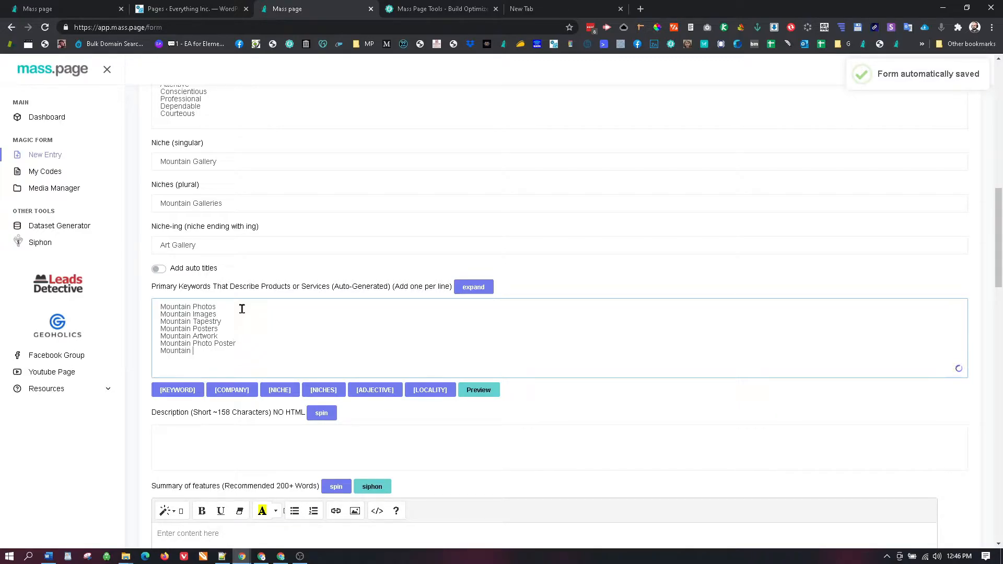
{"action": "type", "text": "Paintings"}
Step: Begin the short description with the words "Your Mountain Art Gallery"
{"action": "scroll", "coordinate": [242, 313], "scroll_direction": "down", "scroll_amount": 3}
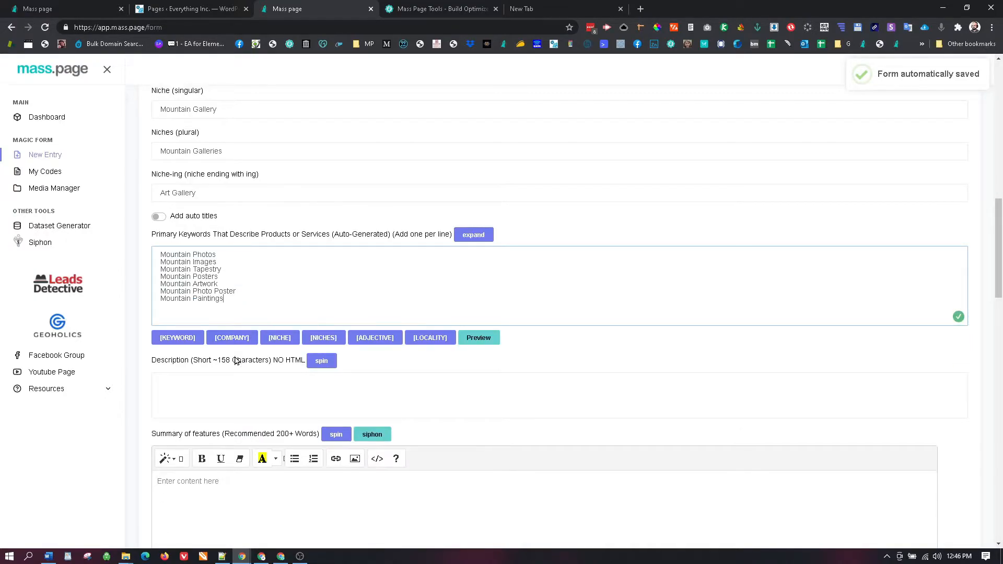
{"action": "left_click", "coordinate": [197, 282]}
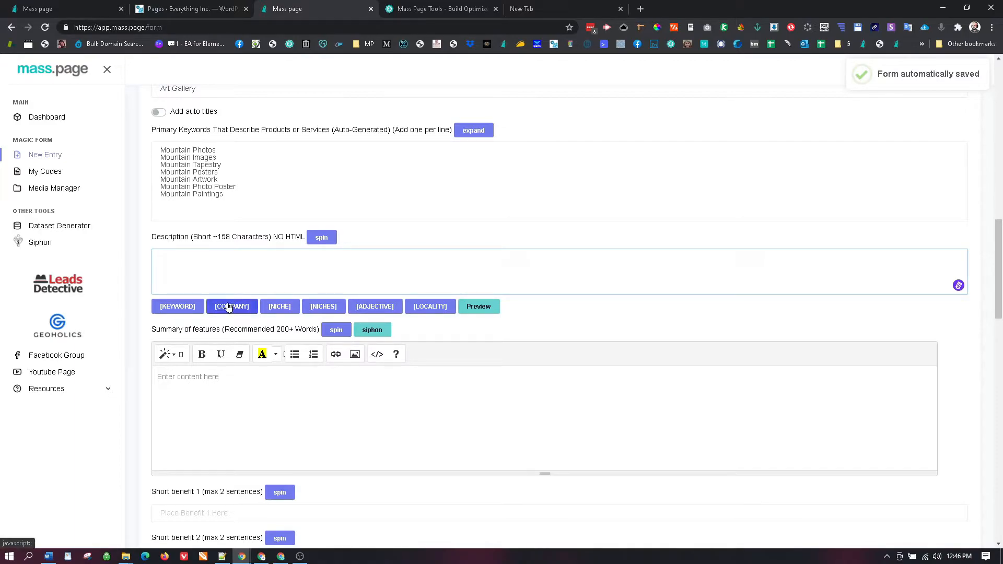
{"action": "type", "text": "Your COmpan"}
{"action": "key", "text": "BackSpace"}
{"action": "key", "text": "BackSpace"}
{"action": "key", "text": "BackSpace"}
{"action": "key", "text": "BackSpace"}
{"action": "key", "text": "BackSpace"}
{"action": "key", "text": "BackSpace"}
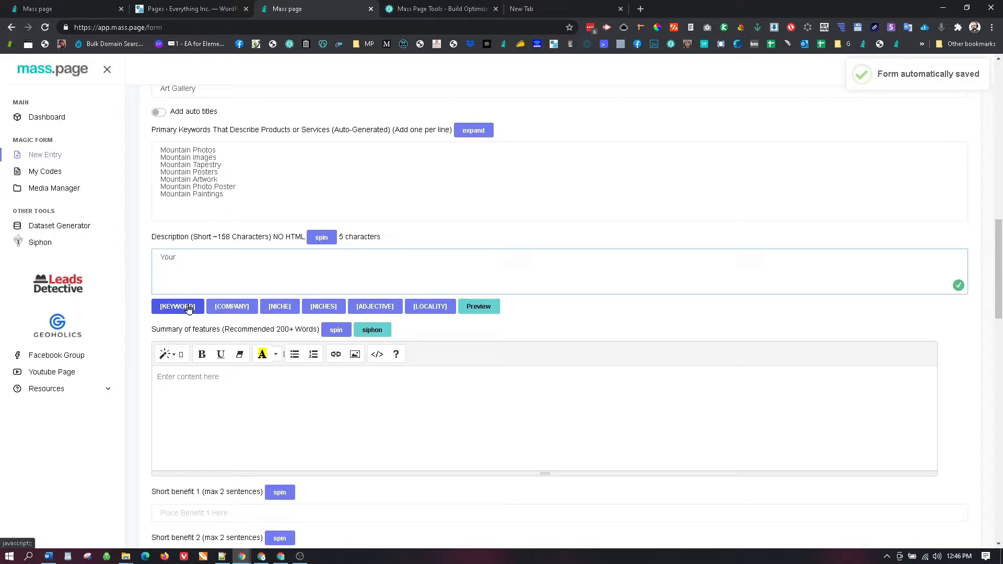
{"action": "type", "text": "Mountain "}
{"action": "type", "text": "Galler"}
{"action": "key", "text": "BackSpace"}
{"action": "key", "text": "BackSpace"}
{"action": "key", "text": "BackSpace"}
{"action": "type", "text": "Galler"}
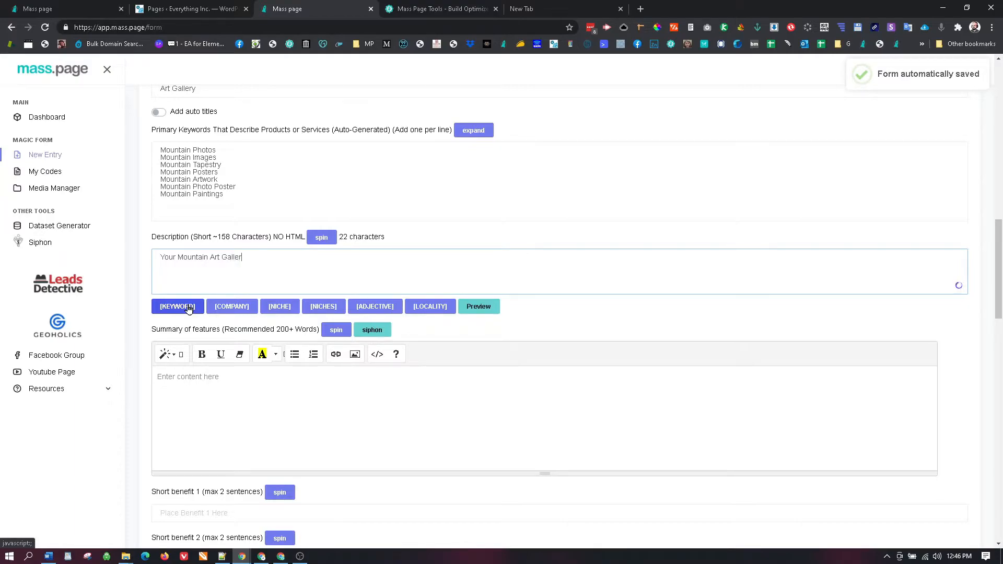
Step: Continue the description with "is the Most Beautiful in the region. Buy your Mountain Paintings here." and correct its misspelled words
{"action": "type", "text": " is the"}
{"action": "type", "text": " Mo"}
{"action": "type", "text": "y"}
{"action": "type", "text": "Buea"}
{"action": "type", "text": "tiful in the regio"}
{"action": "type", "text": "n. B"}
{"action": "type", "text": "uy y"}
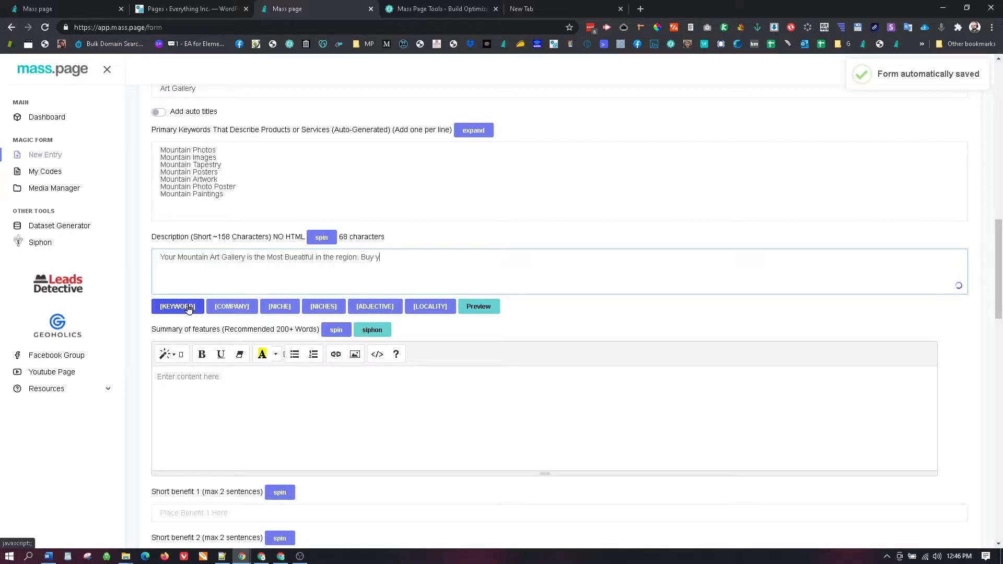
{"action": "type", "text": "our Moutain Paintings here."}
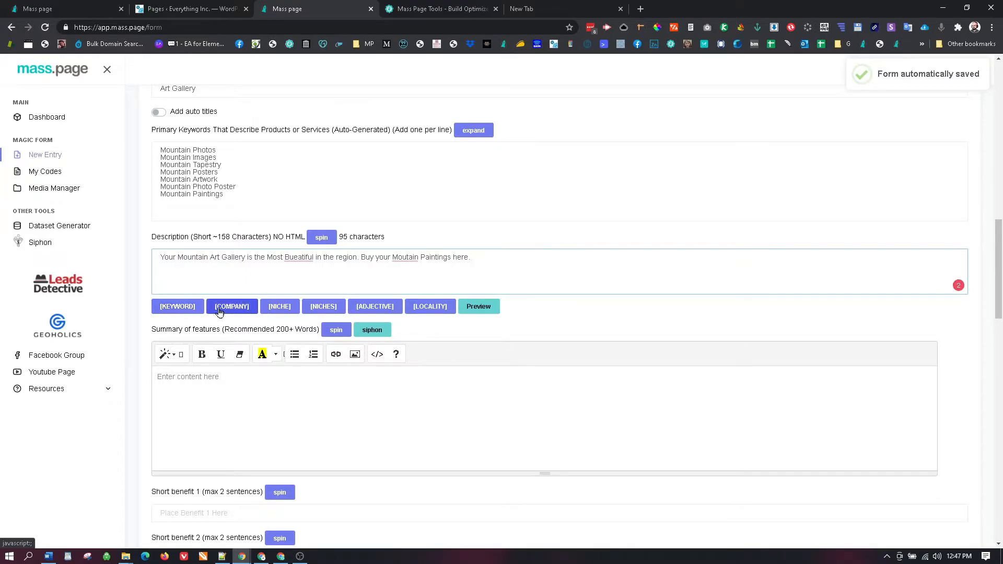
{"action": "mouse_move", "coordinate": [408, 257]}
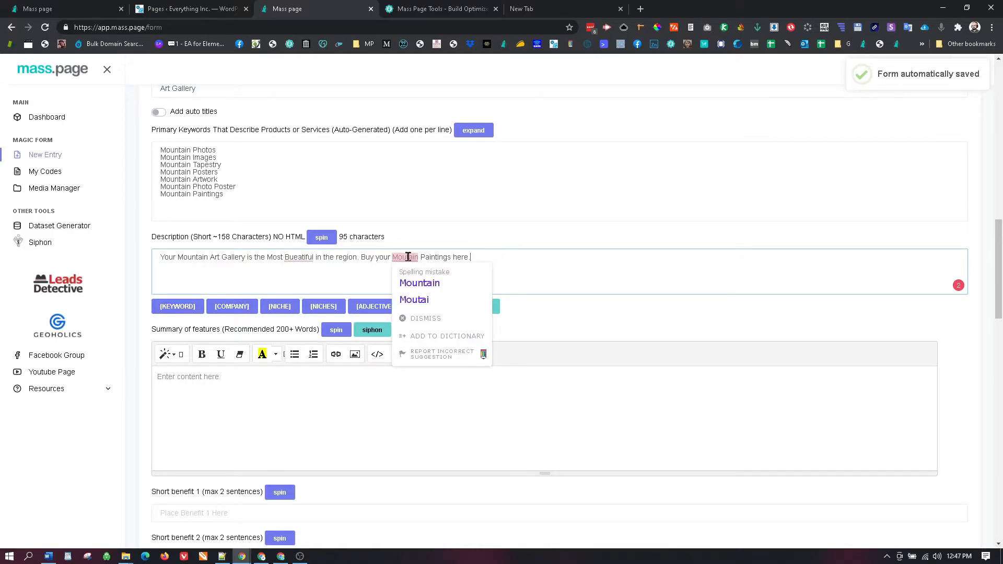
{"action": "left_click", "coordinate": [419, 282]}
{"action": "mouse_move", "coordinate": [304, 257]}
{"action": "left_click", "coordinate": [311, 283]}
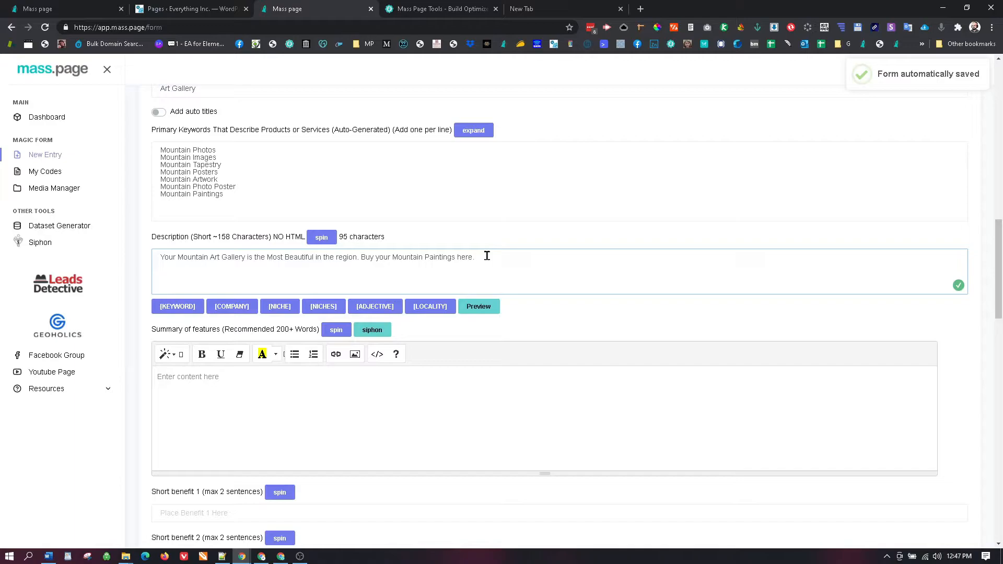
Step: Add "Low prices and great customer support." to the description and spin the whole text
{"action": "type", "text": "w Prices and great customer supp"}
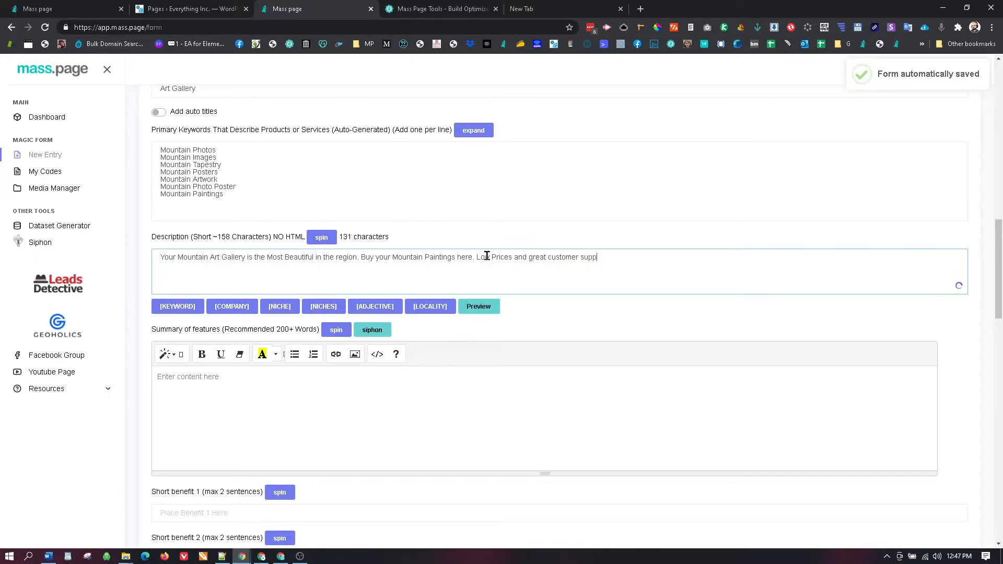
{"action": "type", "text": "ort."}
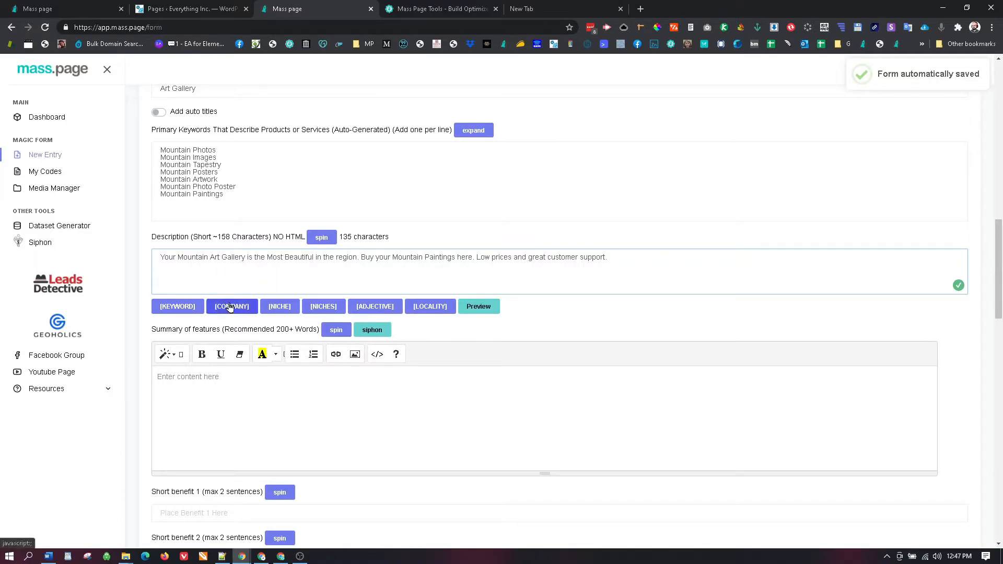
{"action": "left_click_drag", "start_coordinate": [619, 256], "coordinate": [160, 255]}
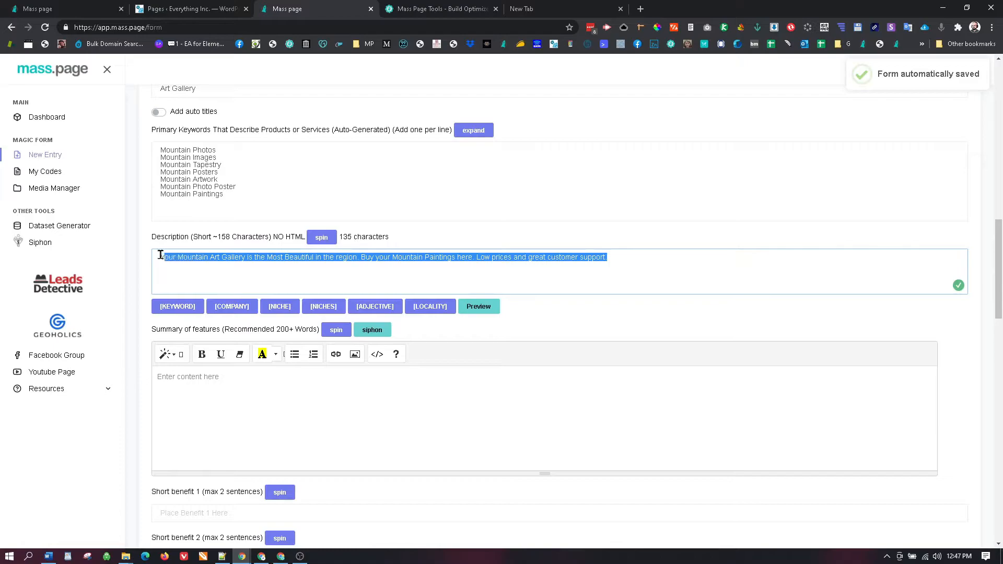
{"action": "left_click", "coordinate": [325, 237]}
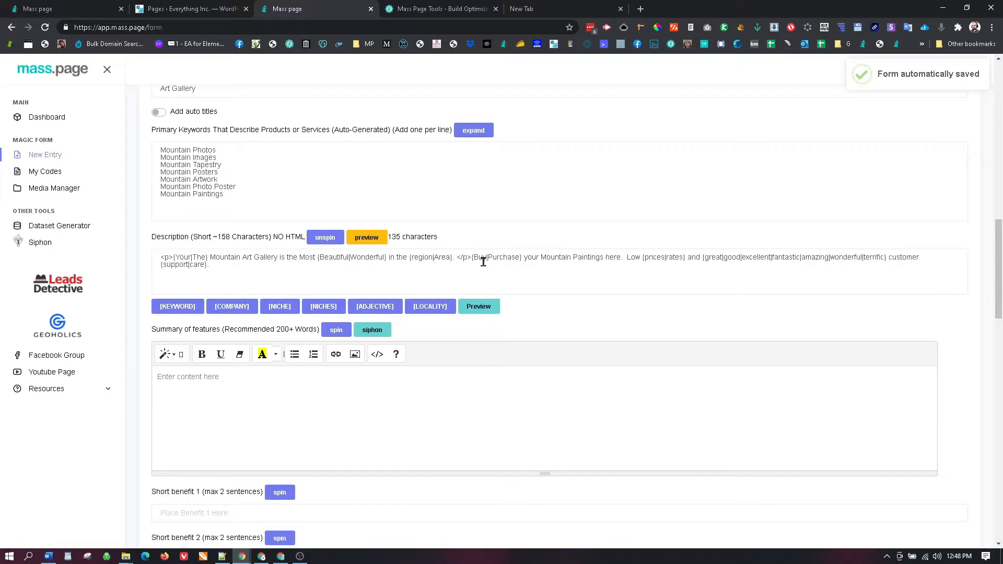
Step: Begin a spin group at "Paintings" in the short description and add "Tapestries" as an alternative word
{"action": "left_click", "coordinate": [572, 257]}
{"action": "type", "text": "{"}
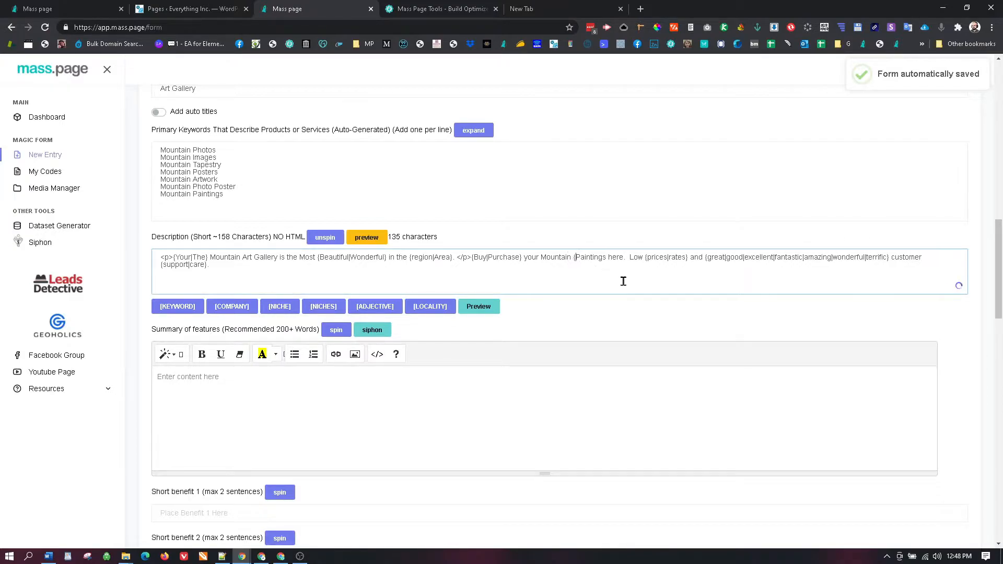
{"action": "key", "text": "Right"}
{"action": "key", "text": "Right"}
{"action": "key", "text": "Right"}
{"action": "type", "text": "|Tape"}
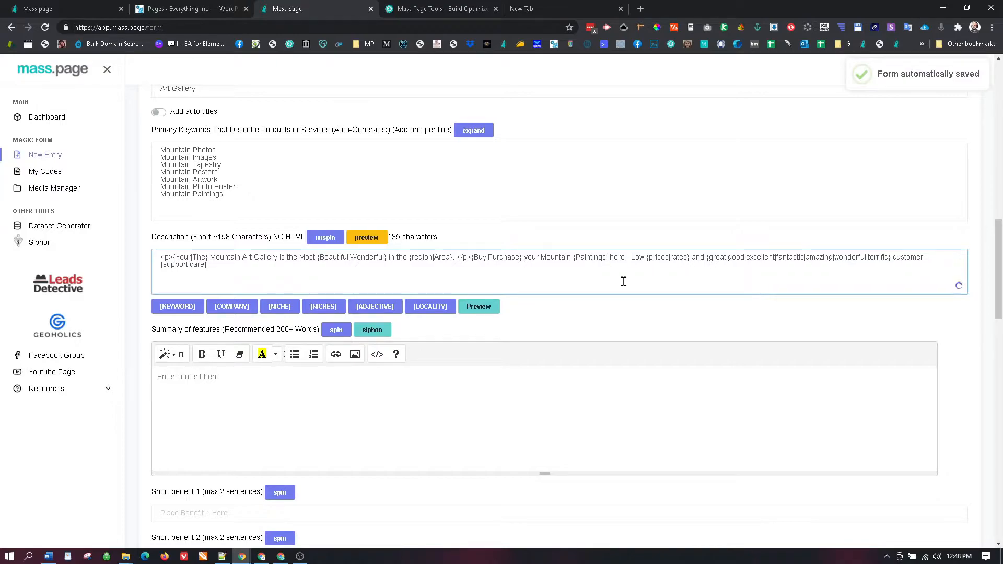
{"action": "type", "text": "st"}
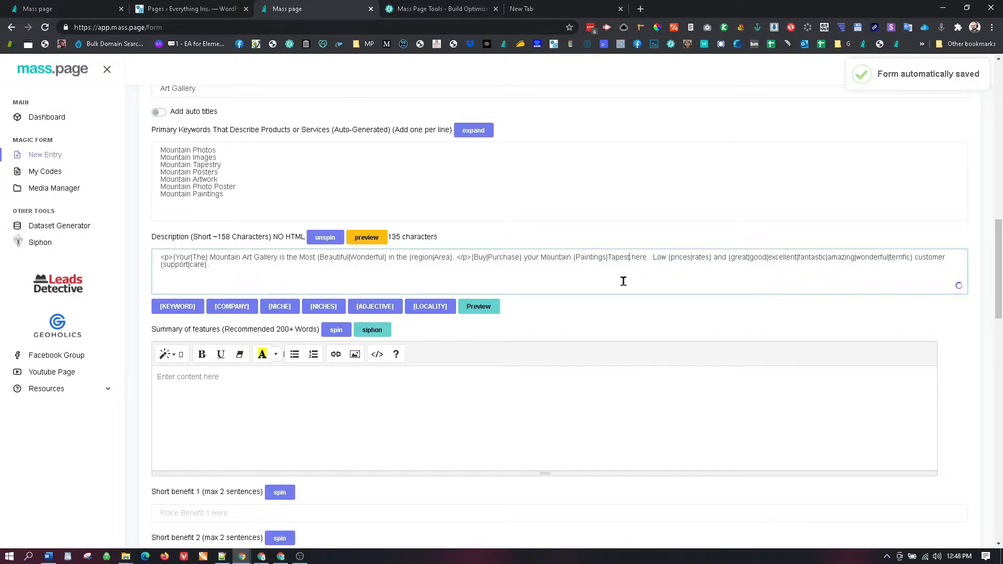
{"action": "type", "text": "ries"}
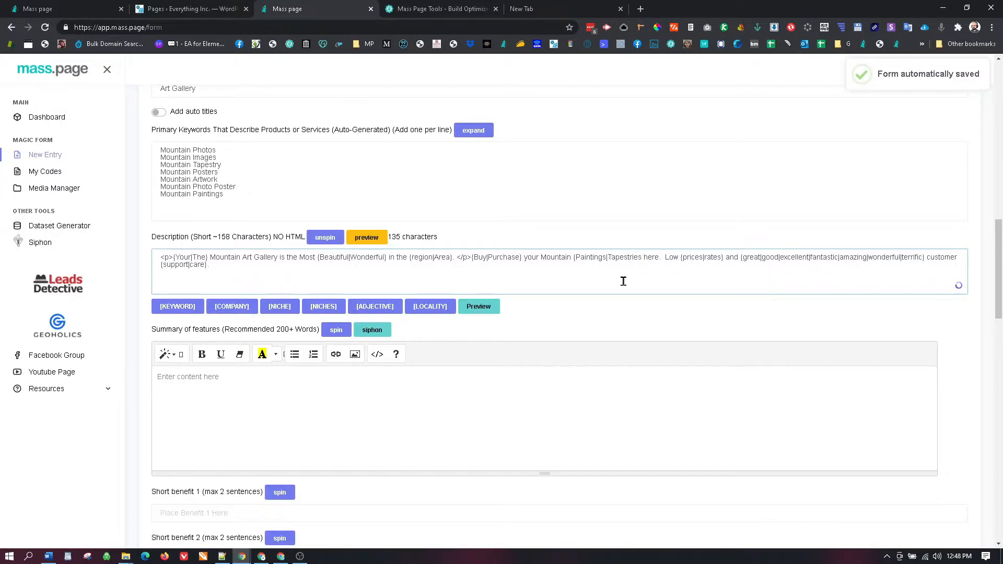
Step: Change the alternative to the singular "Tapestry" in the description's unfinished spin group
{"action": "key", "text": "BackSpace"}
{"action": "key", "text": "BackSpace"}
{"action": "key", "text": "BackSpace"}
{"action": "key", "text": "BackSpace"}
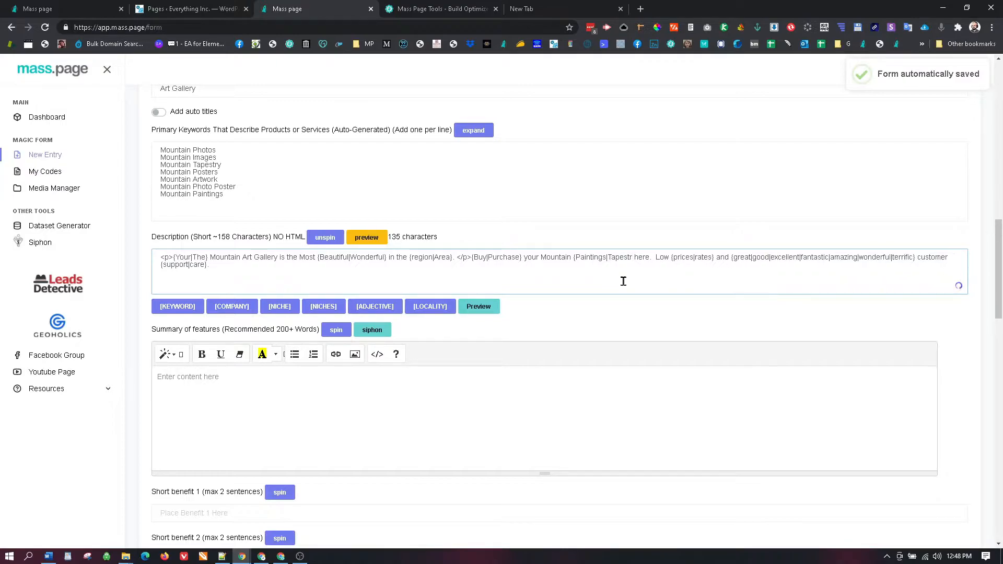
{"action": "key", "text": "BackSpace"}
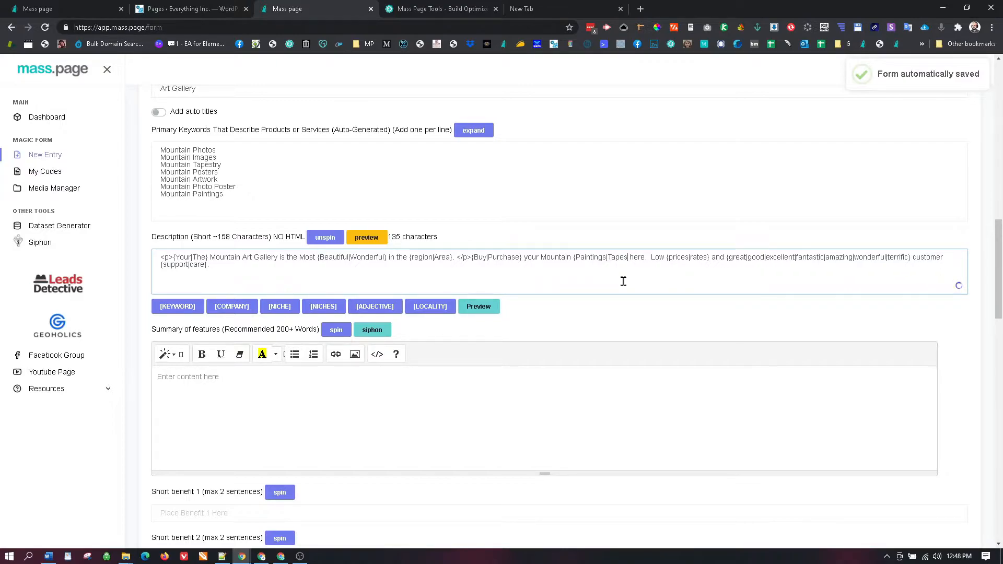
{"action": "type", "text": "try"}
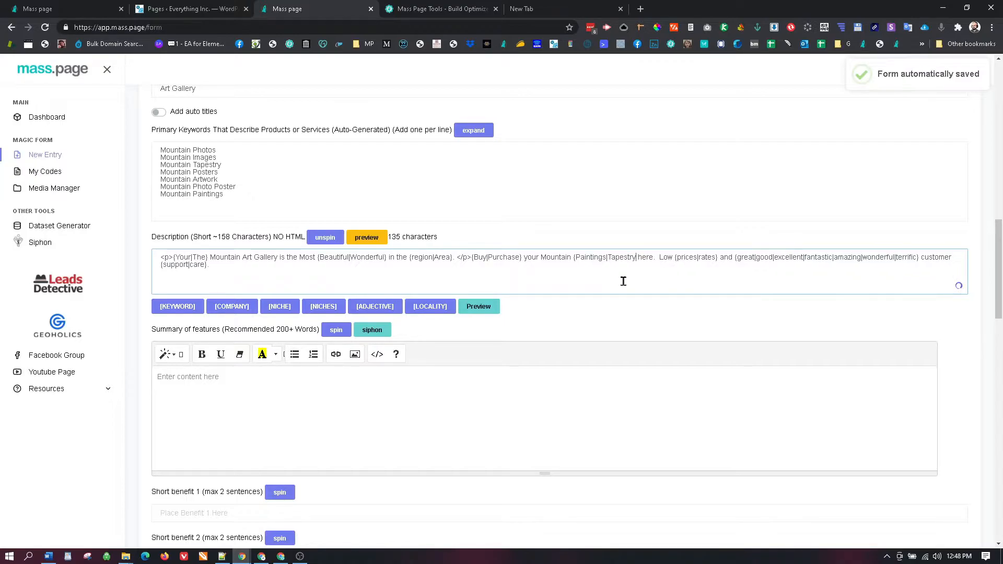
Step: Complete the spin group with "Posters" as the last alternative, and replace the {prices|rates} group with plain "prices"
{"action": "type", "text": "|Poster"}
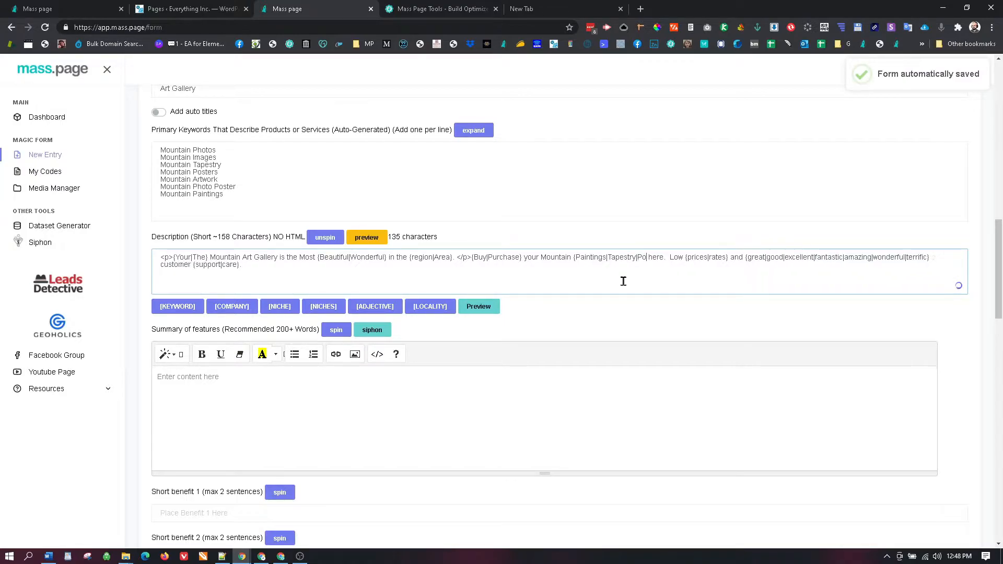
{"action": "type", "text": "s"}
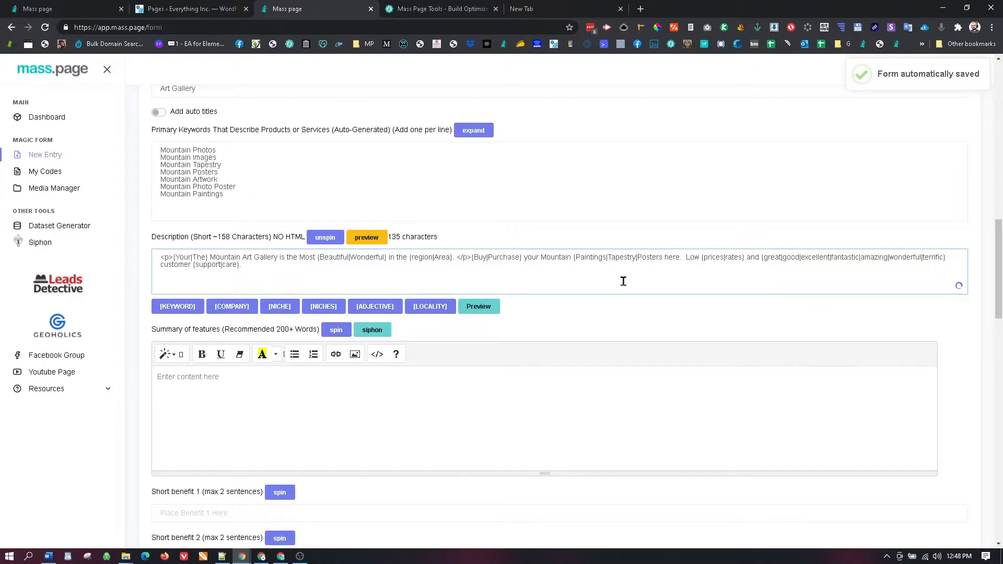
{"action": "type", "text": "}"}
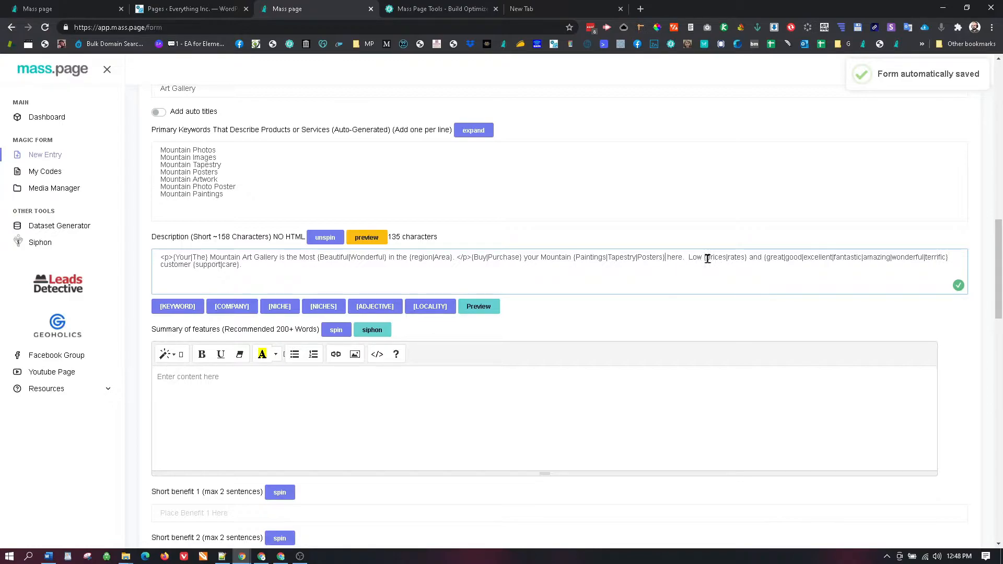
{"action": "left_click_drag", "start_coordinate": [704, 258], "coordinate": [748, 259]}
{"action": "type", "text": "prices"}
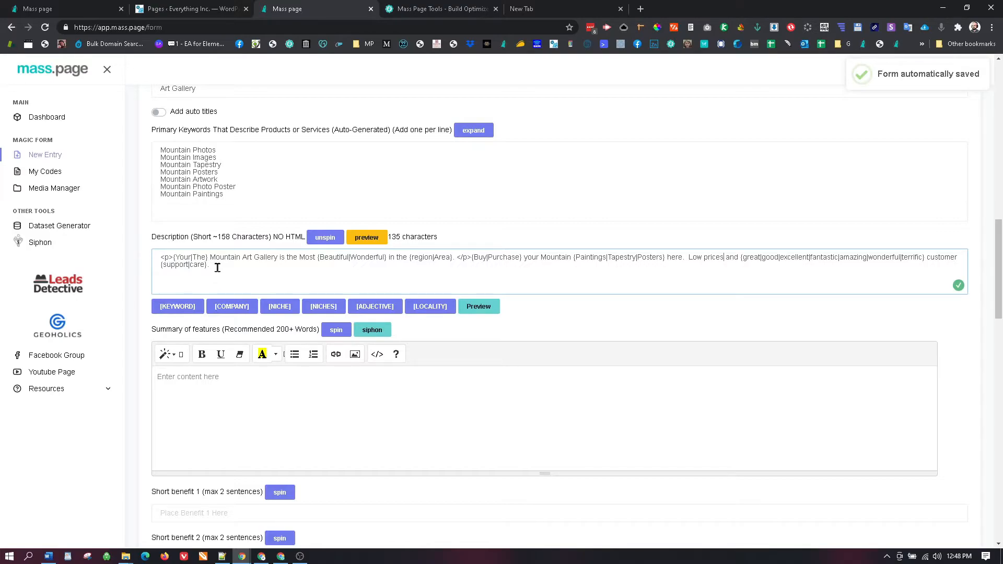
Step: Examine the remaining form fields below the description, from the summary of features and short benefits to testimonials and SEO target URLs
{"action": "scroll", "coordinate": [215, 392], "scroll_direction": "down", "scroll_amount": 2}
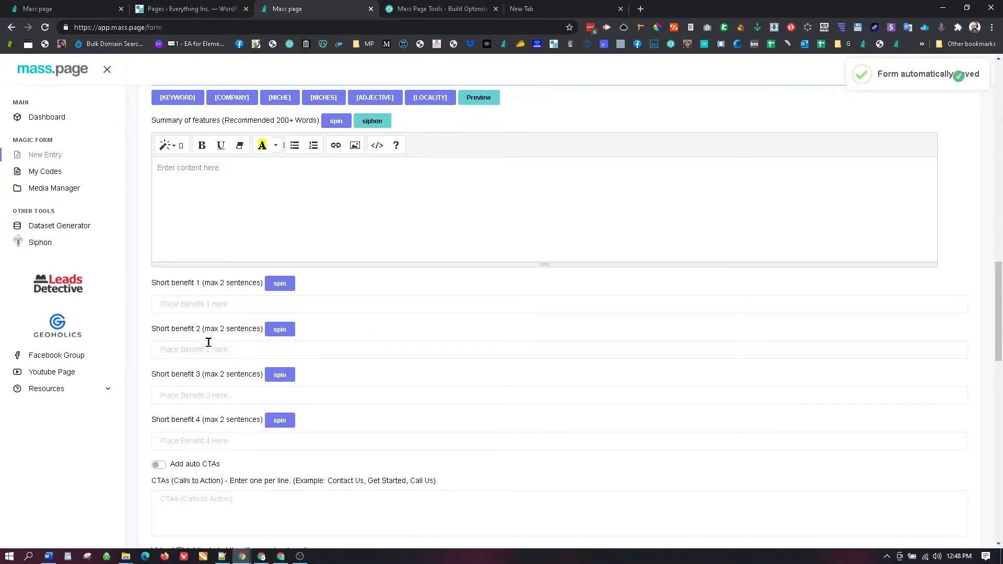
{"action": "scroll", "coordinate": [191, 339], "scroll_direction": "down", "scroll_amount": 3}
{"action": "scroll", "coordinate": [187, 355], "scroll_direction": "down", "scroll_amount": 1}
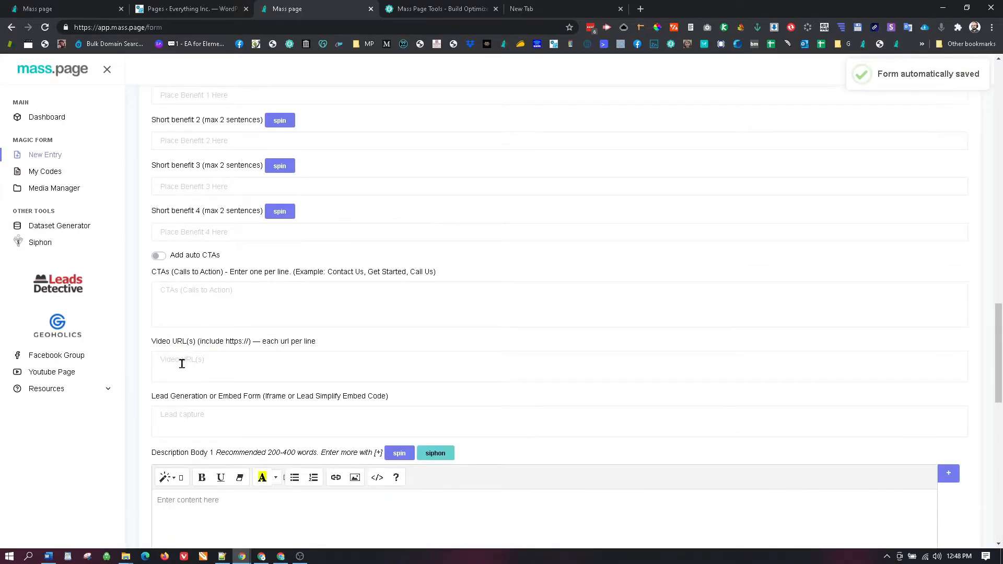
{"action": "scroll", "coordinate": [167, 389], "scroll_direction": "down", "scroll_amount": 1}
{"action": "scroll", "coordinate": [171, 392], "scroll_direction": "down", "scroll_amount": 1}
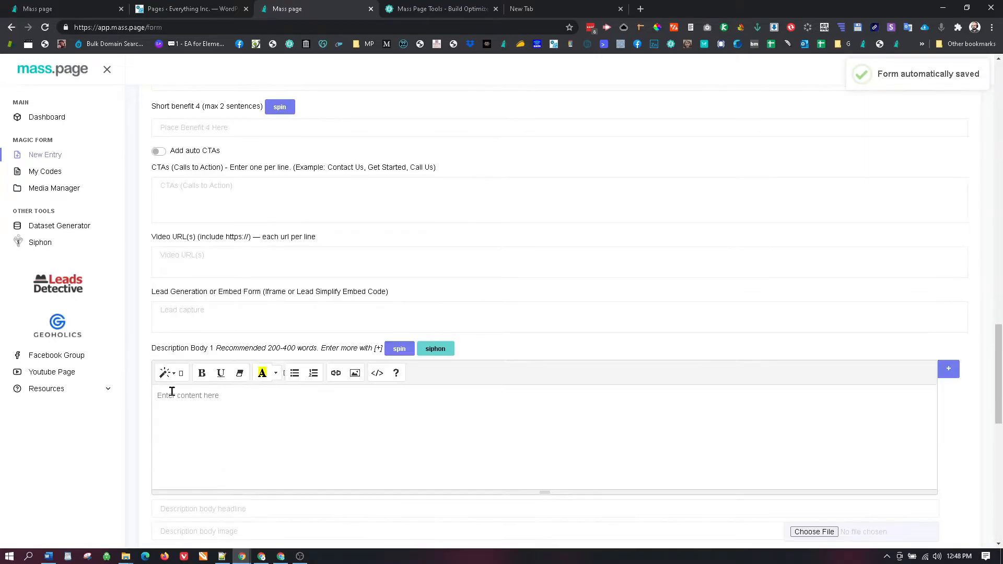
{"action": "scroll", "coordinate": [186, 436], "scroll_direction": "down", "scroll_amount": 3}
{"action": "scroll", "coordinate": [204, 345], "scroll_direction": "down", "scroll_amount": 1}
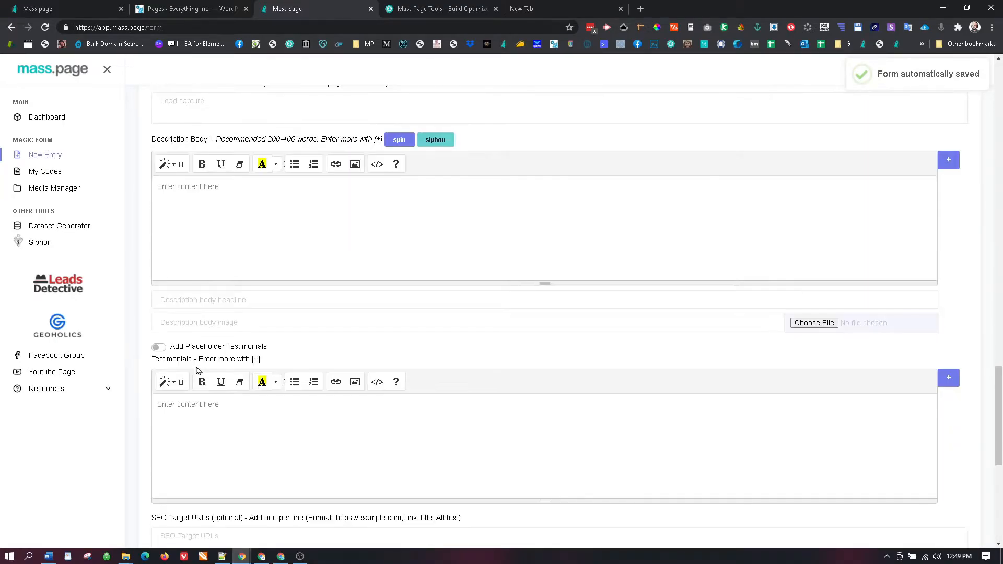
{"action": "scroll", "coordinate": [193, 376], "scroll_direction": "down", "scroll_amount": 2}
Step: Review the form's completed entries from the business details through nearby cities, adjectives, niches and keywords to the spun description
{"action": "scroll", "coordinate": [199, 366], "scroll_direction": "up", "scroll_amount": 10}
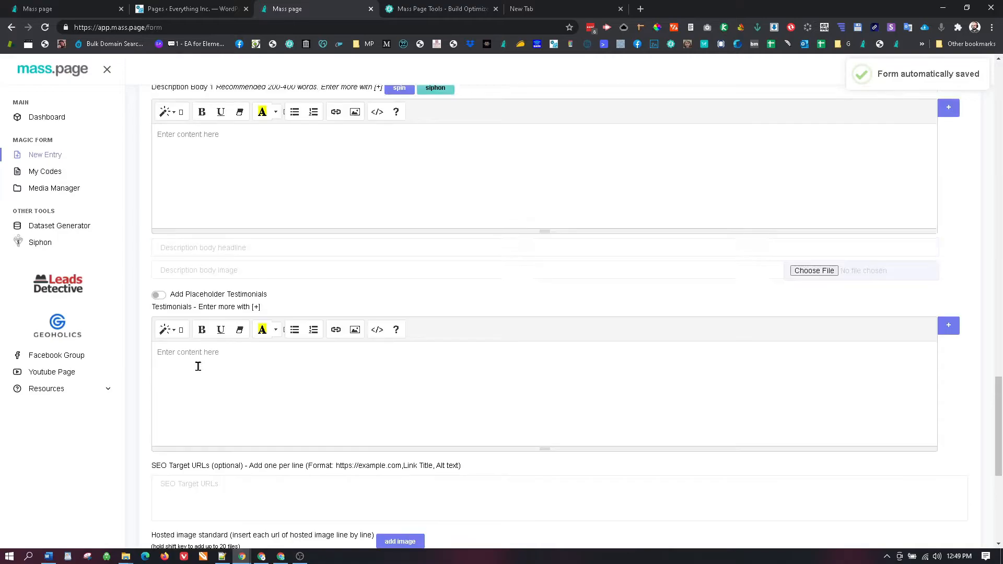
{"action": "scroll", "coordinate": [199, 369], "scroll_direction": "up", "scroll_amount": 20}
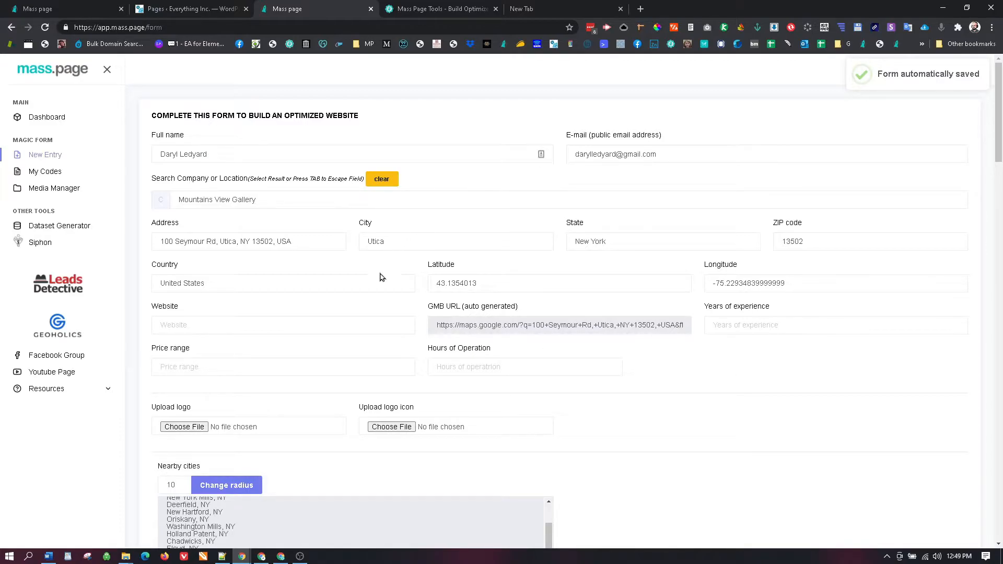
{"action": "scroll", "coordinate": [378, 282], "scroll_direction": "down", "scroll_amount": 1}
{"action": "scroll", "coordinate": [341, 311], "scroll_direction": "down", "scroll_amount": 3}
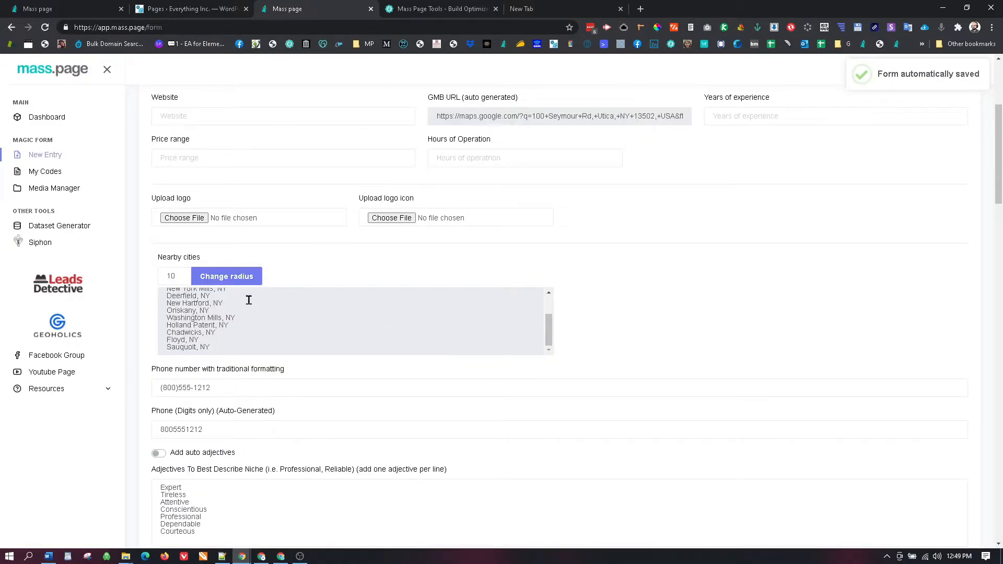
{"action": "scroll", "coordinate": [249, 298], "scroll_direction": "down", "scroll_amount": 1}
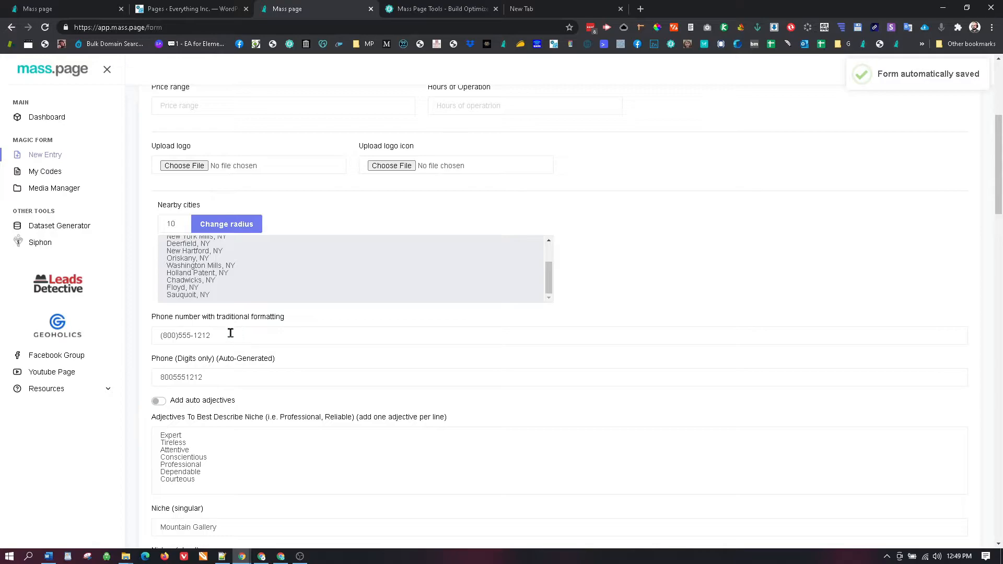
{"action": "scroll", "coordinate": [225, 345], "scroll_direction": "down", "scroll_amount": 1}
{"action": "scroll", "coordinate": [225, 344], "scroll_direction": "down", "scroll_amount": 2}
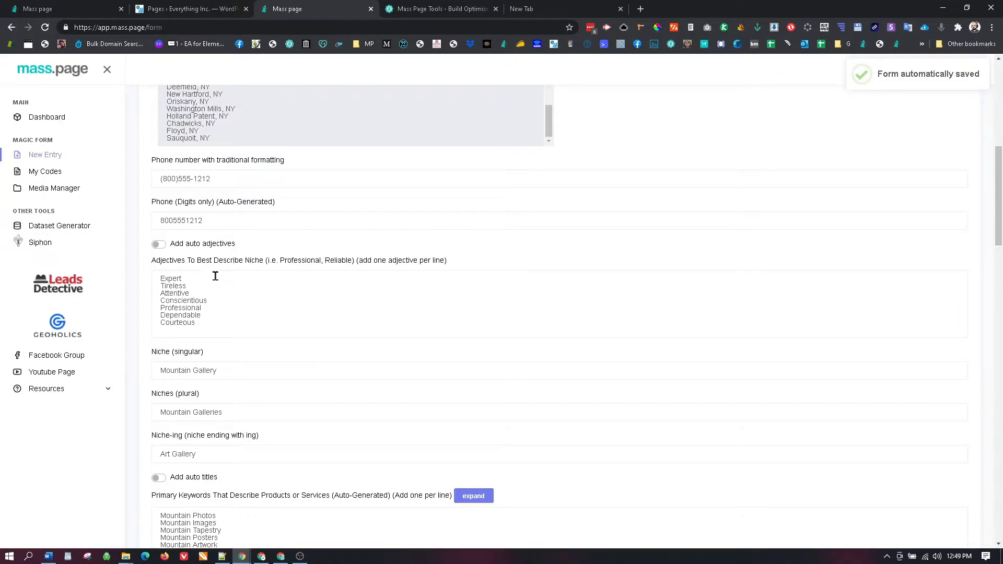
{"action": "scroll", "coordinate": [218, 287], "scroll_direction": "down", "scroll_amount": 2}
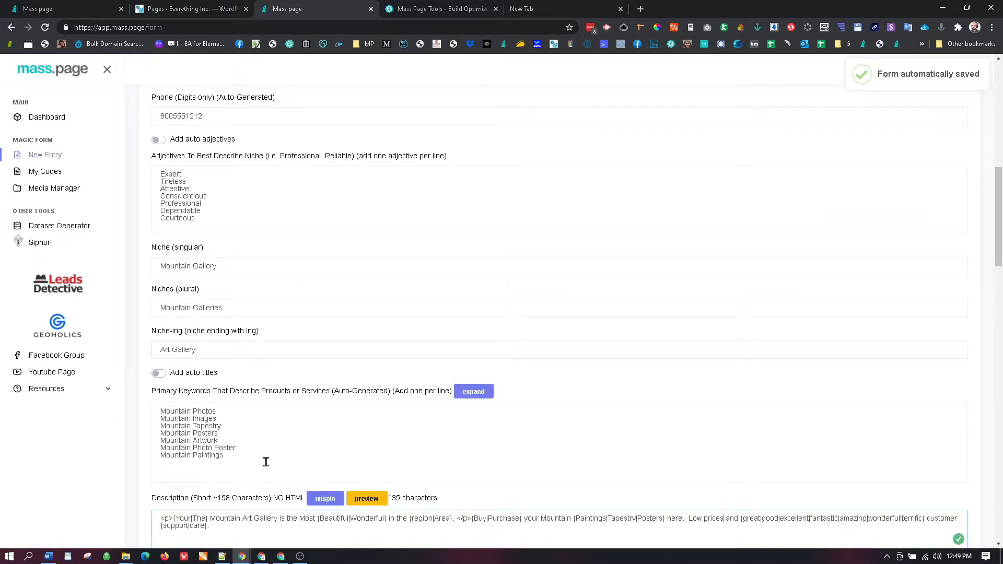
{"action": "scroll", "coordinate": [266, 461], "scroll_direction": "down", "scroll_amount": 3}
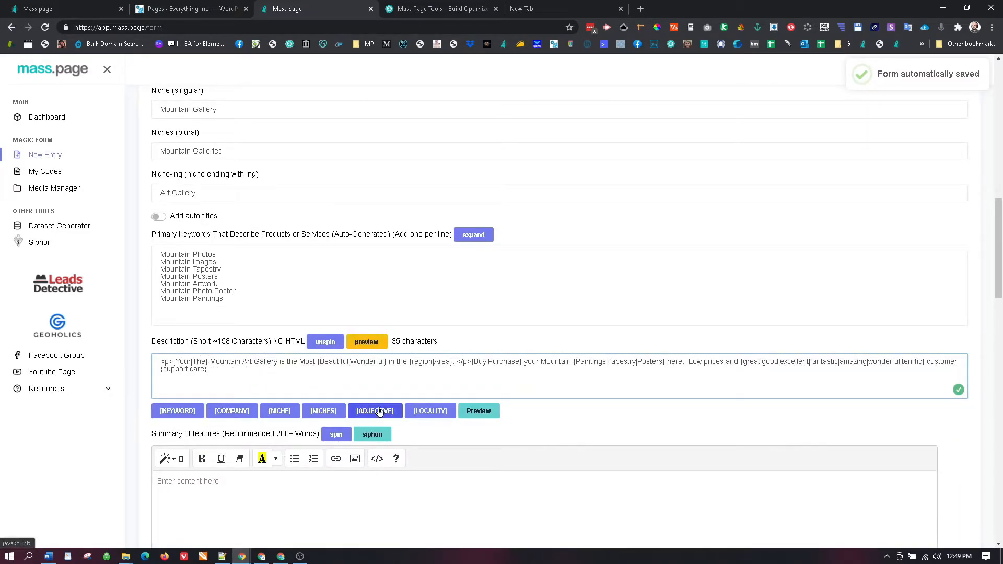
{"action": "scroll", "coordinate": [264, 287], "scroll_direction": "up", "scroll_amount": 1}
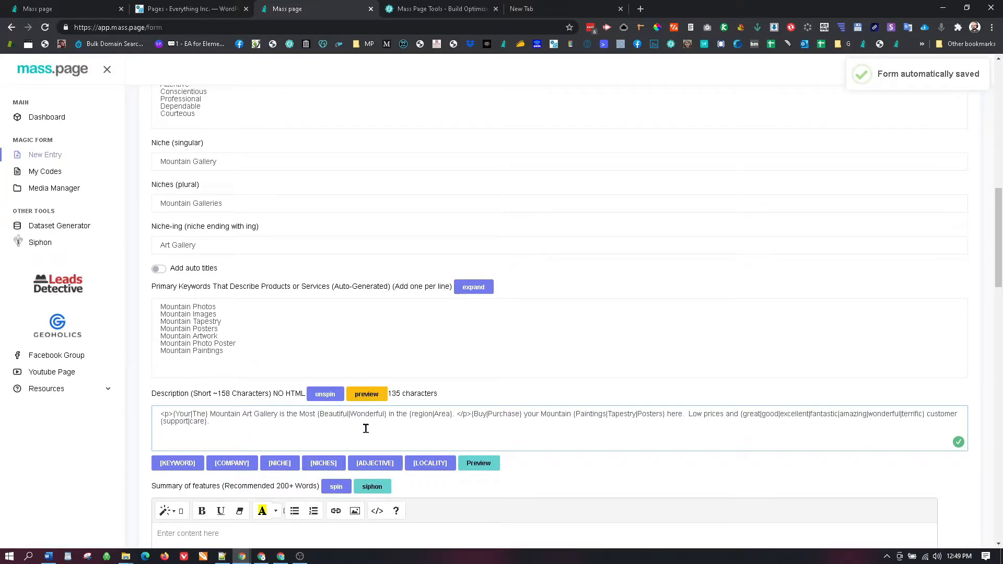
{"action": "scroll", "coordinate": [395, 428], "scroll_direction": "down", "scroll_amount": 1}
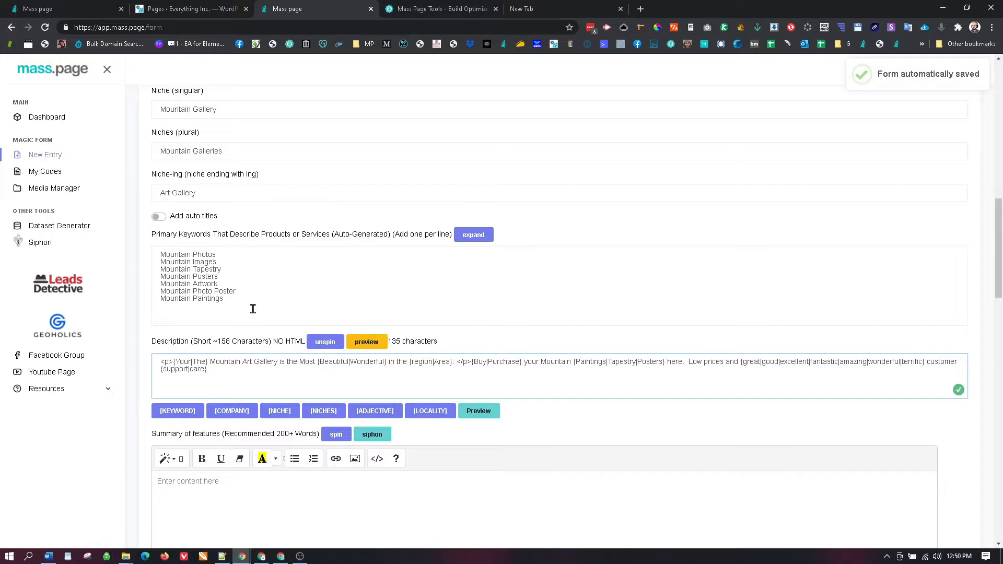
{"action": "scroll", "coordinate": [253, 309], "scroll_direction": "down", "scroll_amount": 4}
{"action": "scroll", "coordinate": [259, 309], "scroll_direction": "down", "scroll_amount": 6}
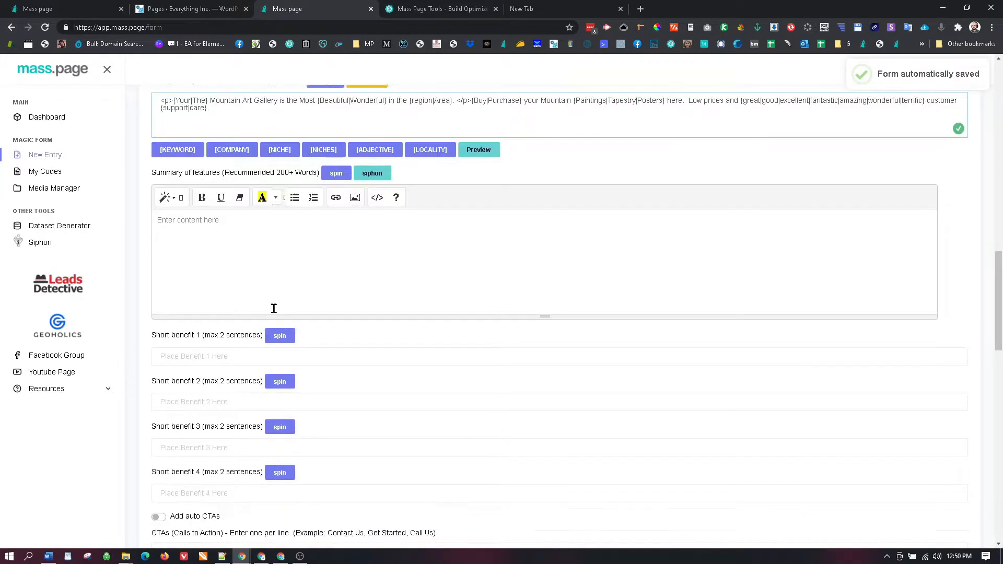
{"action": "scroll", "coordinate": [259, 309], "scroll_direction": "down", "scroll_amount": 13}
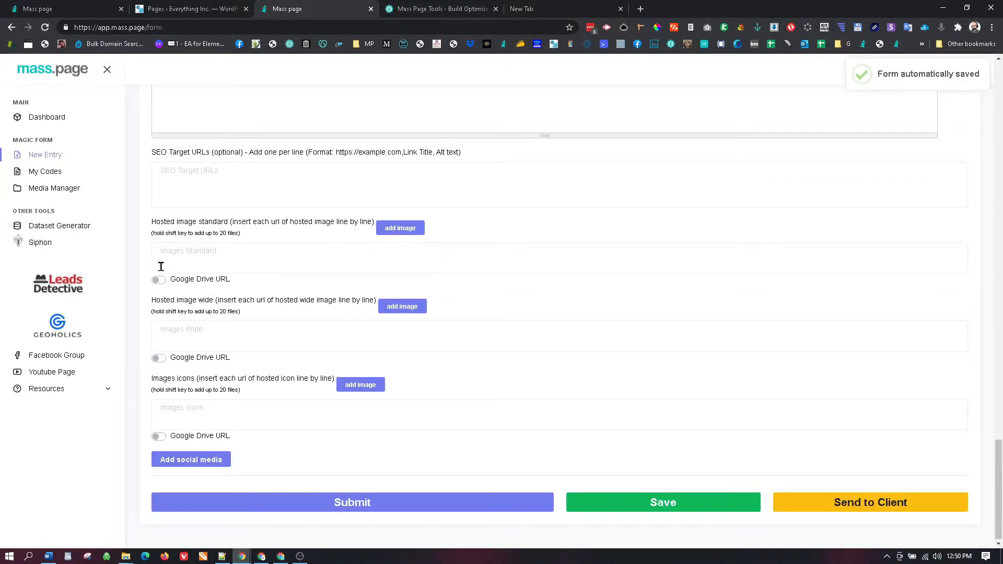
{"action": "left_click", "coordinate": [400, 231]}
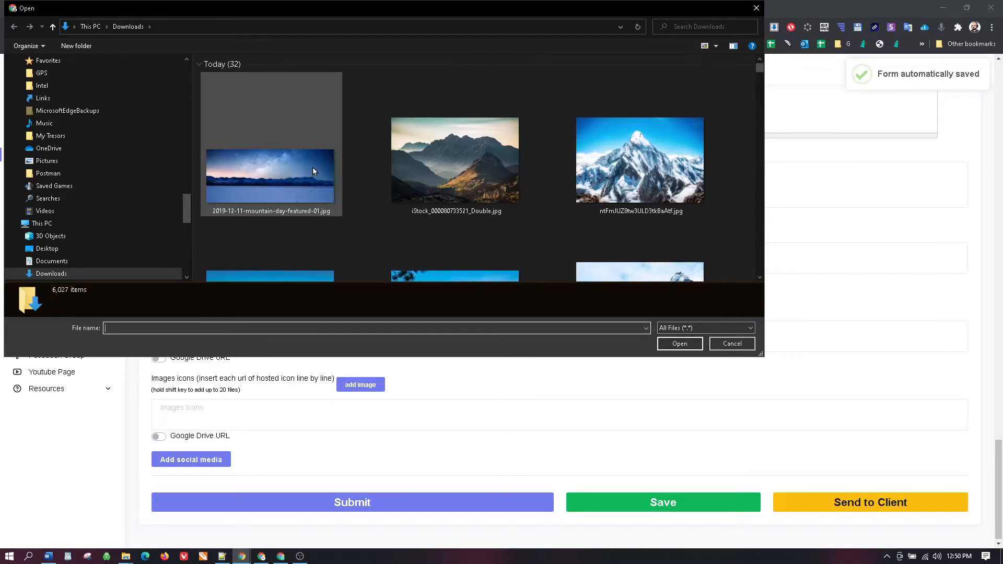
{"action": "left_click", "coordinate": [430, 179]}
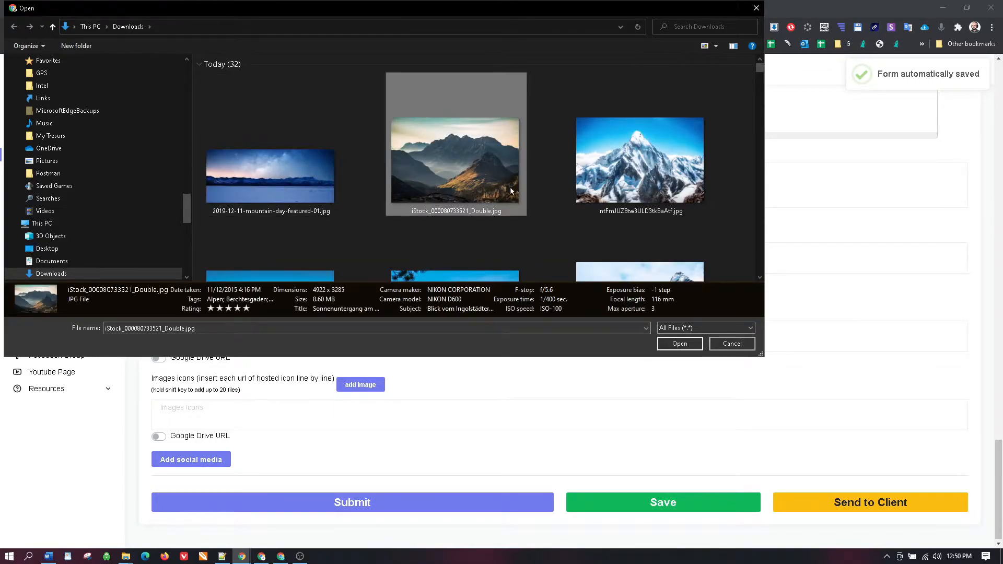
{"action": "left_click", "coordinate": [596, 175], "text": "shift"}
{"action": "scroll", "coordinate": [613, 229], "scroll_direction": "down", "scroll_amount": 3}
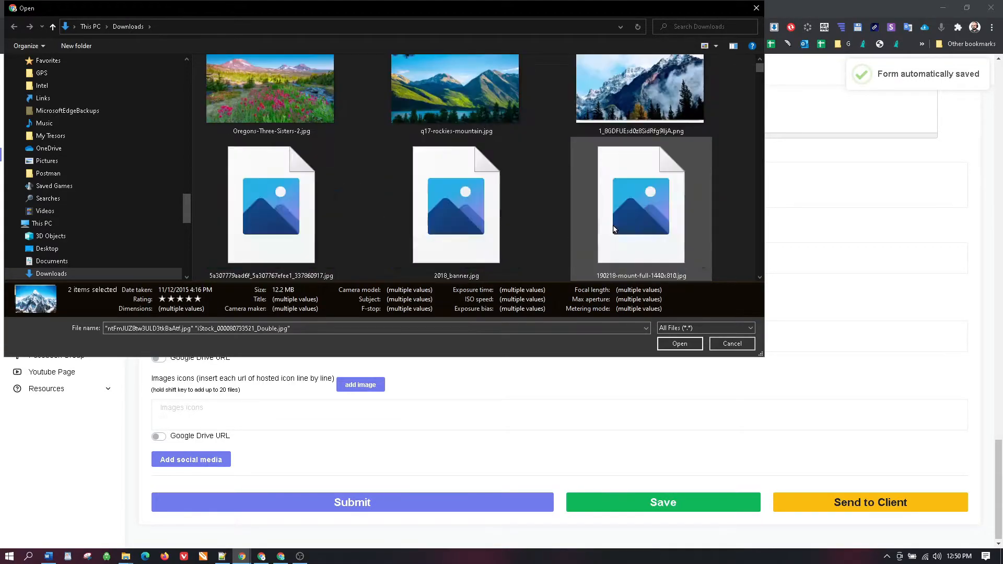
{"action": "scroll", "coordinate": [438, 198], "scroll_direction": "up", "scroll_amount": 2}
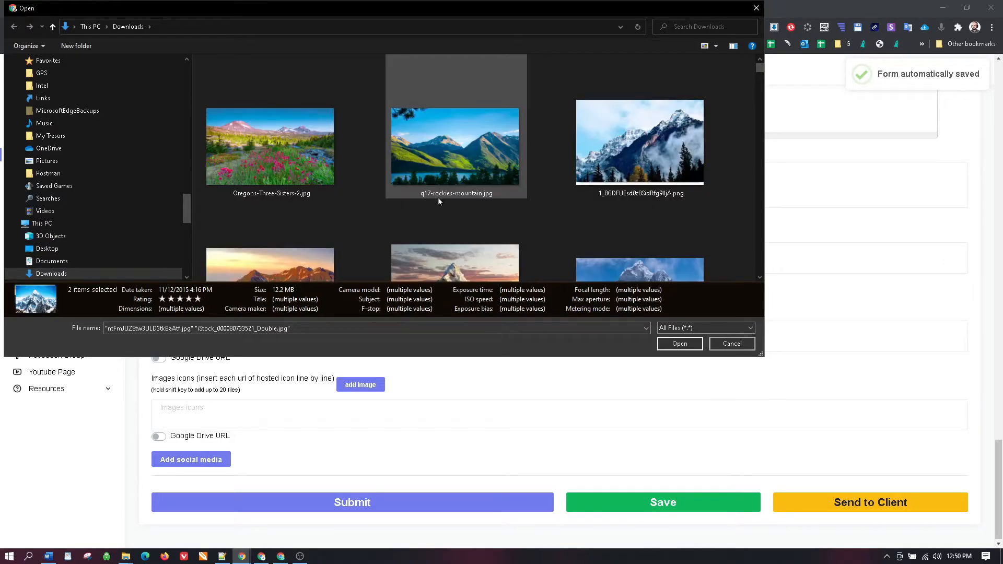
Step: Add six more mountain images to the selection, from Oregons-Three-Sisters-2.jpg and q17-rockies-mountain.jpg through 2018_banner.jpg and 190218-mount-full-1440x810.jpg
{"action": "left_click", "coordinate": [303, 167], "text": "ctrl"}
{"action": "left_click", "coordinate": [418, 167], "text": "ctrl"}
{"action": "left_click", "coordinate": [627, 157], "text": "ctrl"}
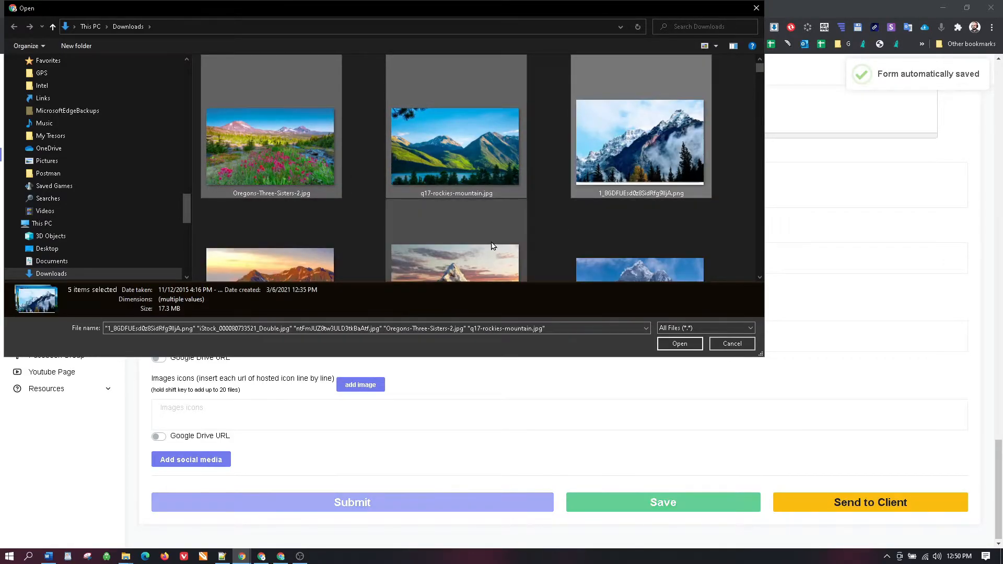
{"action": "scroll", "coordinate": [492, 245], "scroll_direction": "down", "scroll_amount": 3}
{"action": "scroll", "coordinate": [365, 202], "scroll_direction": "up", "scroll_amount": 1}
{"action": "left_click", "coordinate": [340, 175], "text": "ctrl"}
{"action": "left_click", "coordinate": [473, 169], "text": "ctrl"}
{"action": "left_click", "coordinate": [627, 167], "text": "ctrl"}
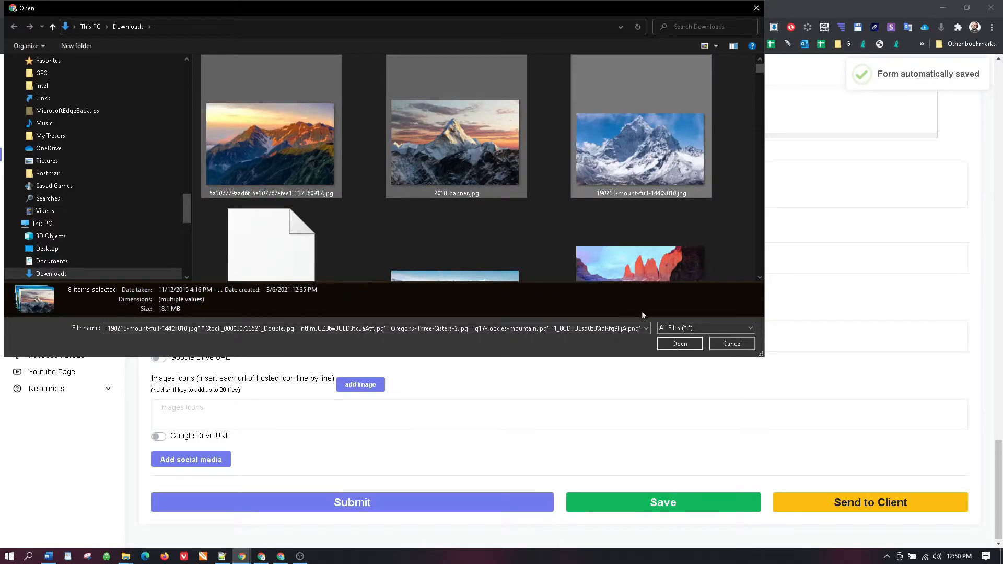
Step: Upload the selected files as hosted standard images and accept their conversion to JPG
{"action": "left_click", "coordinate": [679, 343]}
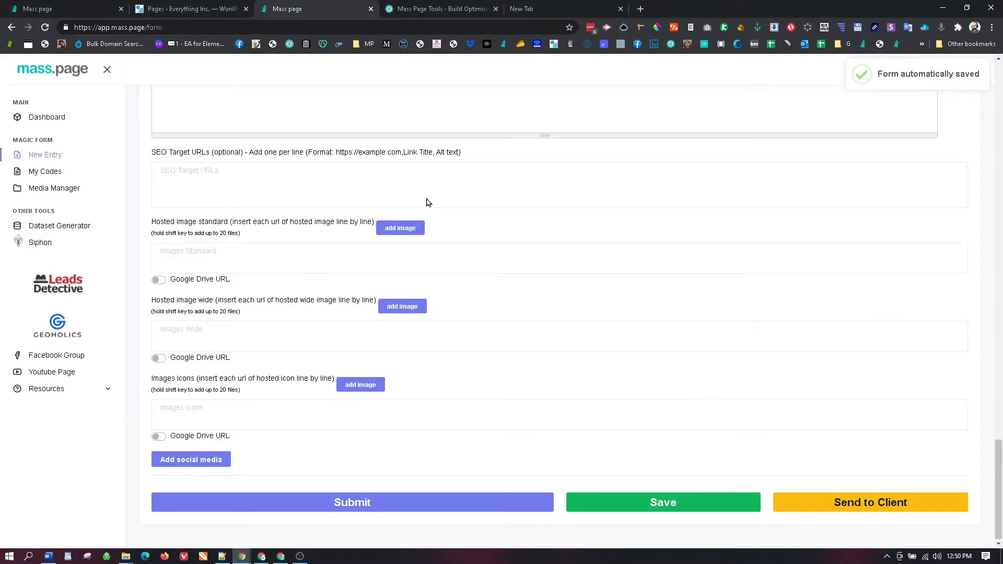
{"action": "left_click", "coordinate": [550, 86]}
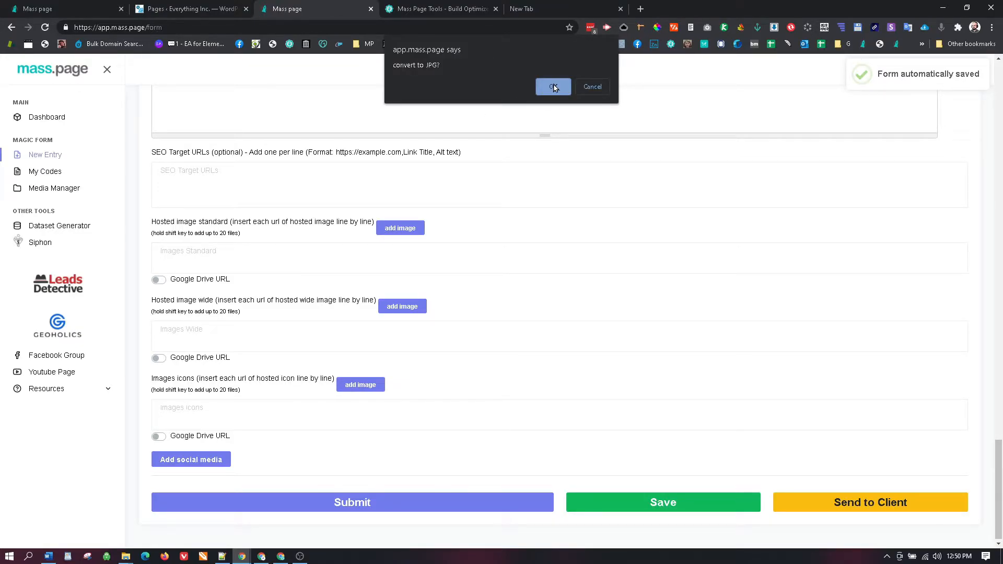
{"action": "left_click", "coordinate": [554, 88]}
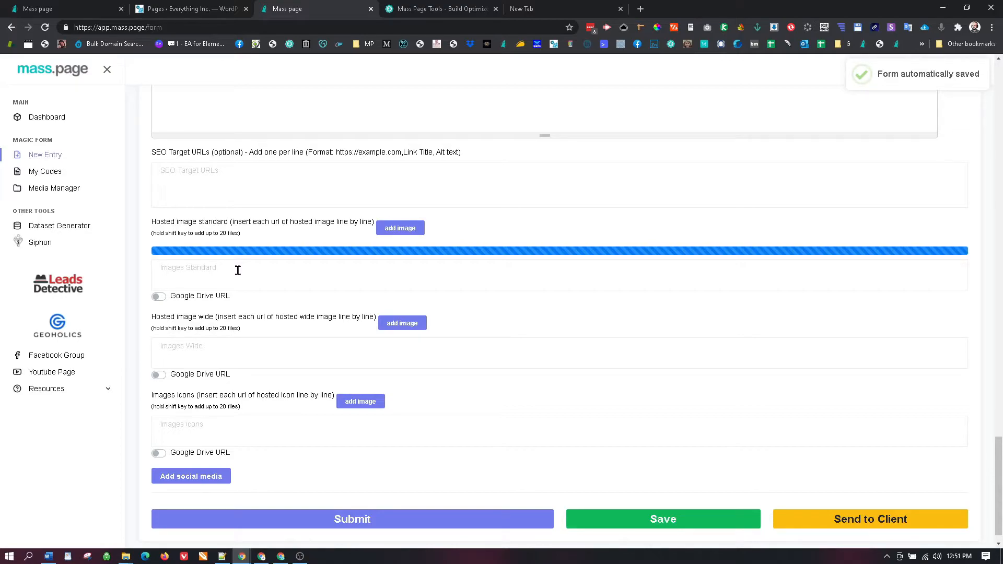
Step: Download the external images import plugin from go.ht/plugin in the empty browser tab and check the contents of the downloaded archive
{"action": "left_click", "coordinate": [543, 8]}
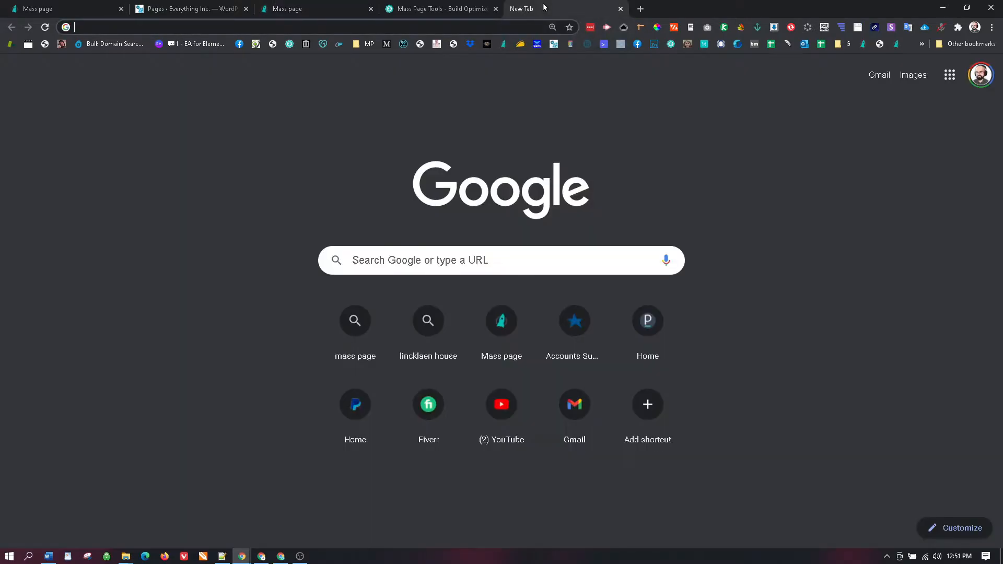
{"action": "type", "text": "go.ht"}
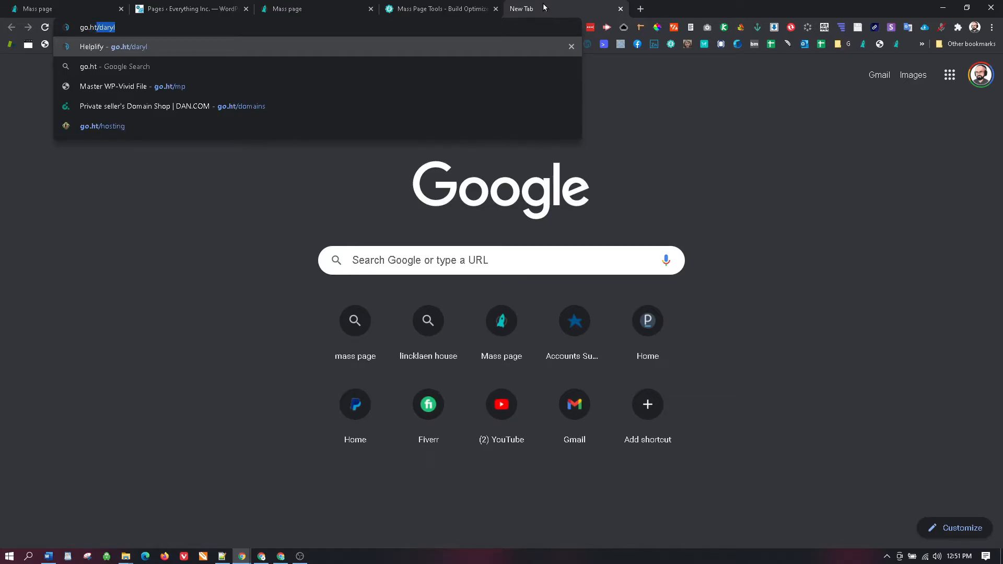
{"action": "type", "text": "/plu"}
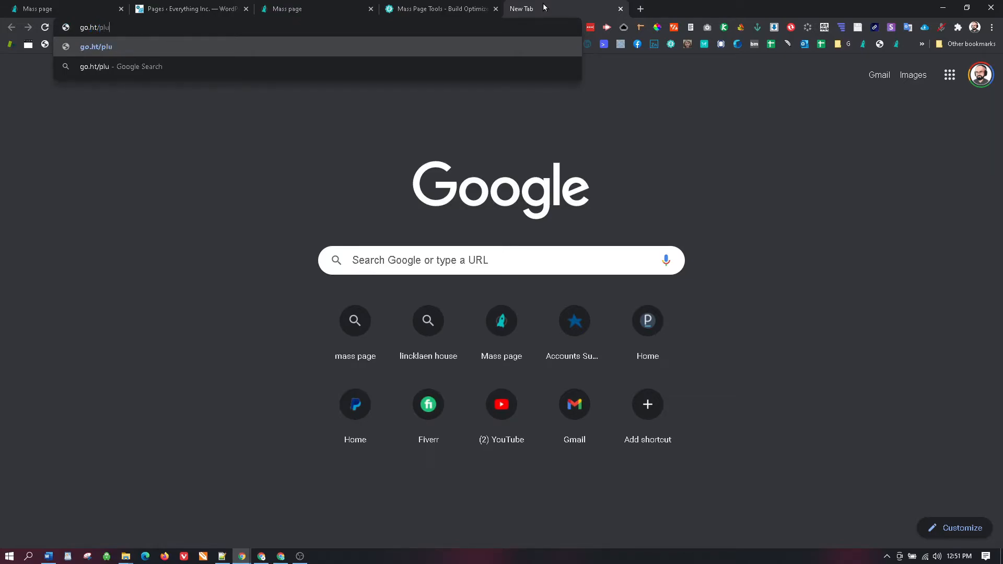
{"action": "type", "text": "gin"}
{"action": "key", "text": "Return"}
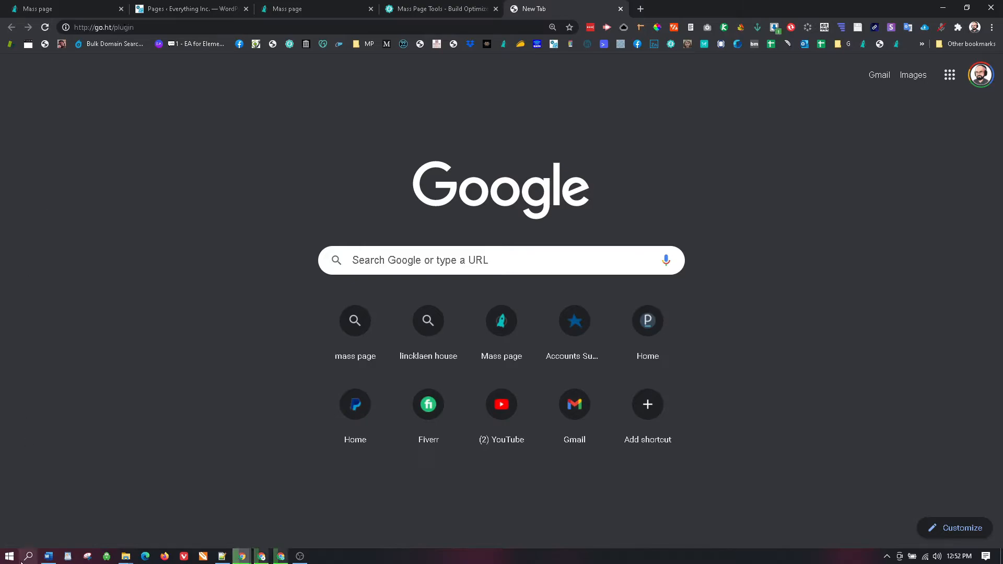
{"action": "key", "text": "super+e"}
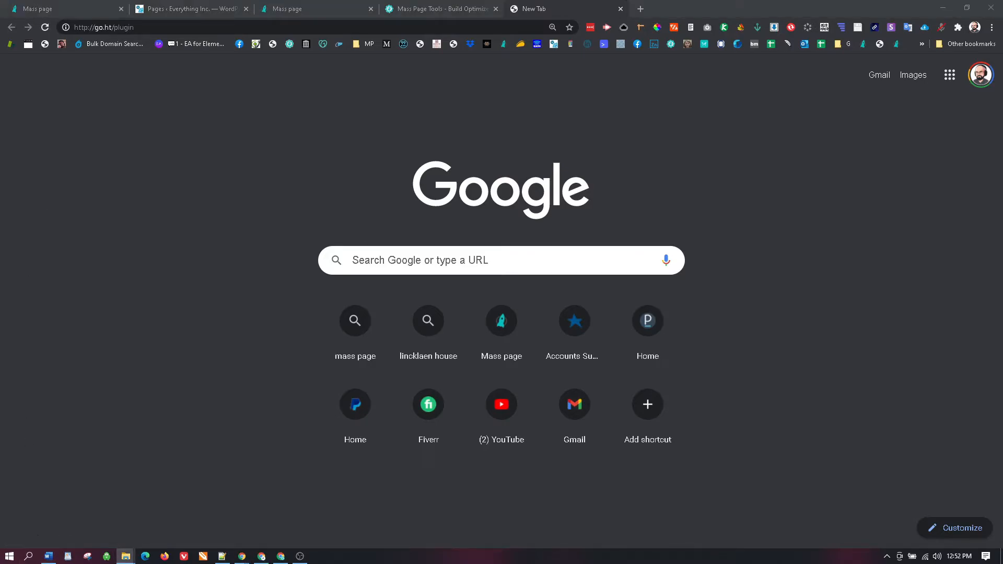
{"action": "left_click_drag", "start_coordinate": [0, 131], "coordinate": [446, 34]}
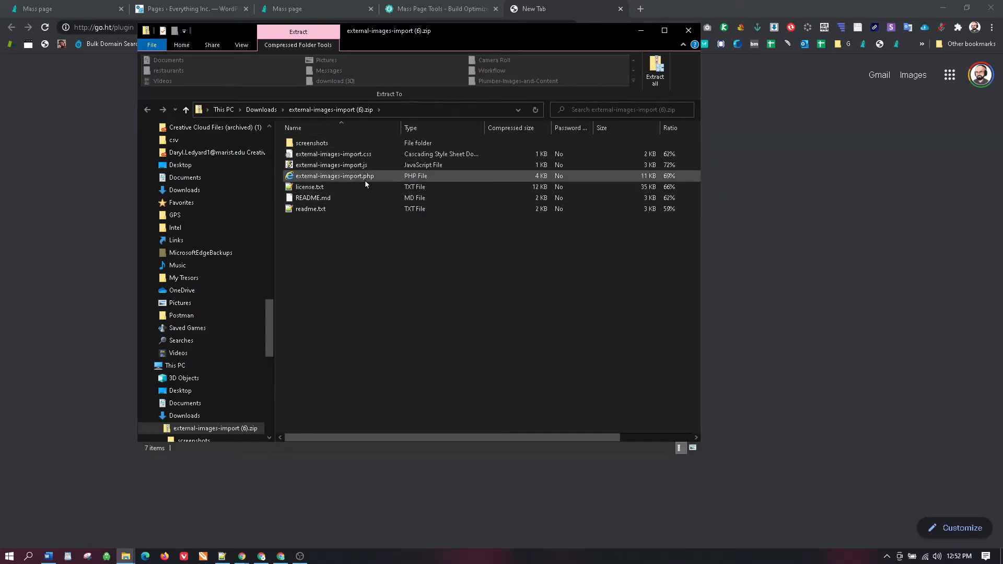
{"action": "left_click", "coordinate": [688, 30]}
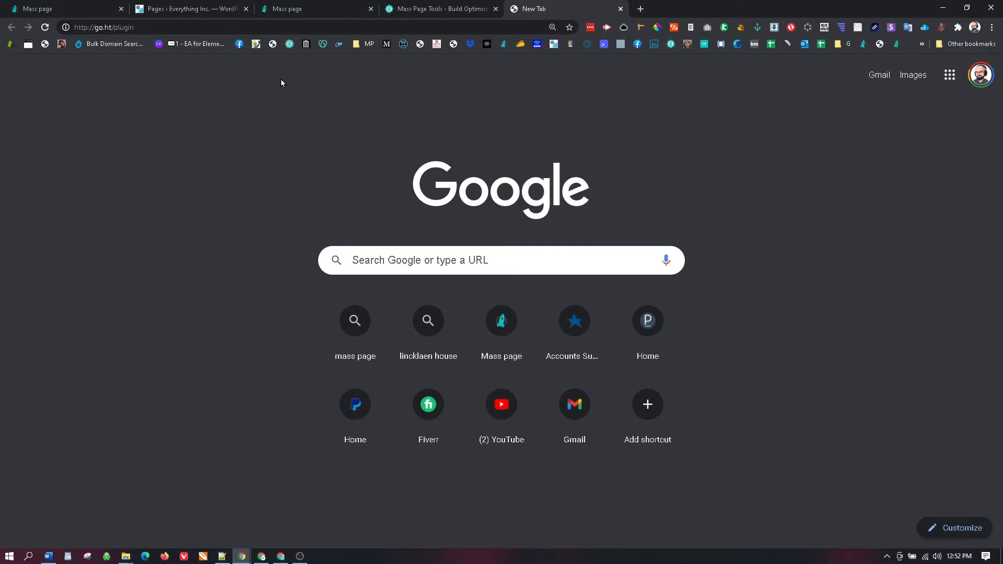
Step: Install external-images-import (6).zip from Downloads as an uploaded plugin on the WordPress site and activate it
{"action": "left_click", "coordinate": [343, 9]}
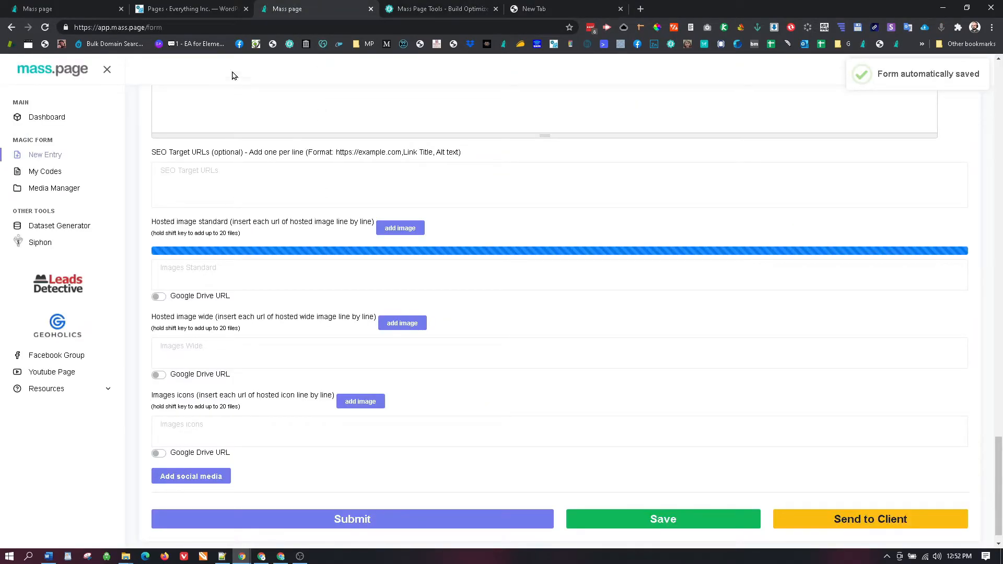
{"action": "left_click", "coordinate": [208, 7]}
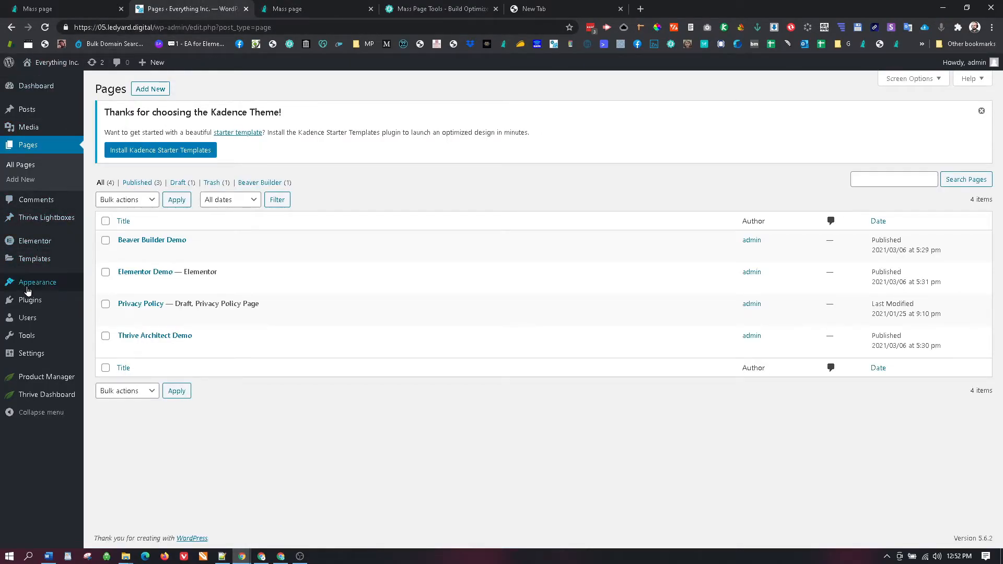
{"action": "mouse_move", "coordinate": [35, 301]}
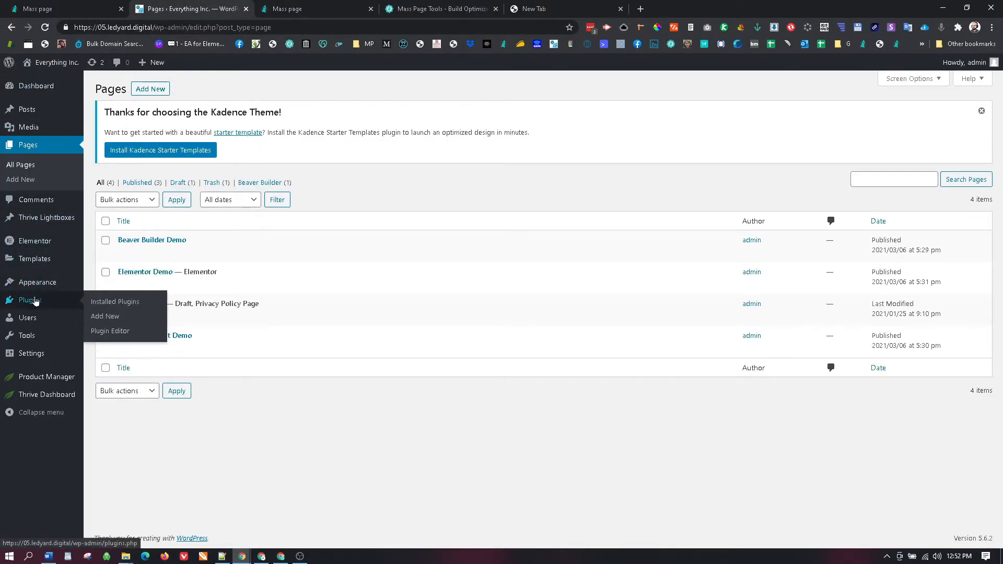
{"action": "left_click", "coordinate": [104, 316]}
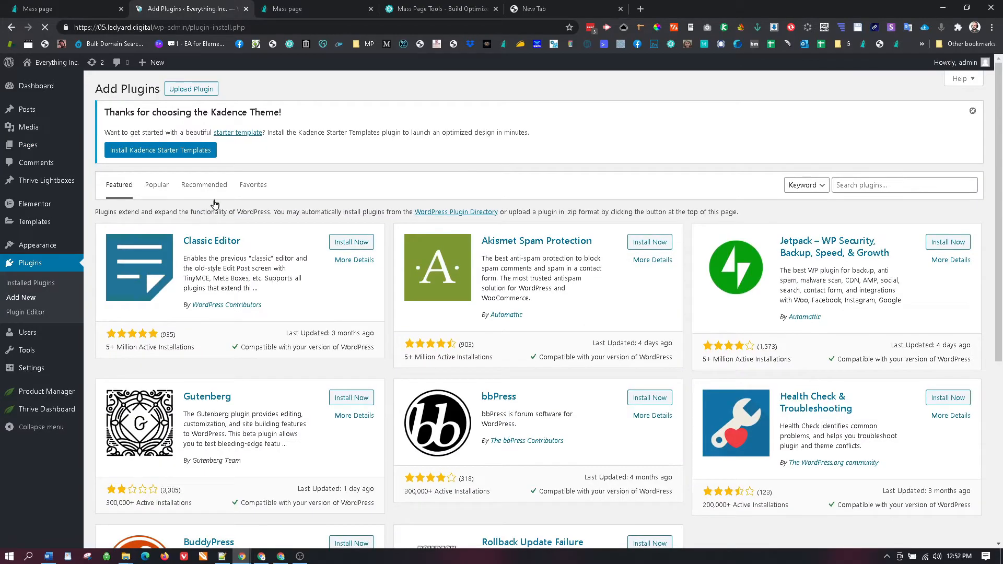
{"action": "left_click", "coordinate": [190, 90]}
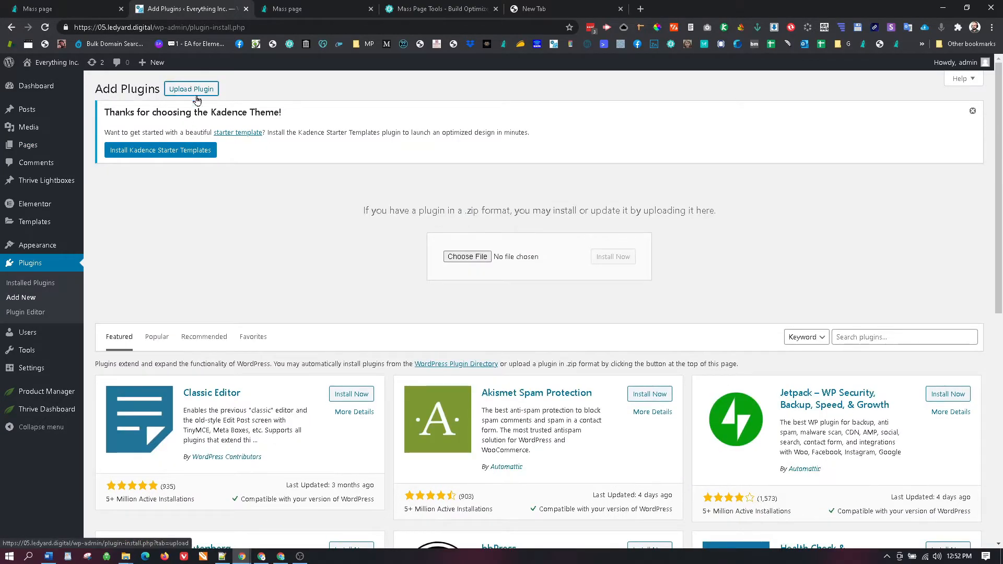
{"action": "left_click", "coordinate": [455, 255]}
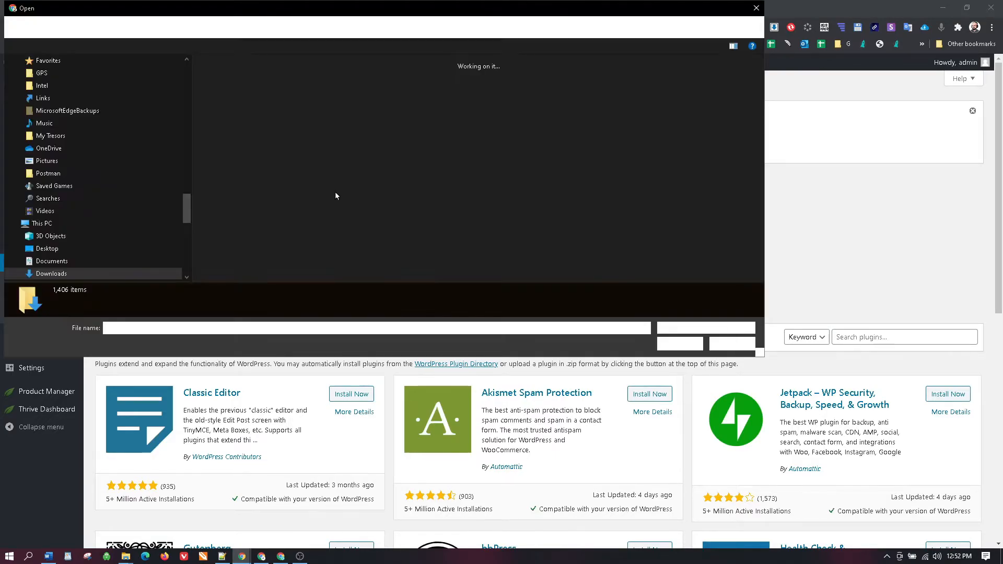
{"action": "left_click", "coordinate": [277, 147]}
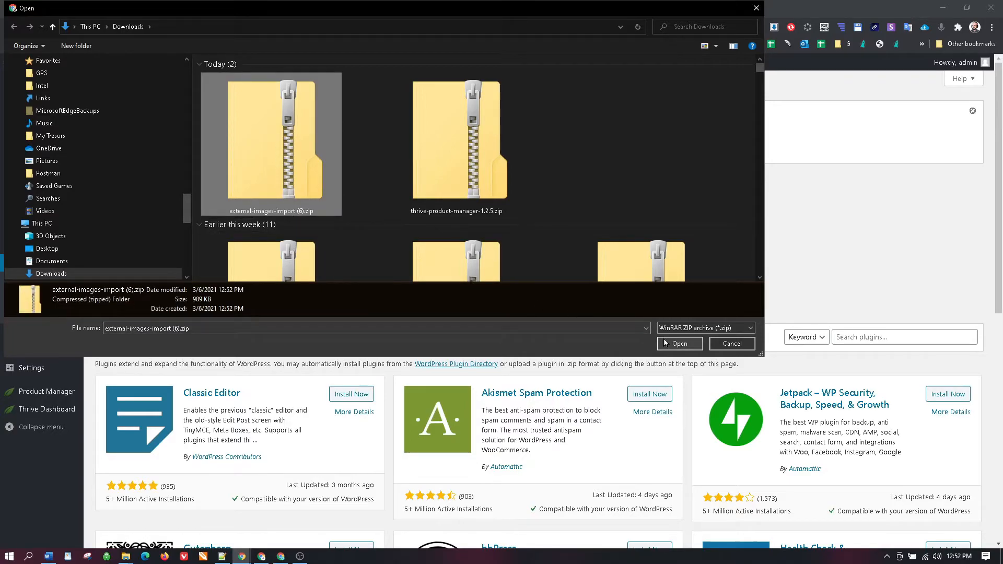
{"action": "left_click", "coordinate": [680, 343]}
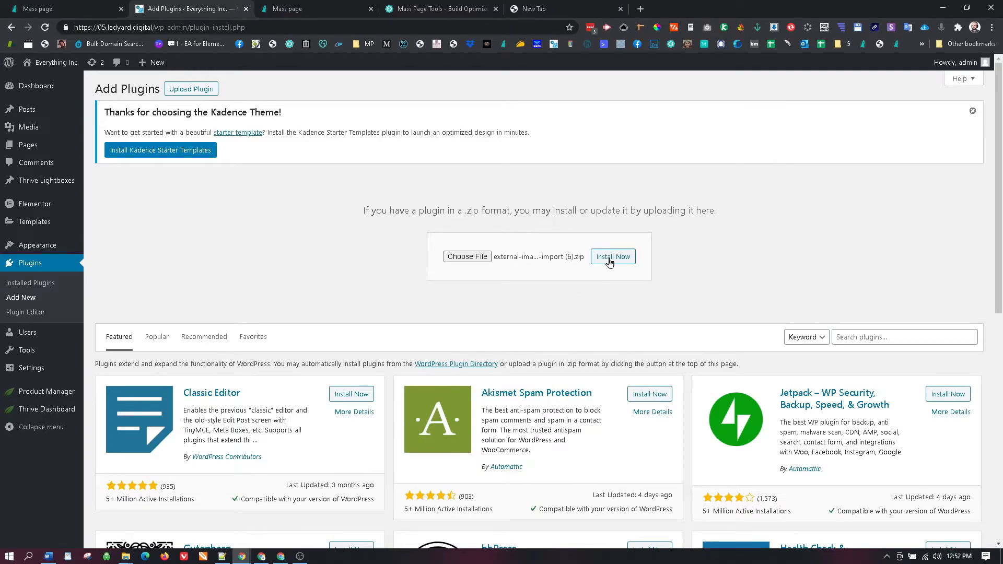
{"action": "left_click", "coordinate": [609, 258]}
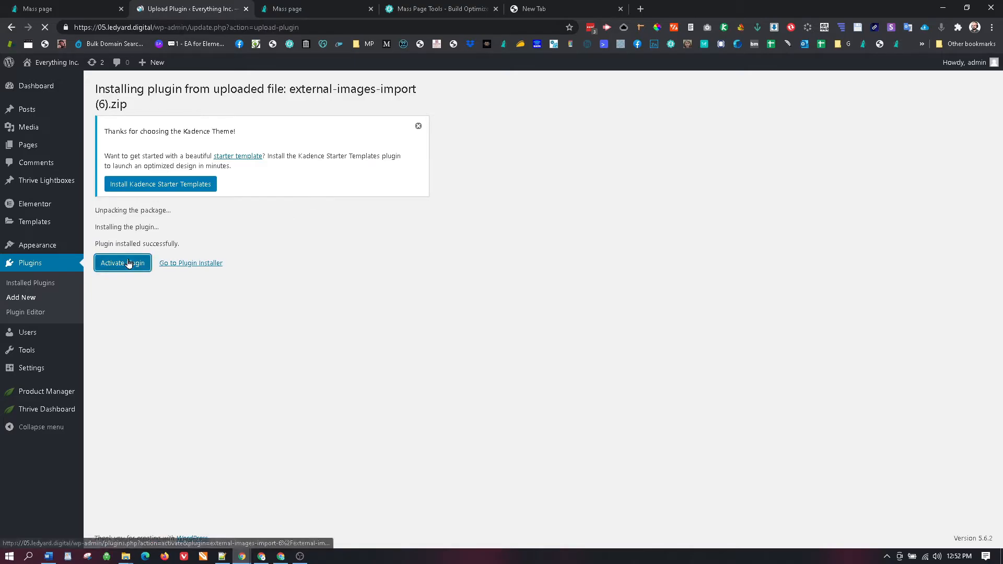
{"action": "left_click", "coordinate": [128, 262]}
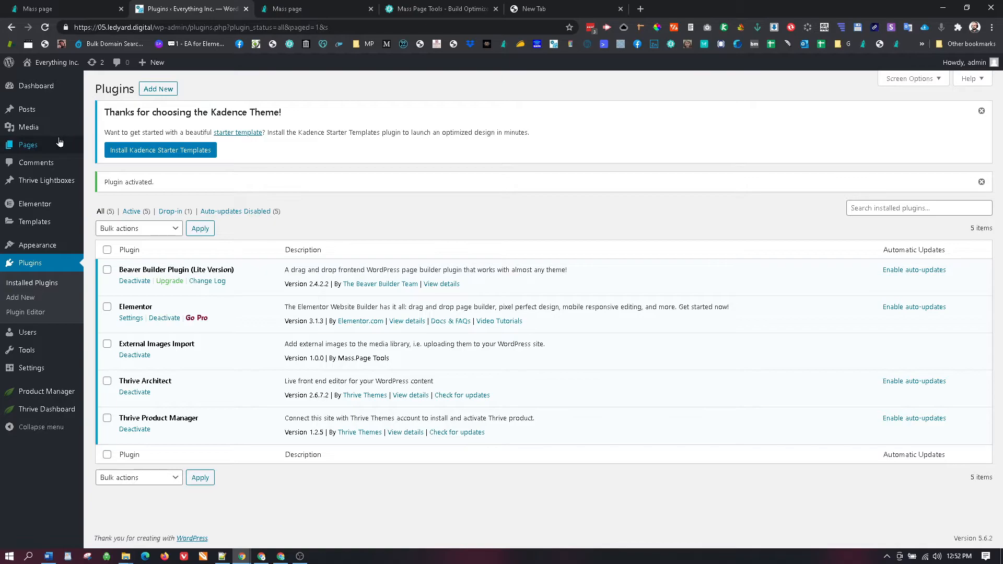
Step: Check the WordPress media library and open the Add External Images page for entering media URLs
{"action": "mouse_move", "coordinate": [39, 131]}
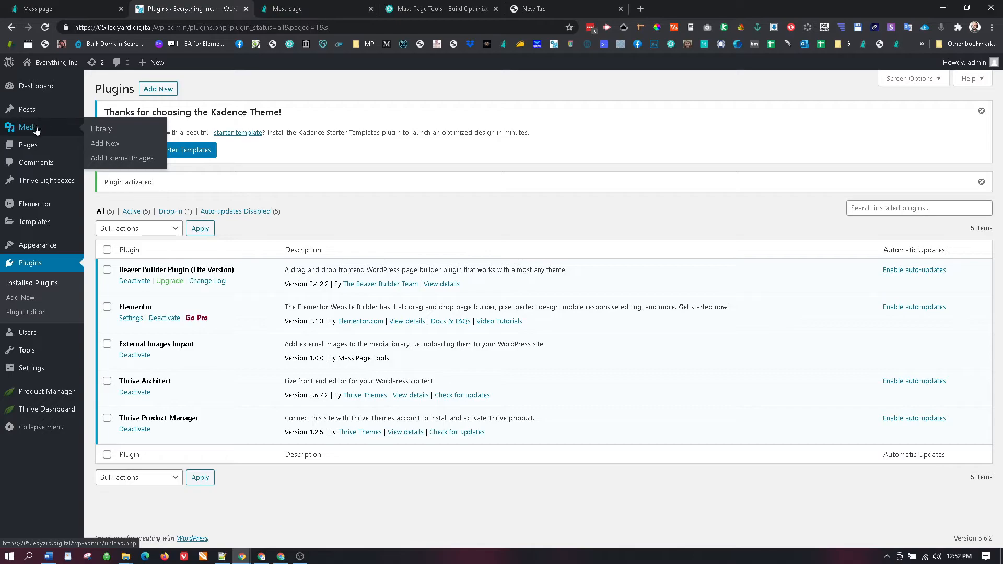
{"action": "left_click", "coordinate": [36, 131]}
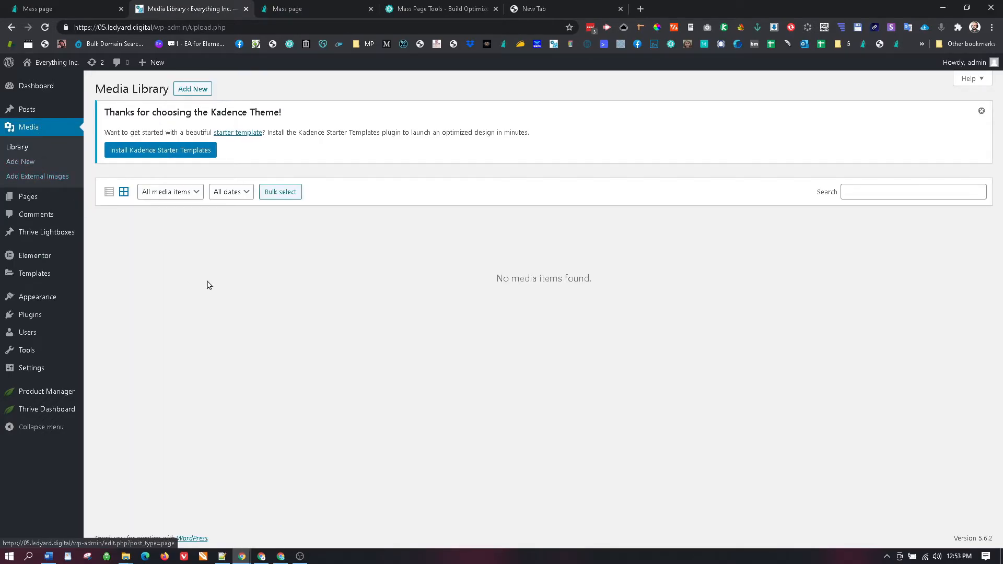
{"action": "left_click", "coordinate": [52, 176]}
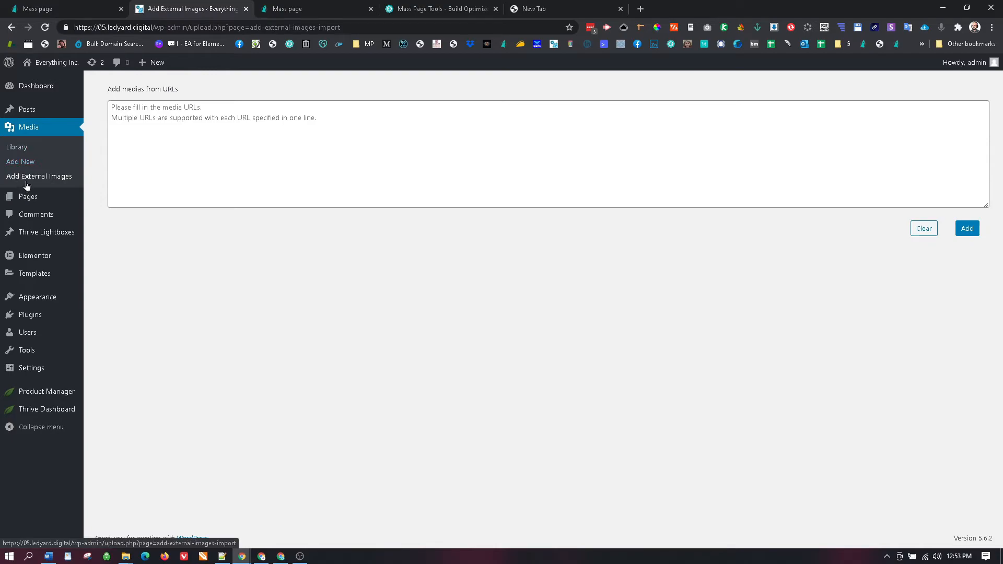
{"action": "left_click", "coordinate": [122, 113]}
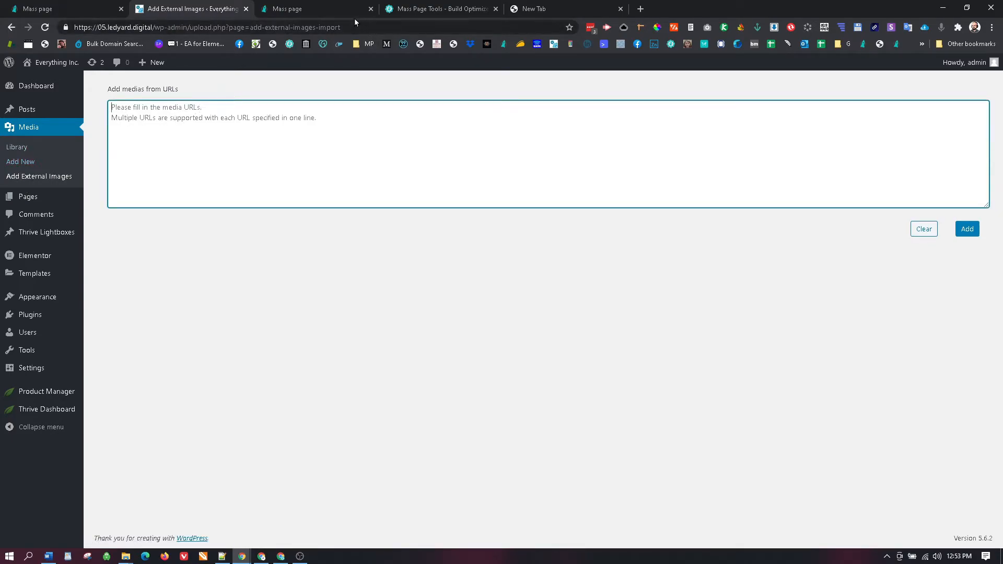
Step: Copy all the hosted standard image URLs from the mass.page form
{"action": "left_click", "coordinate": [327, 7]}
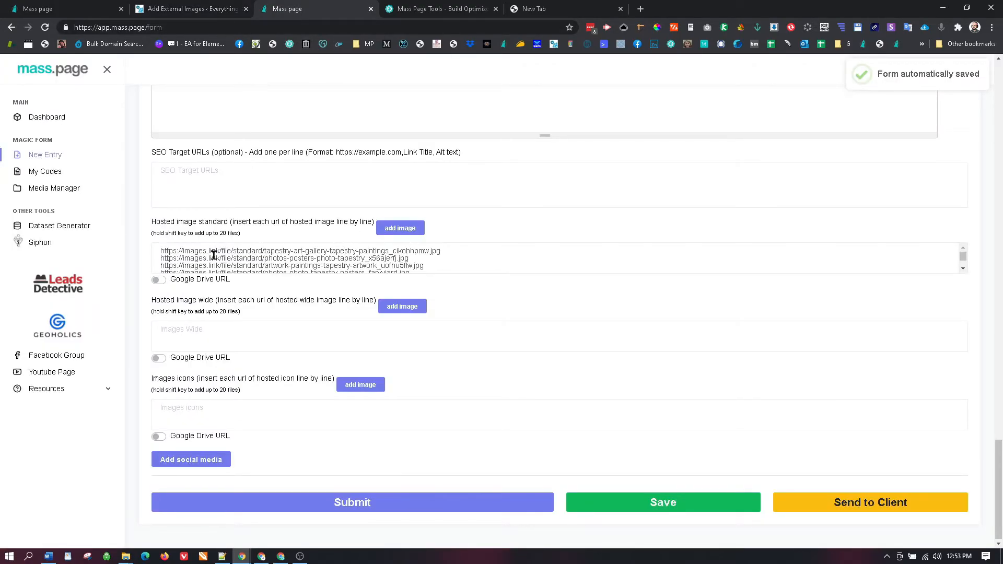
{"action": "scroll", "coordinate": [215, 259], "scroll_direction": "up", "scroll_amount": 2}
{"action": "scroll", "coordinate": [263, 303], "scroll_direction": "down", "scroll_amount": 2}
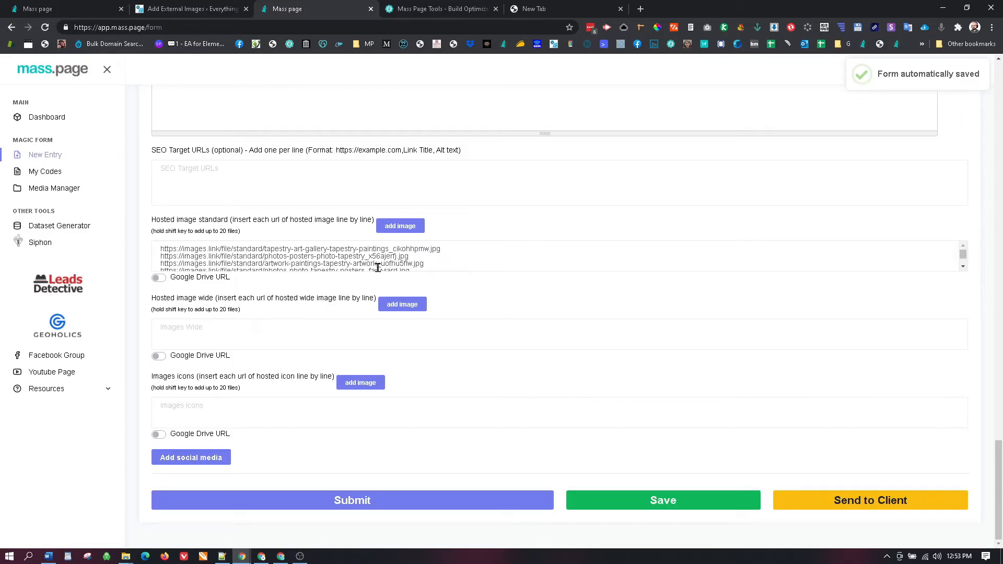
{"action": "scroll", "coordinate": [433, 268], "scroll_direction": "down", "scroll_amount": 2}
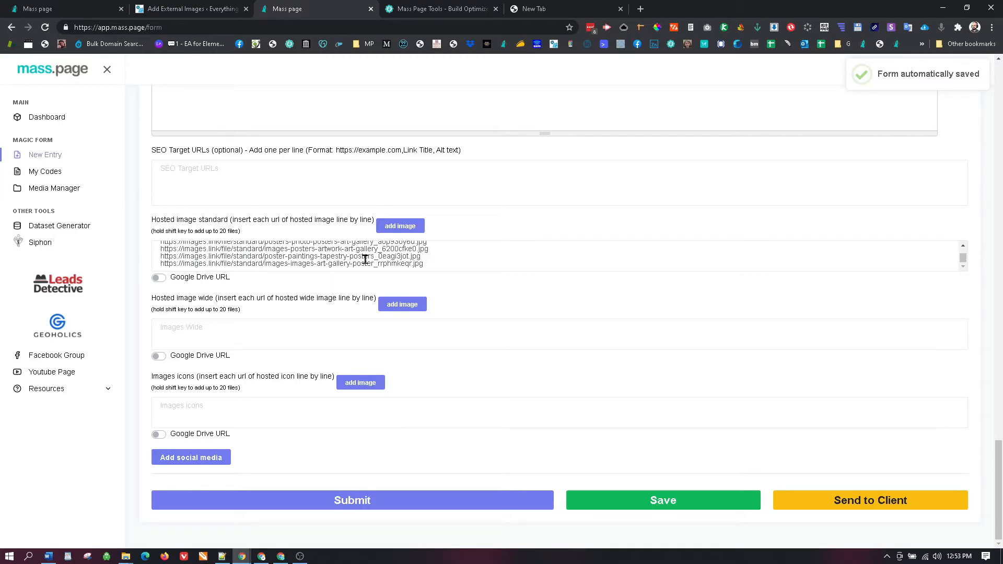
{"action": "scroll", "coordinate": [365, 259], "scroll_direction": "up", "scroll_amount": 1}
{"action": "scroll", "coordinate": [416, 262], "scroll_direction": "down", "scroll_amount": 2}
{"action": "left_click_drag", "start_coordinate": [437, 267], "coordinate": [157, 242]}
{"action": "key", "text": "ctrl+c"}
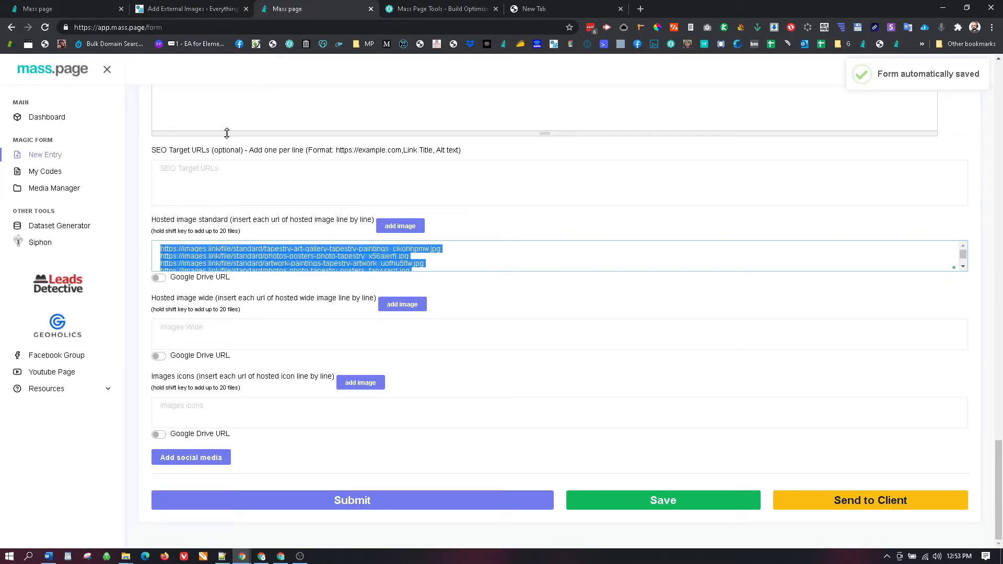
Step: Paste the copied image URLs into the WordPress external images field and add them to the media library
{"action": "left_click", "coordinate": [182, 10]}
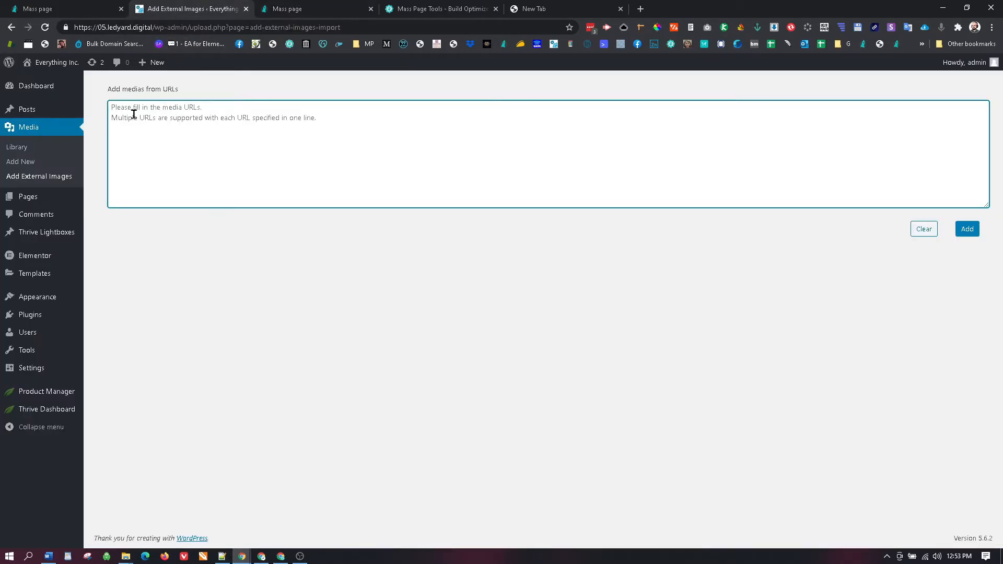
{"action": "key", "text": "ctrl+v"}
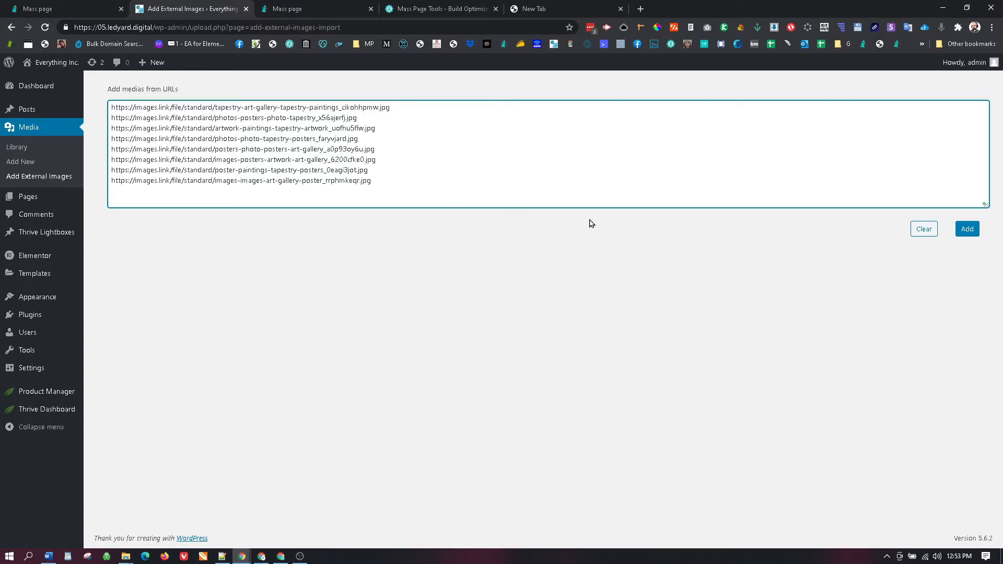
{"action": "left_click", "coordinate": [967, 230]}
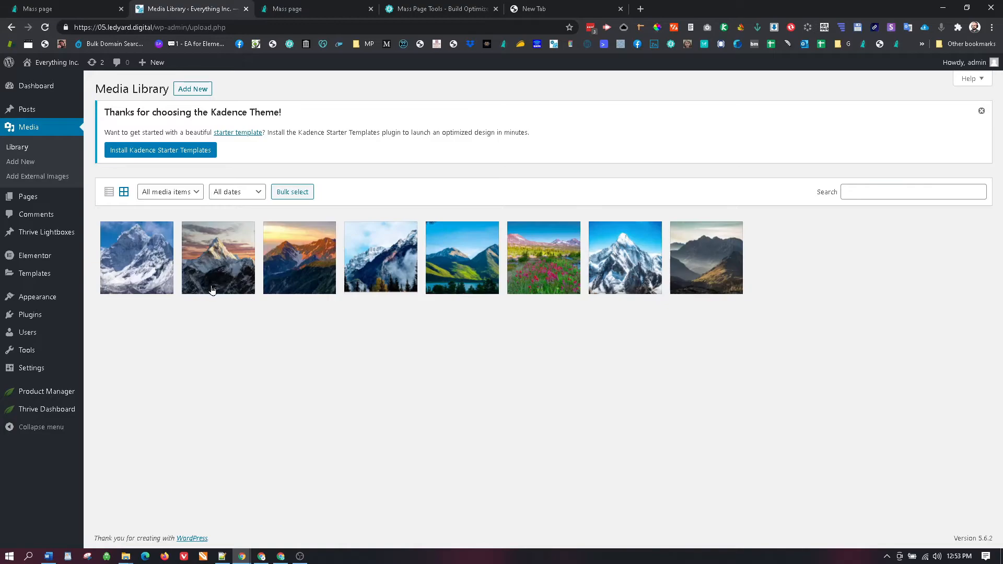
Step: Examine the alternative text, title, caption and description of four imported mountain images in the media library
{"action": "left_click", "coordinate": [23, 146]}
{"action": "left_click", "coordinate": [208, 264]}
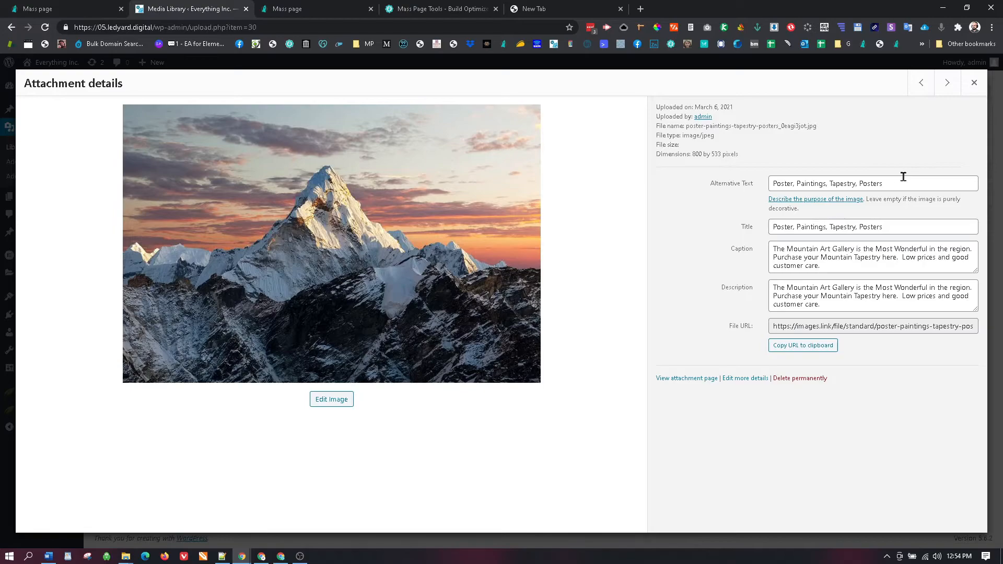
{"action": "left_click", "coordinate": [973, 82]}
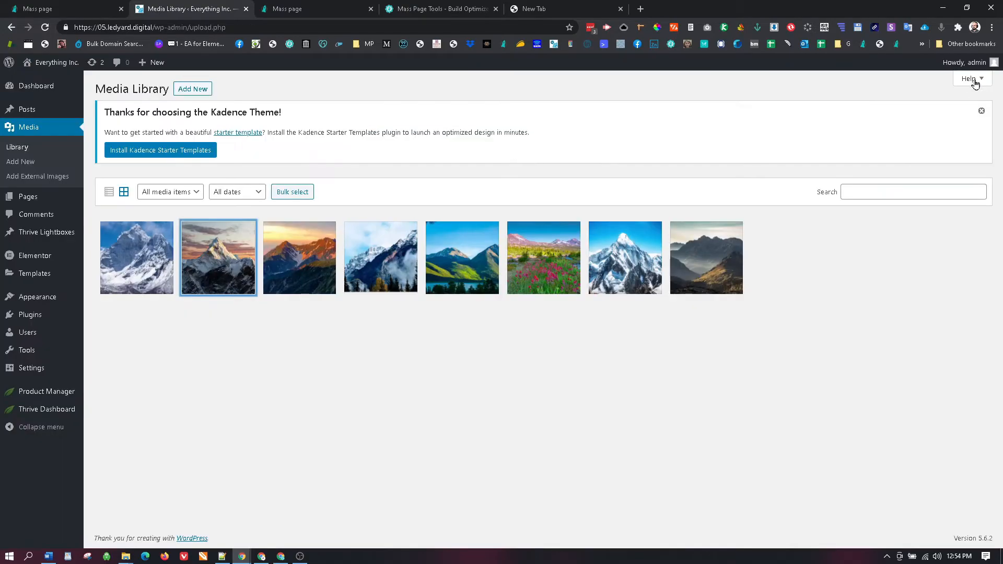
{"action": "left_click", "coordinate": [389, 272]}
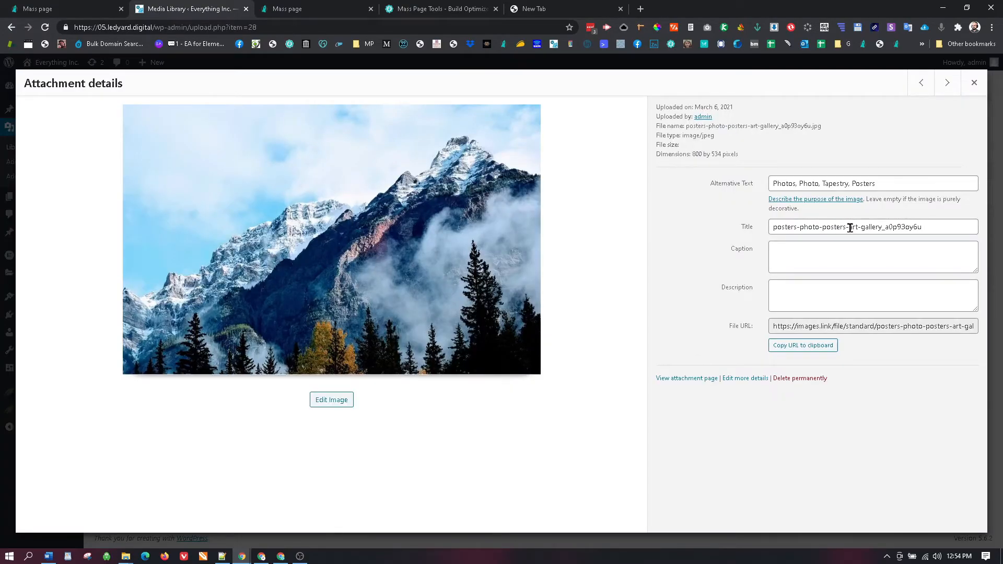
{"action": "left_click", "coordinate": [974, 83]}
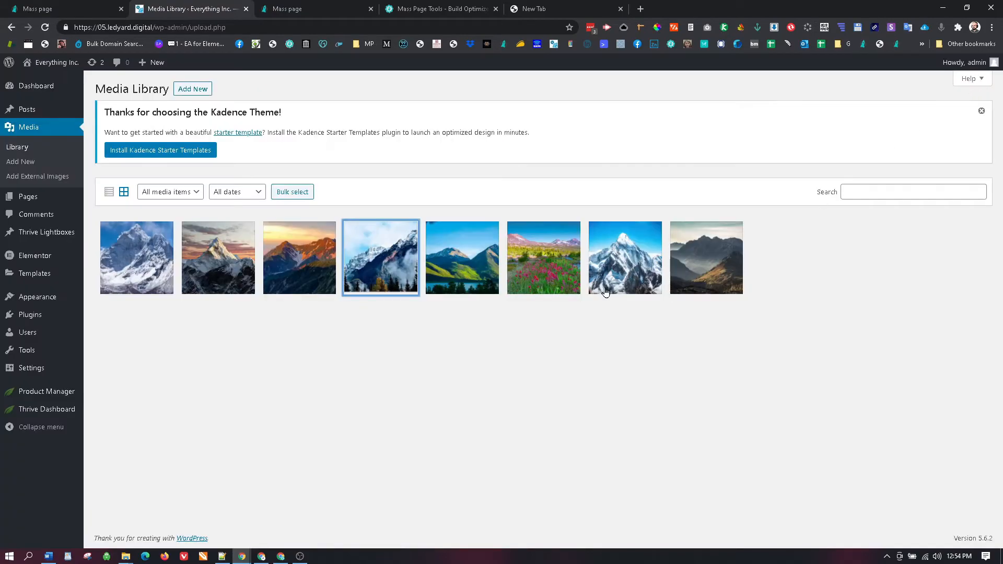
{"action": "left_click", "coordinate": [643, 266]}
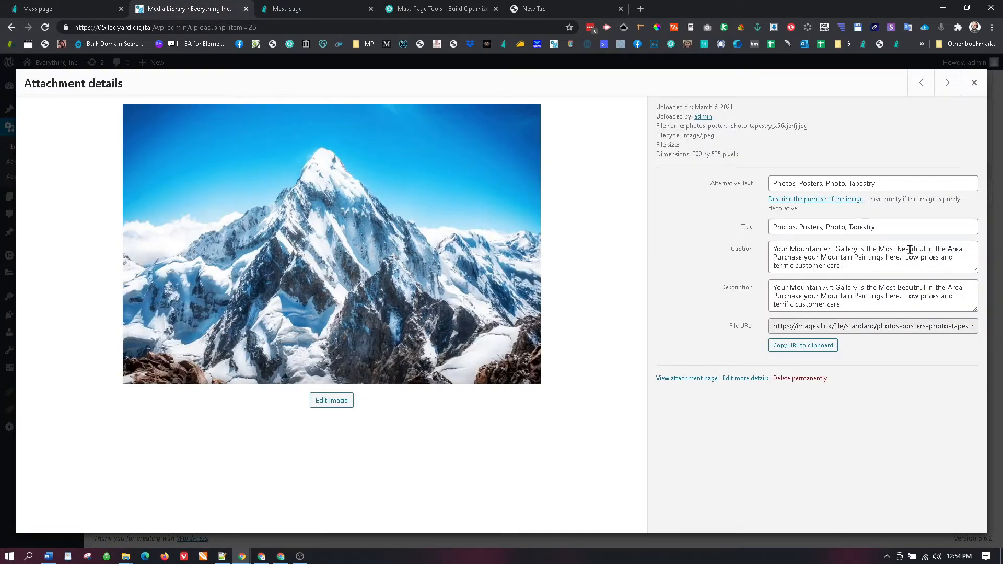
{"action": "left_click", "coordinate": [973, 82]}
{"action": "left_click", "coordinate": [728, 273]}
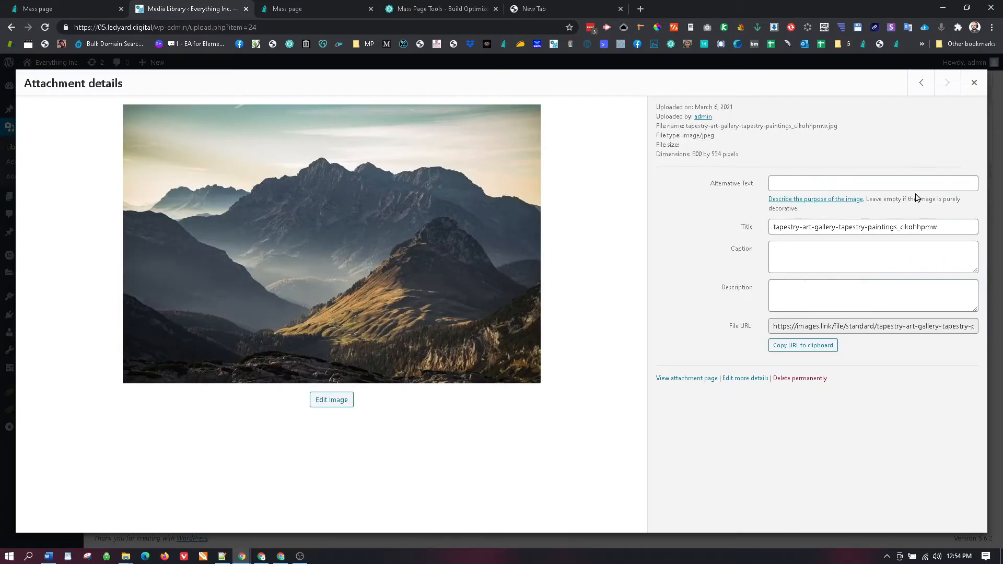
{"action": "left_click", "coordinate": [973, 82]}
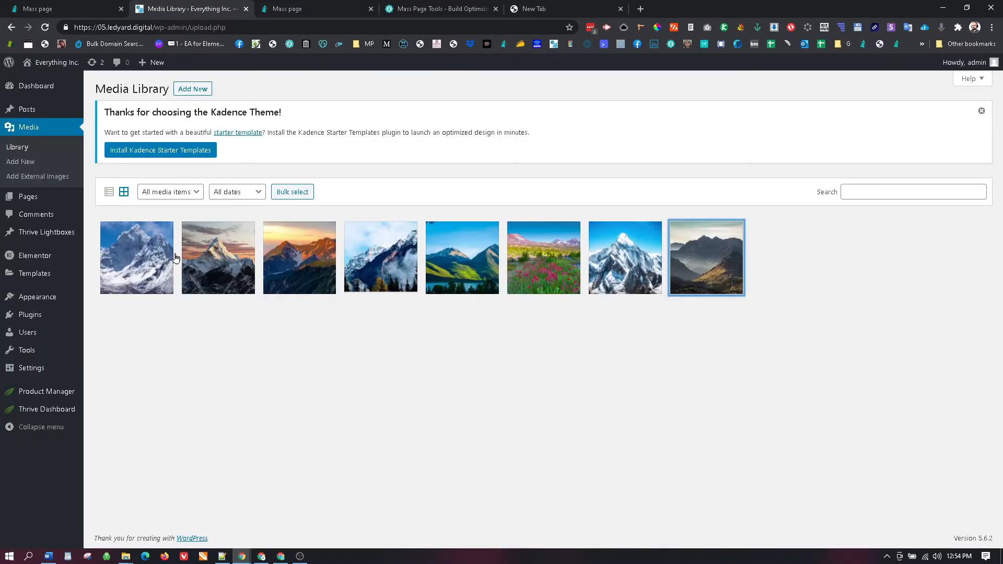
Step: Examine the file details, alternative text, title, caption and description of the first three mountain images in the media library
{"action": "left_click", "coordinate": [157, 257]}
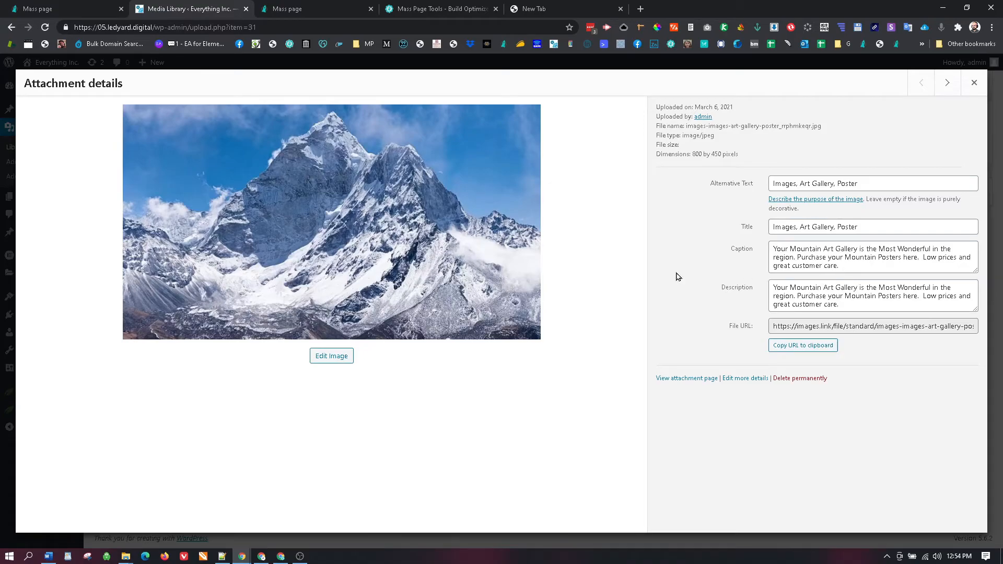
{"action": "left_click", "coordinate": [973, 83]}
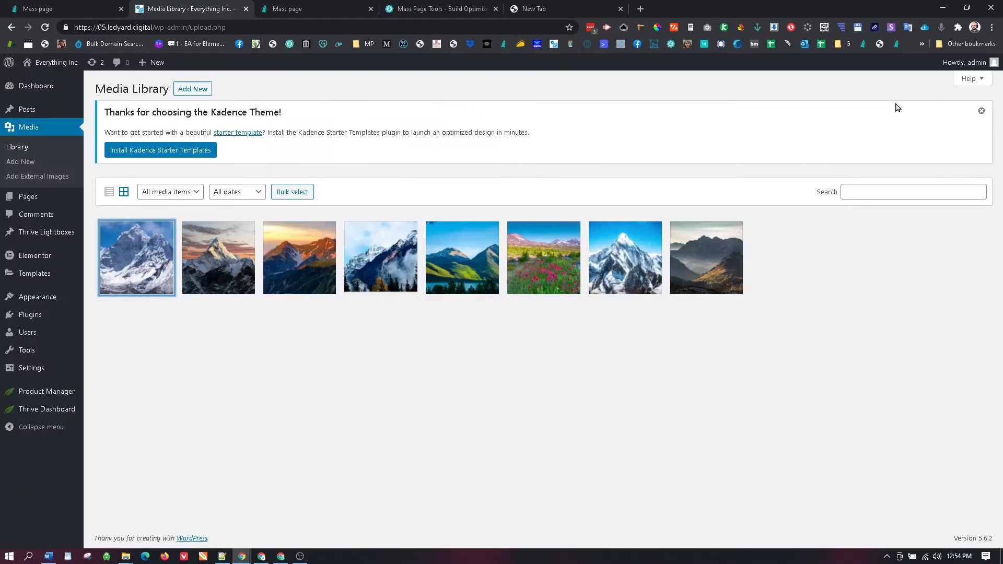
{"action": "left_click", "coordinate": [211, 239]}
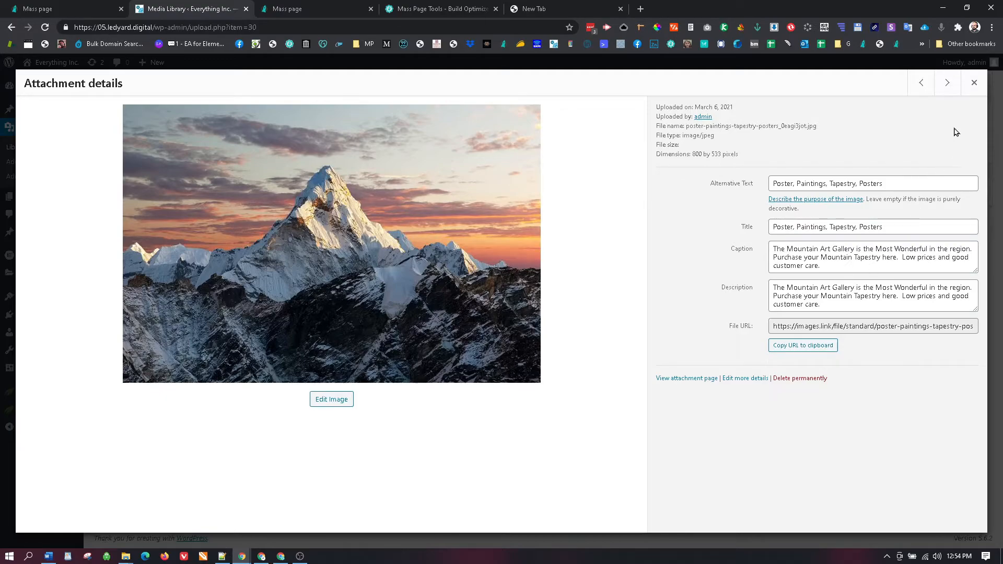
{"action": "left_click", "coordinate": [973, 83]}
{"action": "left_click", "coordinate": [337, 259]}
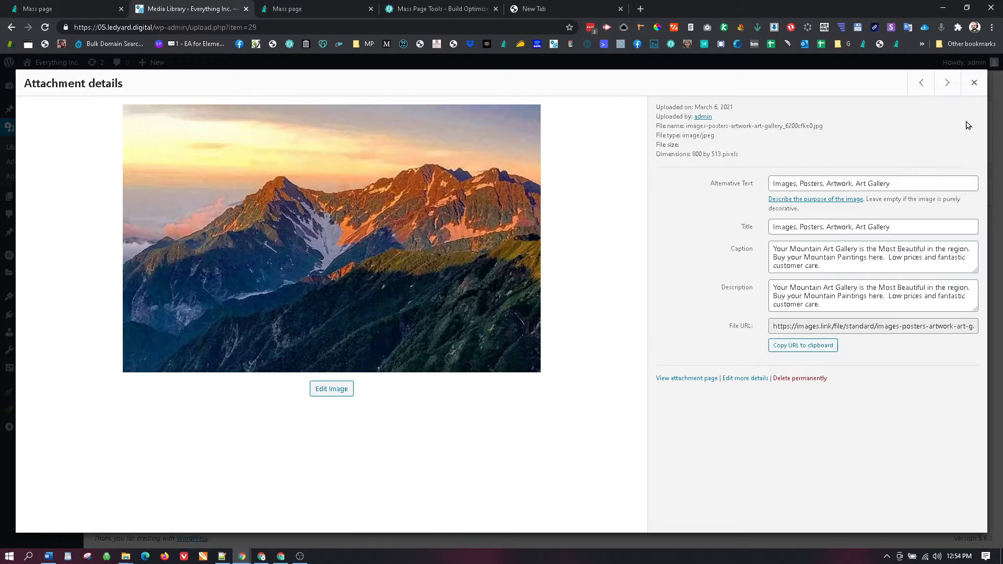
{"action": "left_click", "coordinate": [974, 82]}
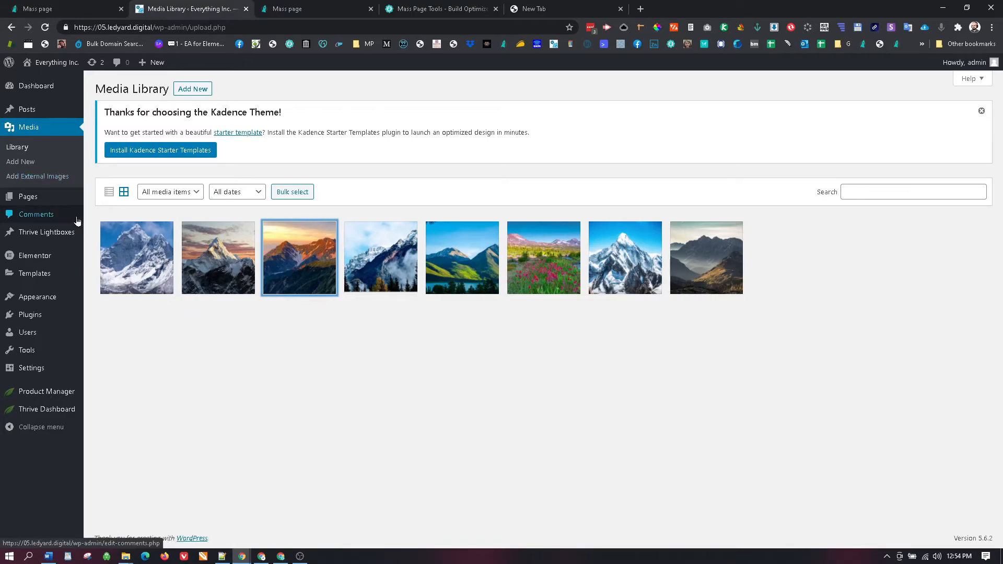
{"action": "left_click", "coordinate": [322, 276]}
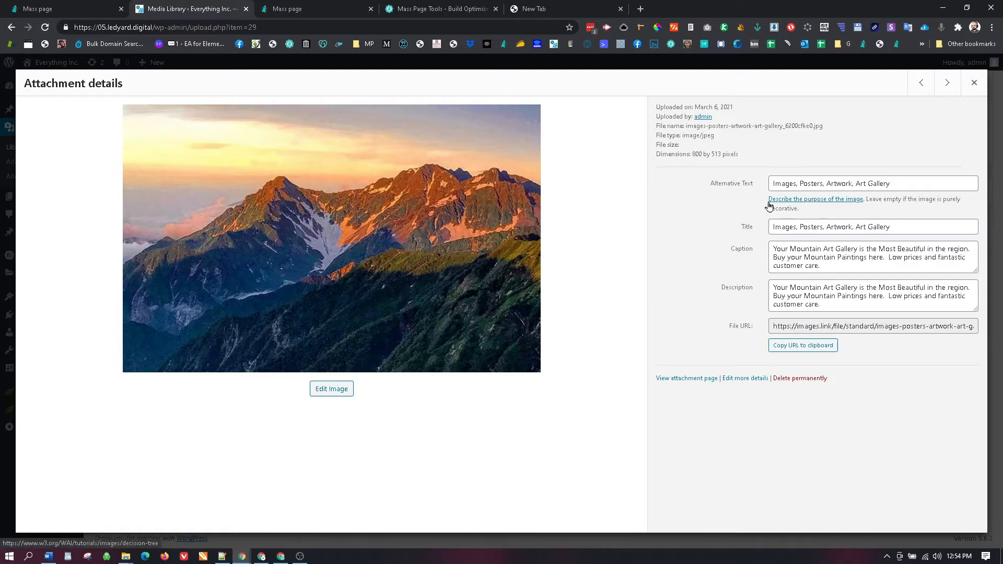
{"action": "left_click", "coordinate": [974, 83]}
{"action": "left_click", "coordinate": [160, 256]}
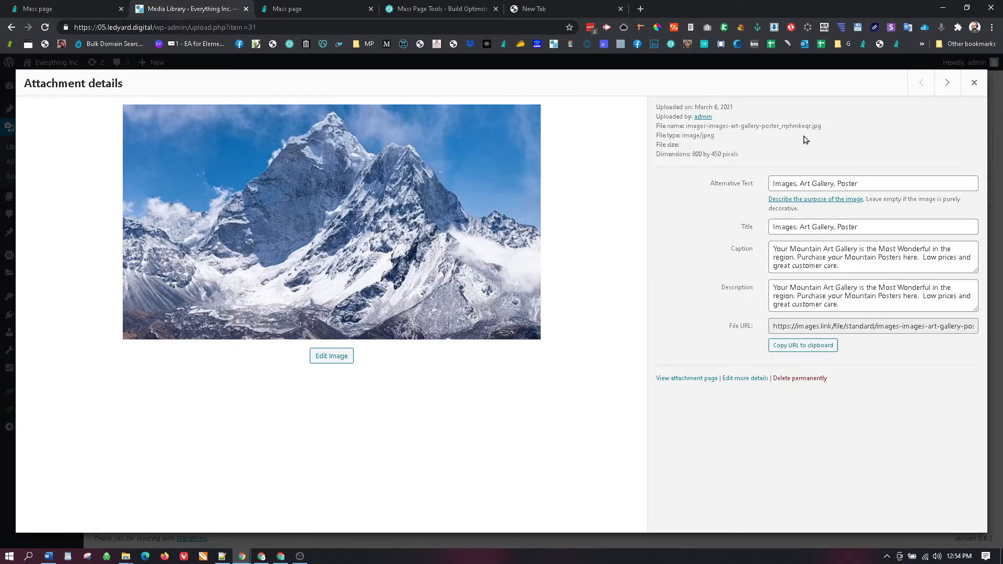
{"action": "left_click", "coordinate": [974, 83]}
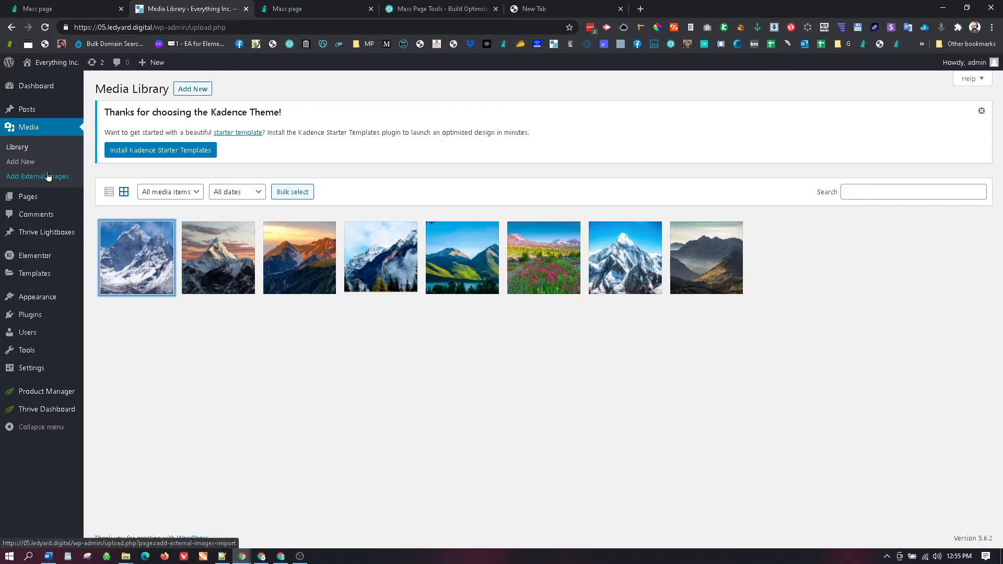
Step: Open the Beaver Builder Demo page in Beaver Builder and add a Photo module to its empty content area
{"action": "mouse_move", "coordinate": [46, 201]}
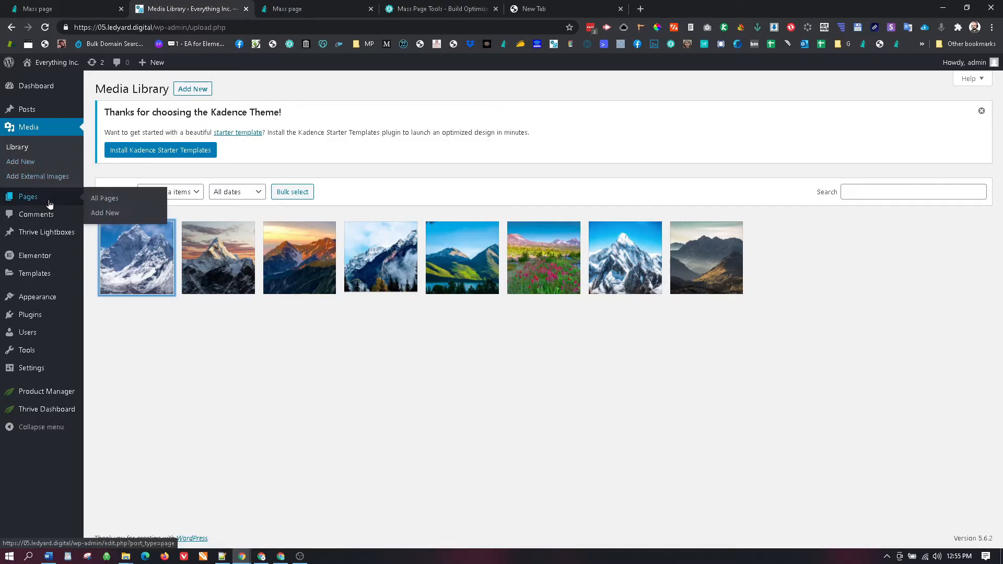
{"action": "left_click", "coordinate": [98, 199]}
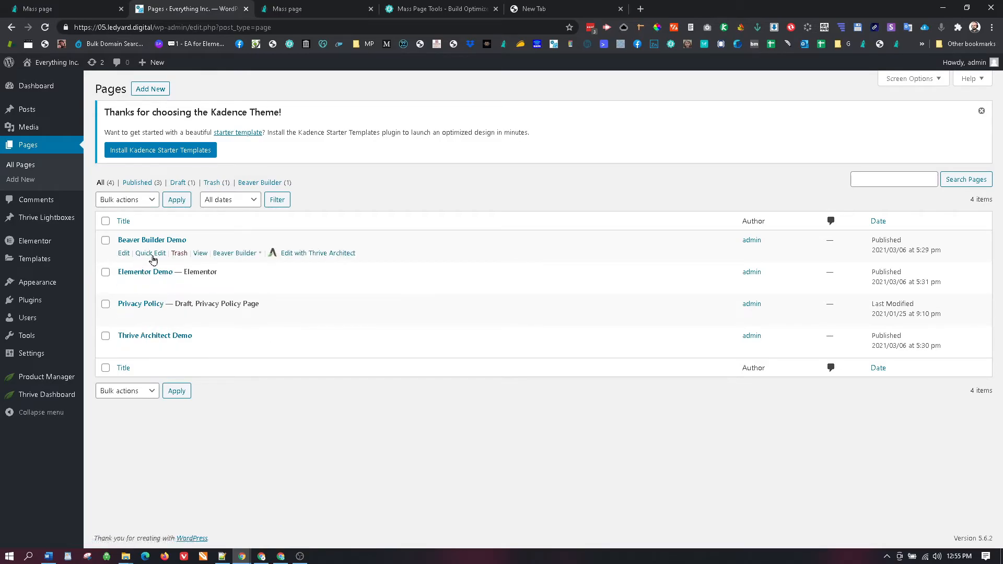
{"action": "left_click", "coordinate": [235, 254]}
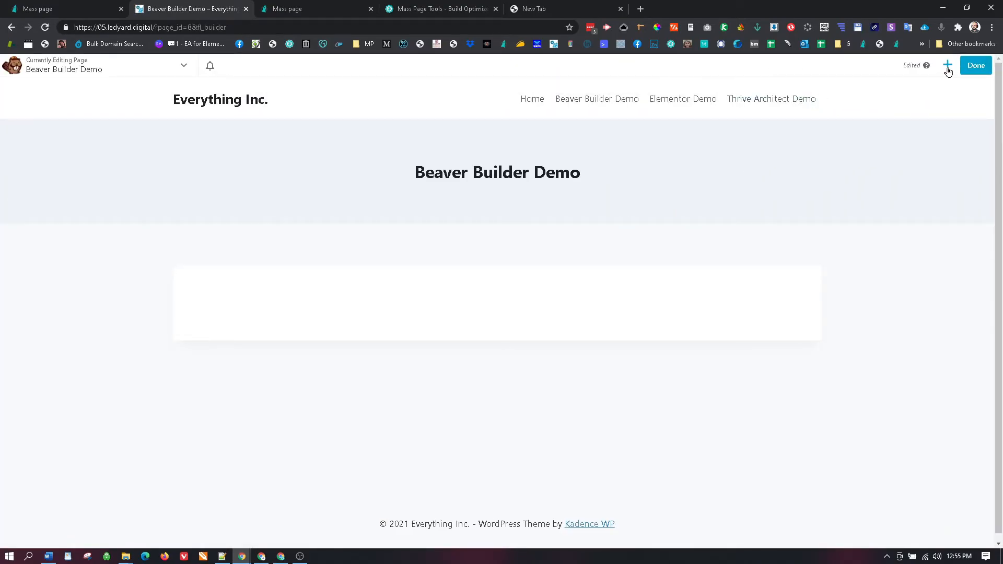
{"action": "left_click", "coordinate": [947, 65]}
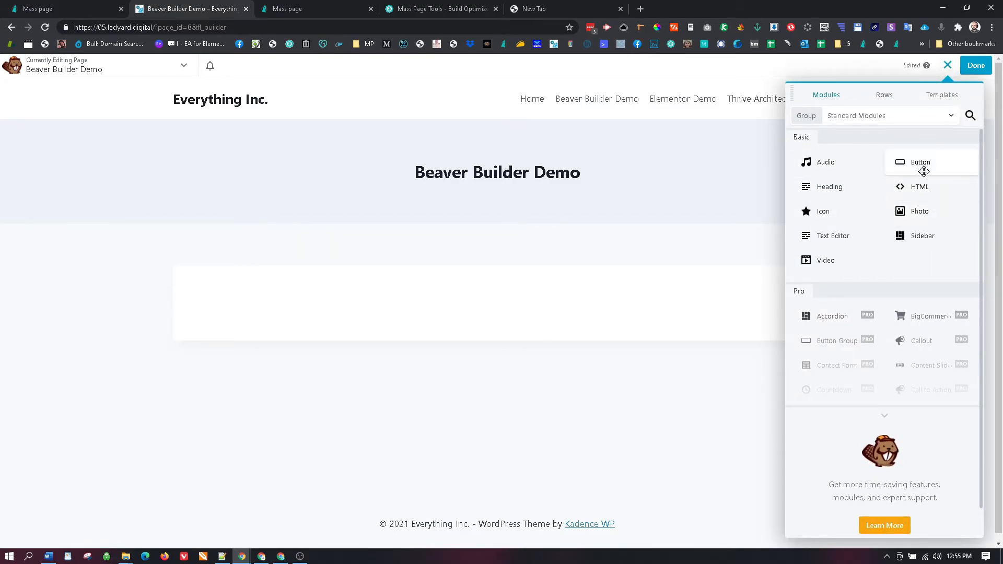
{"action": "left_click_drag", "start_coordinate": [909, 207], "coordinate": [454, 335]}
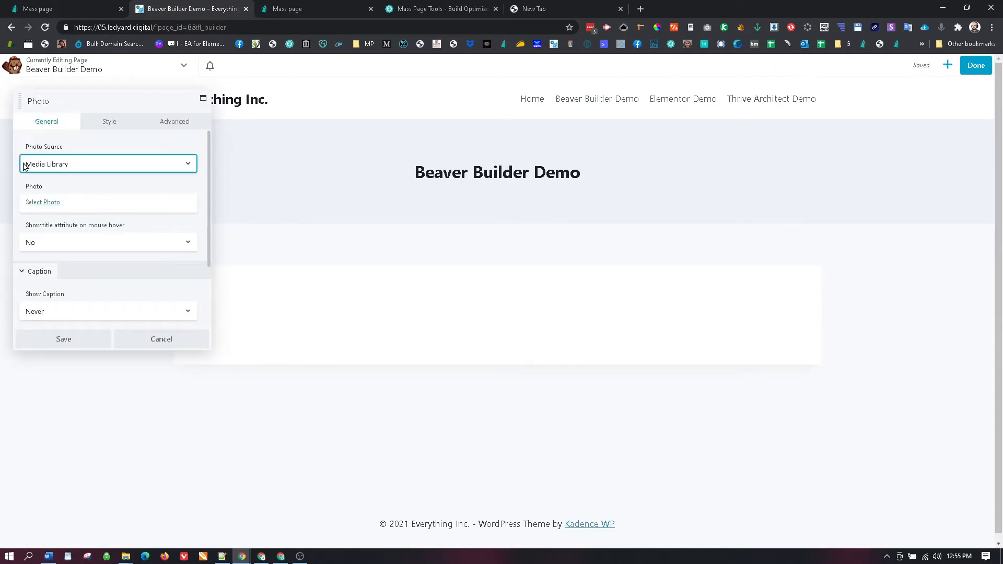
Step: Set the Photo module's picture to the orange sunset mountain image from the media library
{"action": "left_click", "coordinate": [38, 203]}
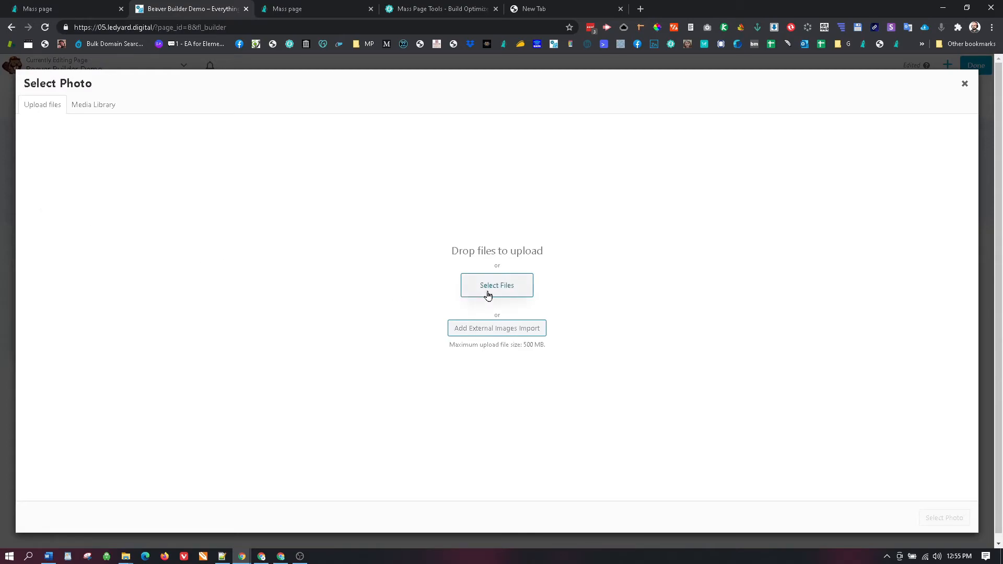
{"action": "left_click", "coordinate": [104, 107]}
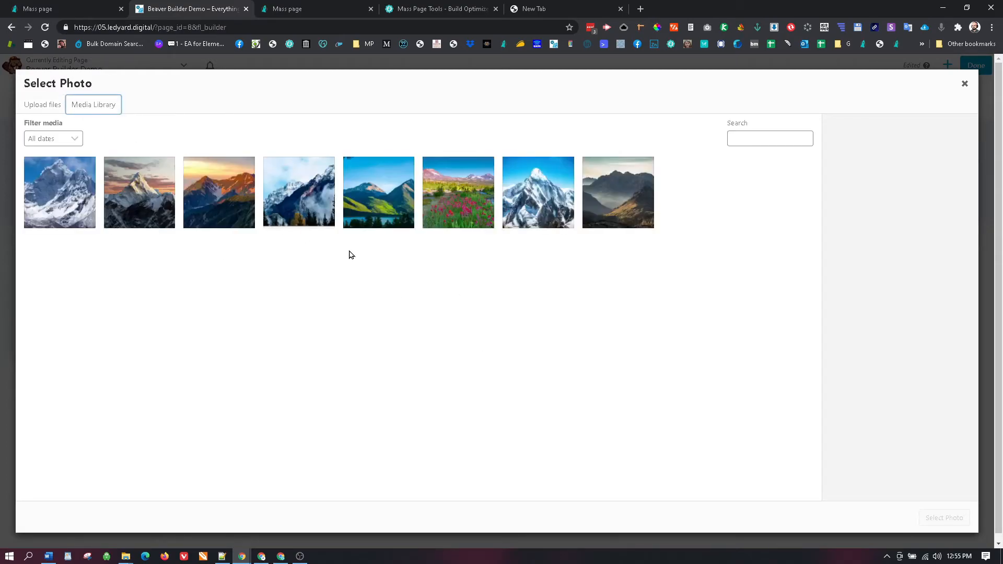
{"action": "left_click", "coordinate": [222, 210]}
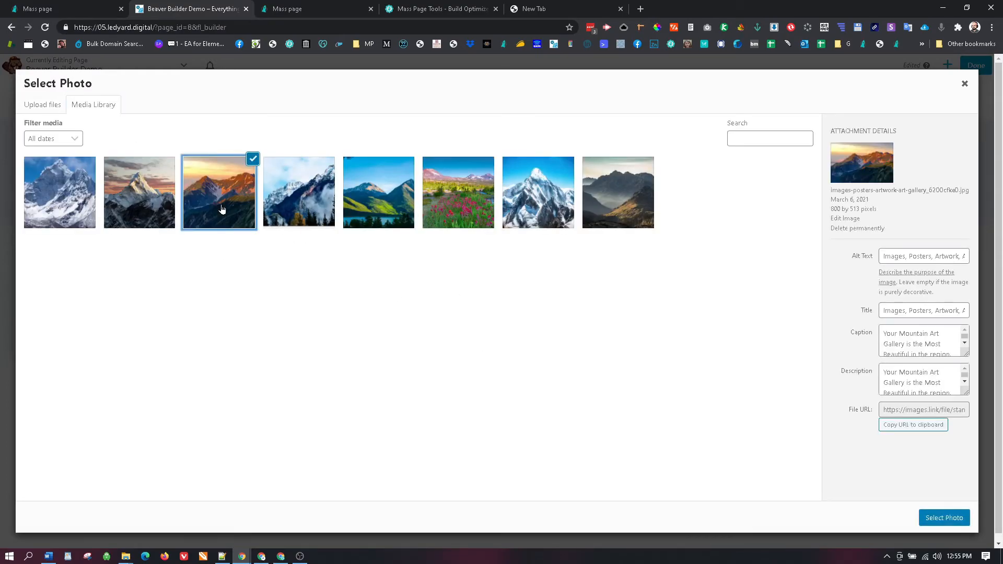
{"action": "left_click", "coordinate": [949, 518]}
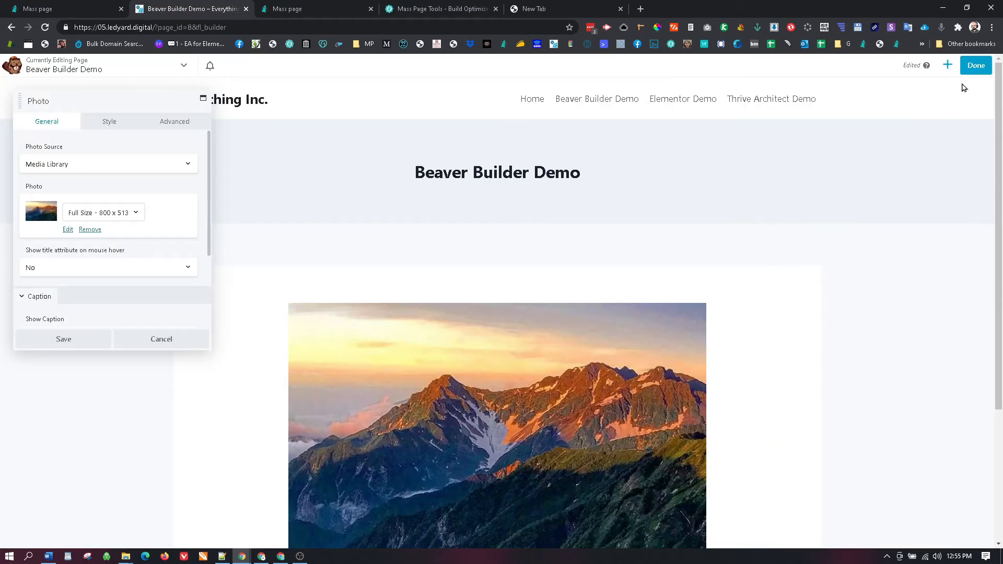
Step: Publish the Beaver Builder Demo page and review the mountain photo on the live page
{"action": "left_click", "coordinate": [974, 66]}
{"action": "left_click", "coordinate": [928, 66]}
{"action": "scroll", "coordinate": [597, 365], "scroll_direction": "down", "scroll_amount": 2}
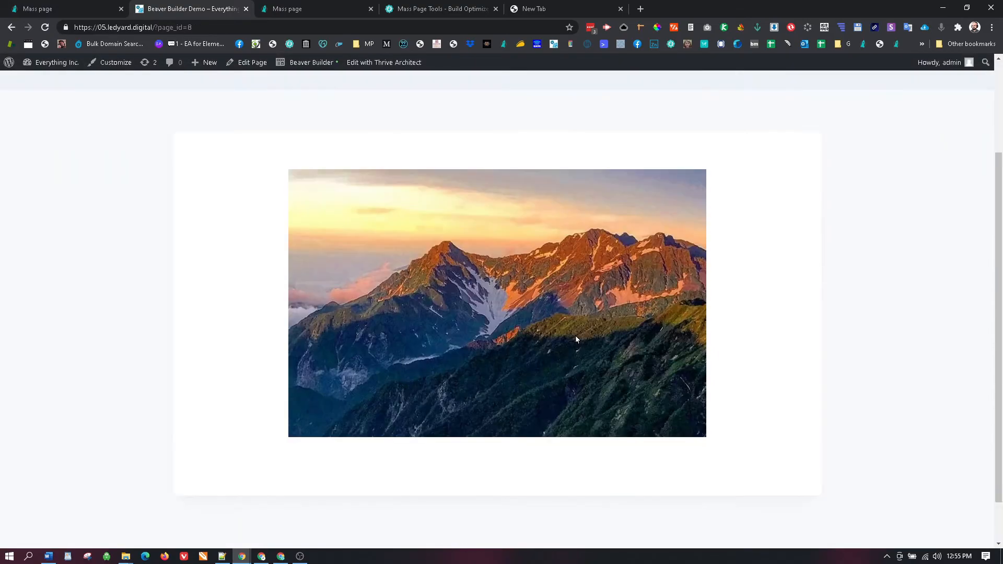
{"action": "scroll", "coordinate": [566, 321], "scroll_direction": "up", "scroll_amount": 2}
{"action": "scroll", "coordinate": [557, 306], "scroll_direction": "down", "scroll_amount": 3}
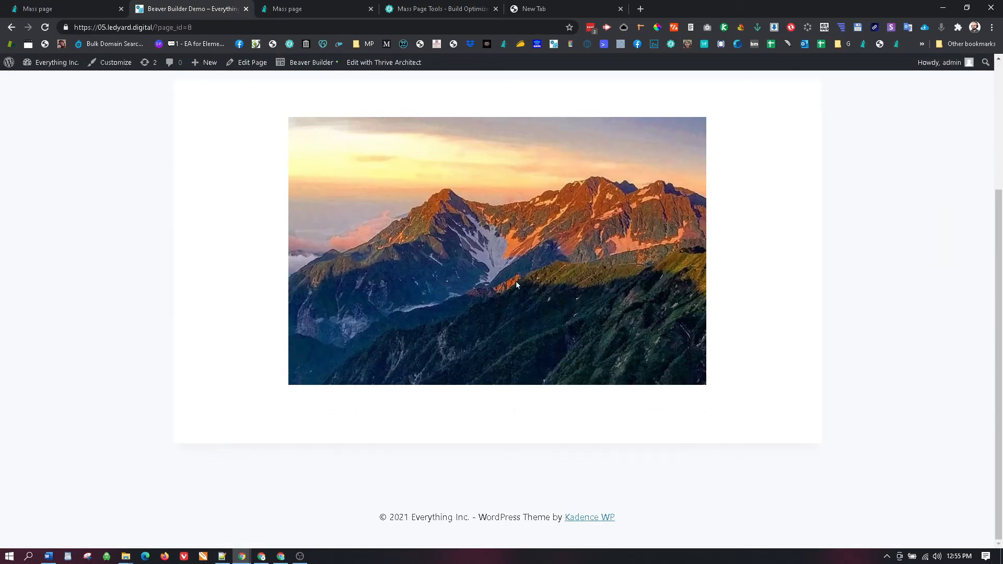
{"action": "scroll", "coordinate": [754, 255], "scroll_direction": "up", "scroll_amount": 3}
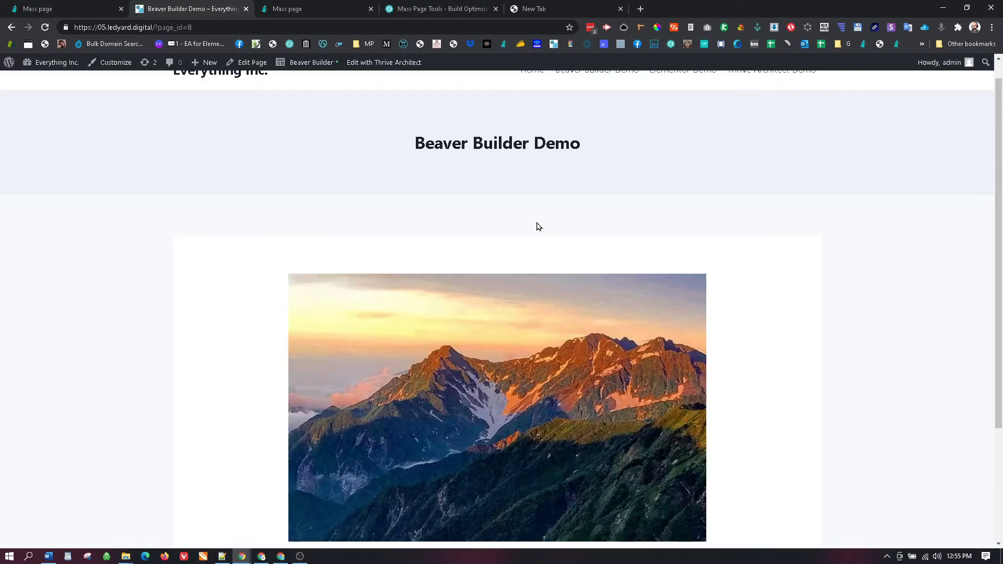
{"action": "scroll", "coordinate": [497, 312], "scroll_direction": "down", "scroll_amount": 2}
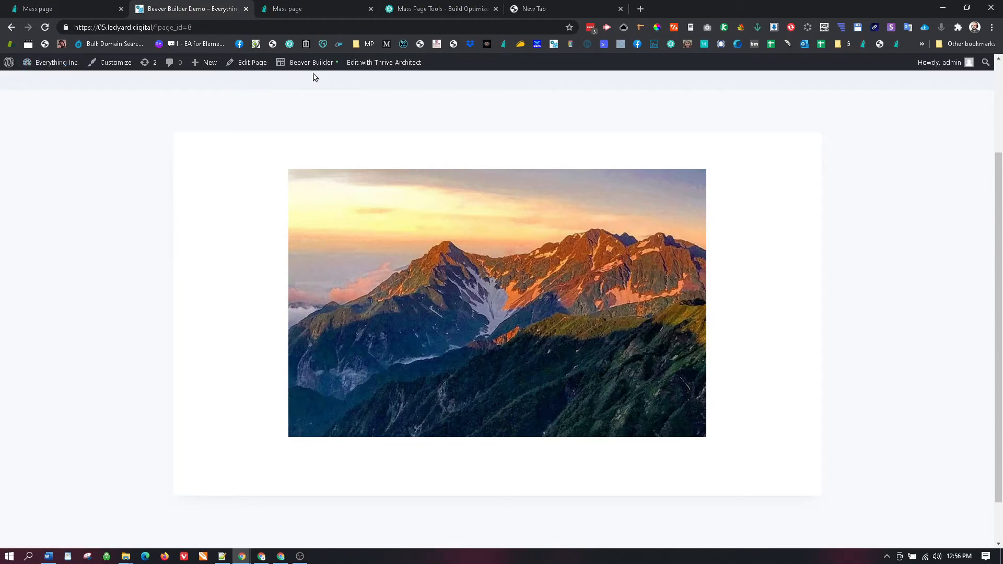
Step: Open the Elementor Demo page in Elementor from the WordPress page list and add an Image widget to the empty section
{"action": "left_click", "coordinate": [57, 65]}
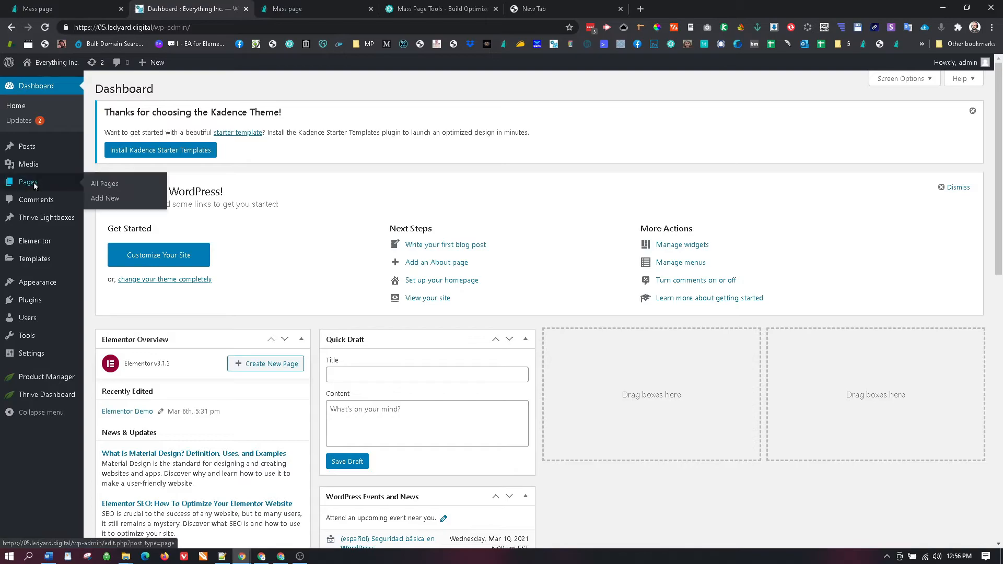
{"action": "left_click", "coordinate": [34, 184]}
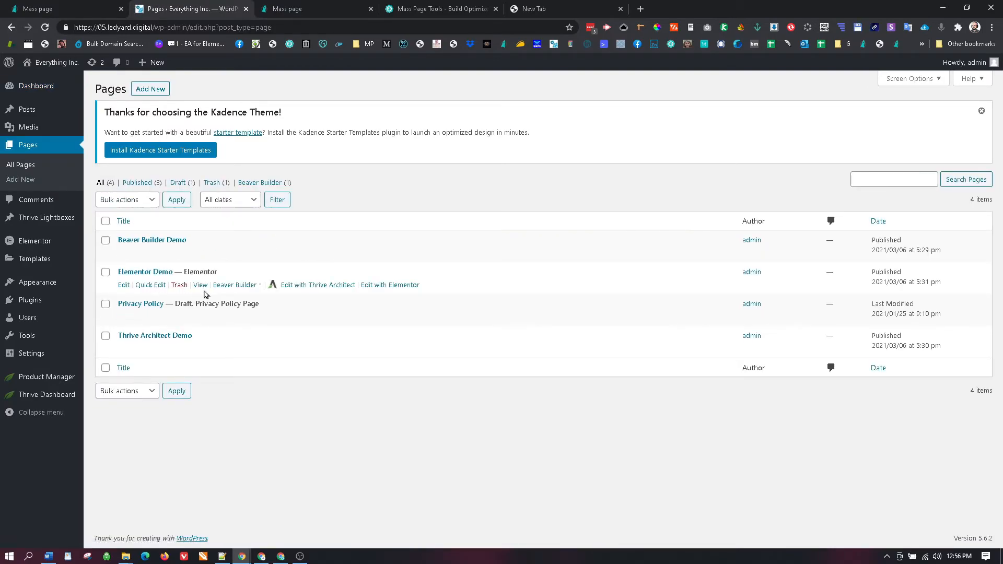
{"action": "left_click", "coordinate": [391, 288]}
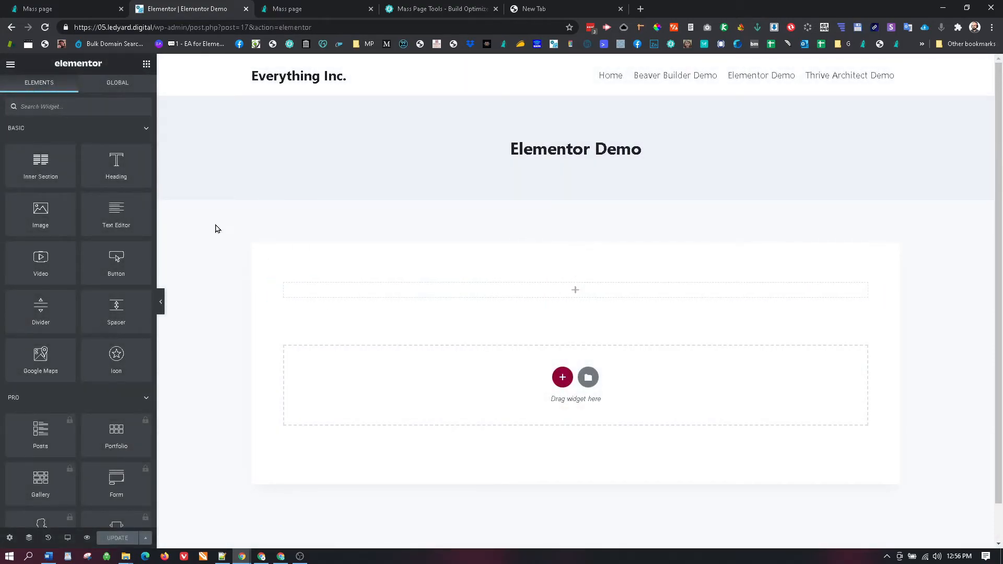
{"action": "left_click_drag", "start_coordinate": [56, 215], "coordinate": [559, 291]}
Step: Set the Image widget to the green mountain and lake picture from the media library and update the page
{"action": "left_click", "coordinate": [113, 191]}
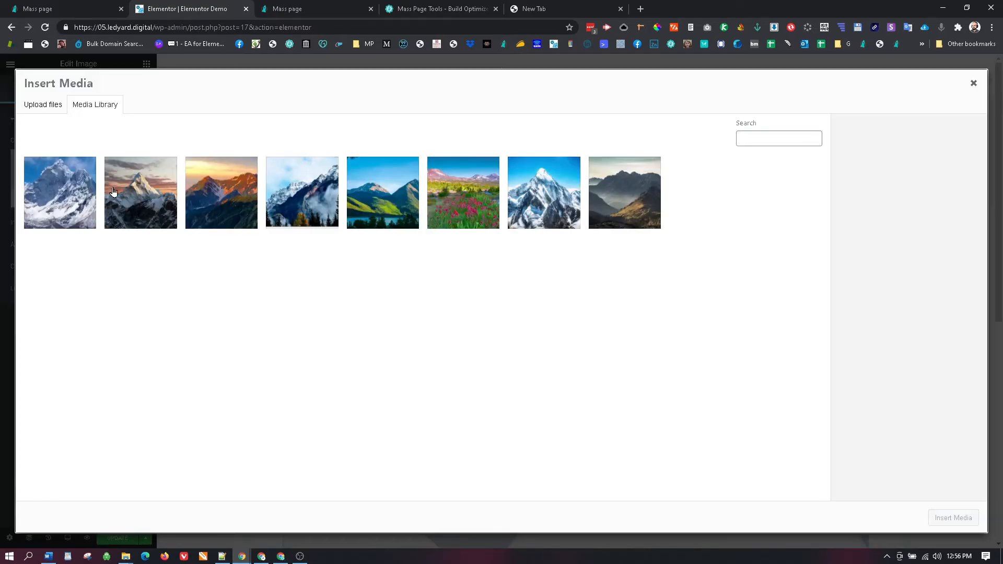
{"action": "left_click", "coordinate": [395, 204]}
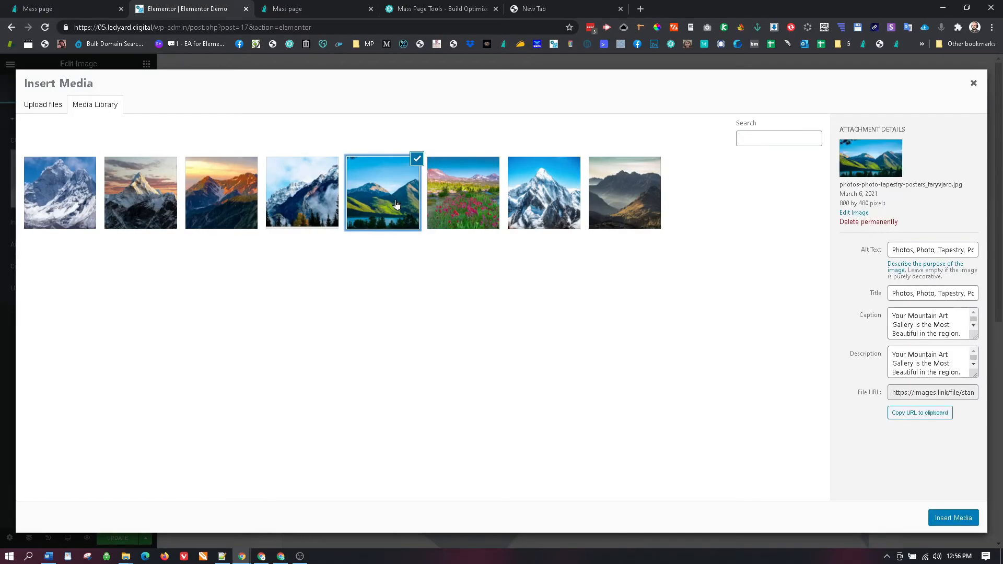
{"action": "left_click", "coordinate": [948, 518]}
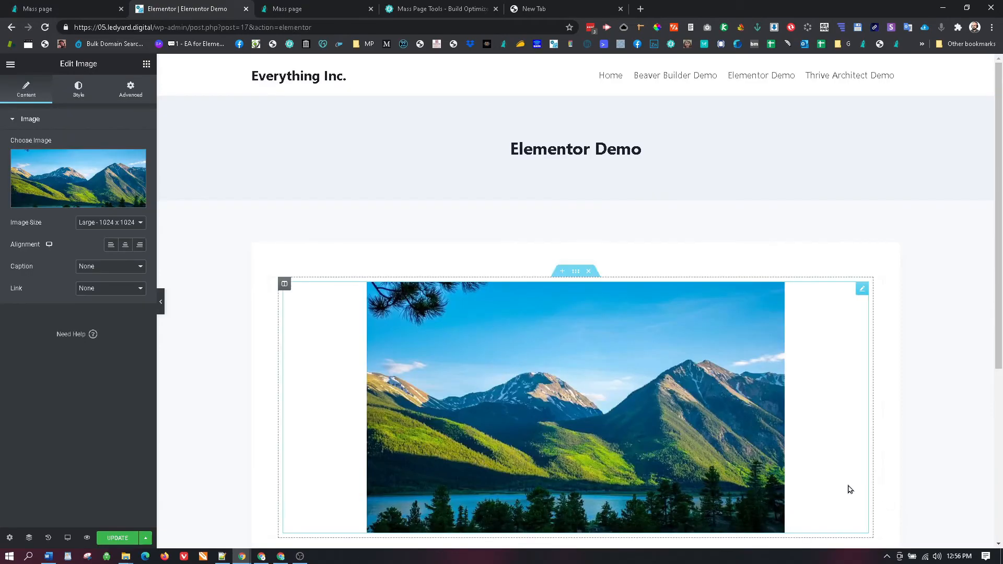
{"action": "scroll", "coordinate": [597, 358], "scroll_direction": "down", "scroll_amount": 3}
{"action": "left_click", "coordinate": [135, 539]}
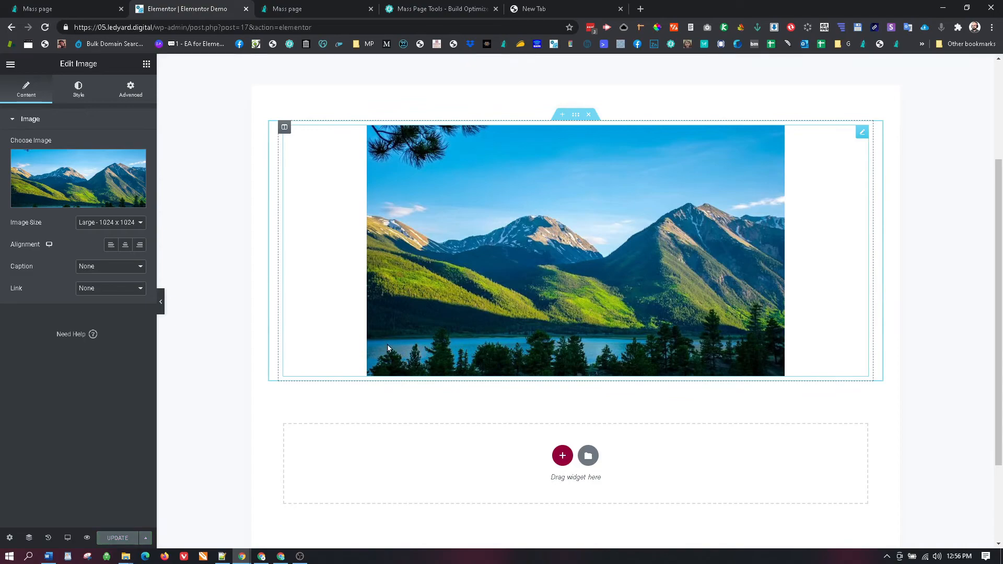
Step: Exit Elementor to the WordPress page list and open the Thrive Architect Demo page in Thrive Architect
{"action": "left_click", "coordinate": [10, 63]}
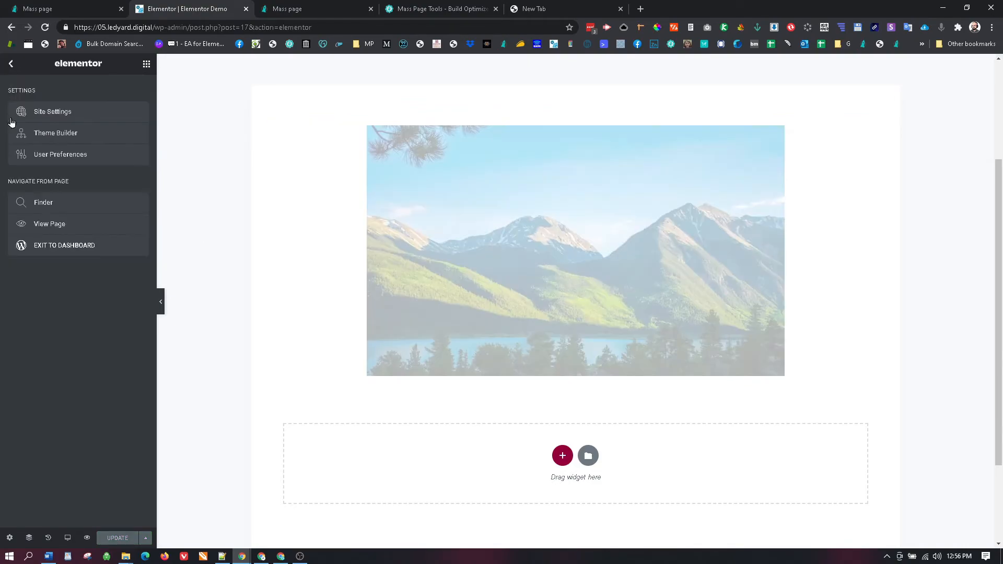
{"action": "left_click", "coordinate": [53, 248]}
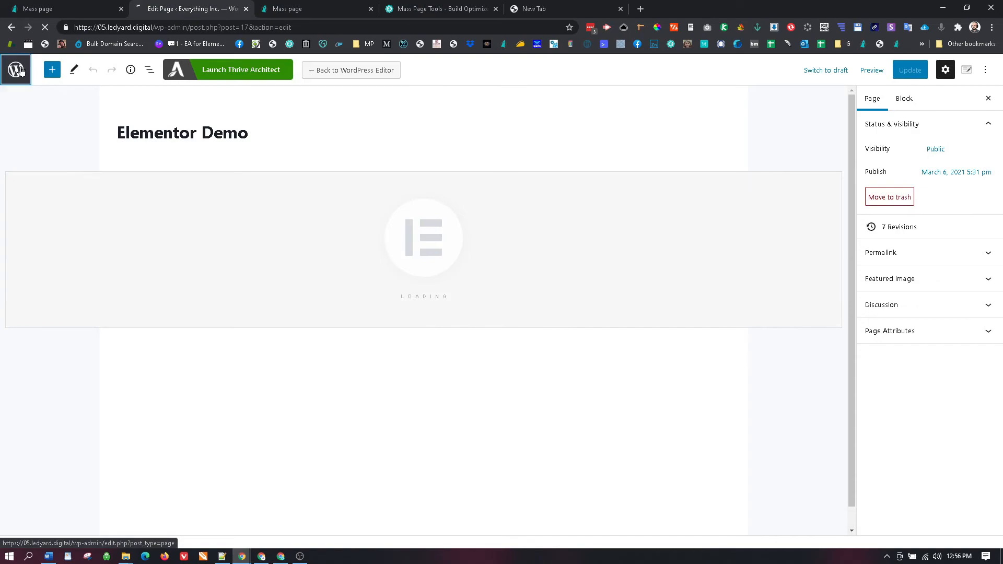
{"action": "left_click", "coordinate": [19, 71]}
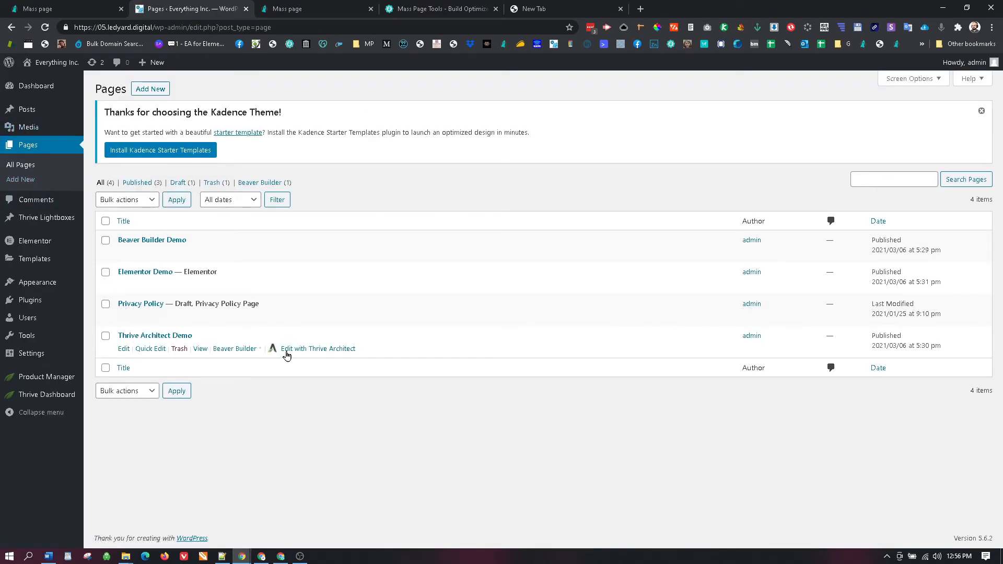
{"action": "left_click", "coordinate": [299, 349]}
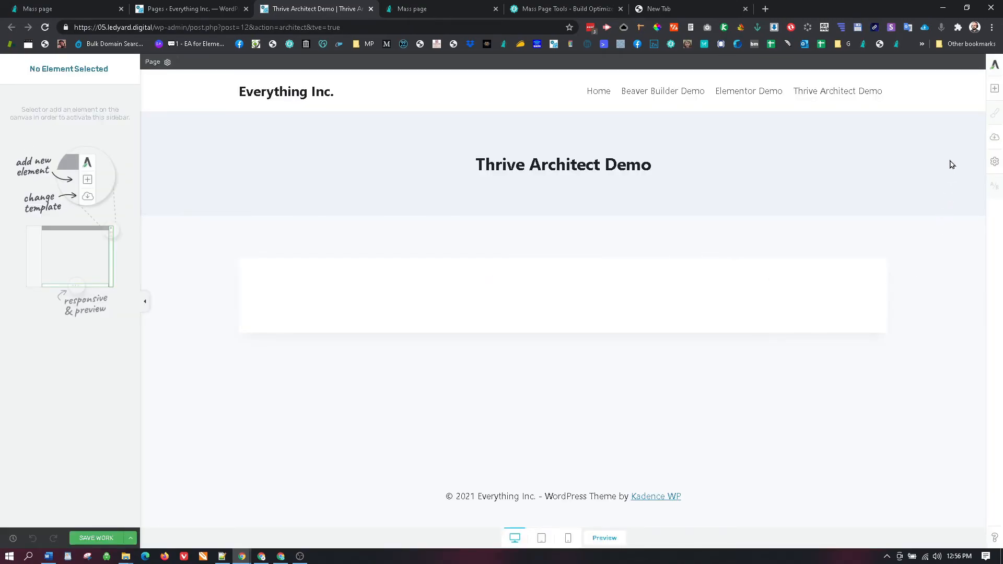
Step: Add an Image element to the page content and insert the snowy peak with blue sky from the media library at full size
{"action": "left_click", "coordinate": [994, 88]}
{"action": "left_click_drag", "start_coordinate": [951, 160], "coordinate": [501, 284]}
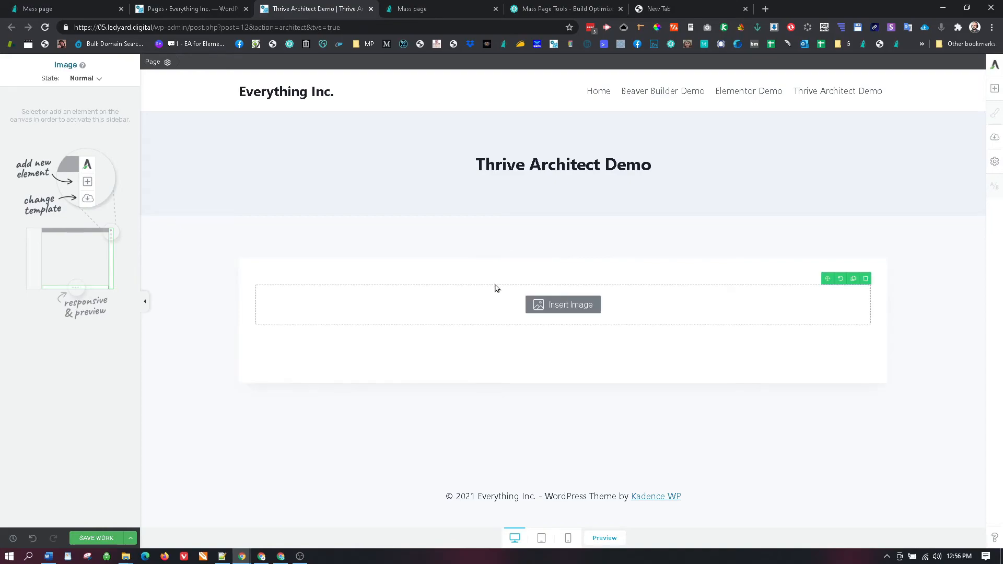
{"action": "left_click", "coordinate": [647, 209]}
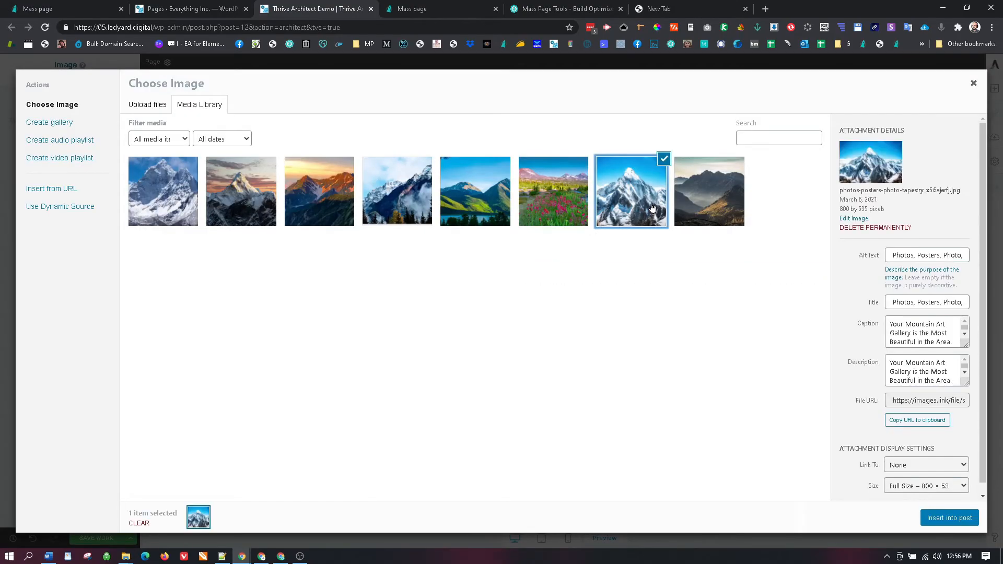
{"action": "left_click", "coordinate": [928, 518]}
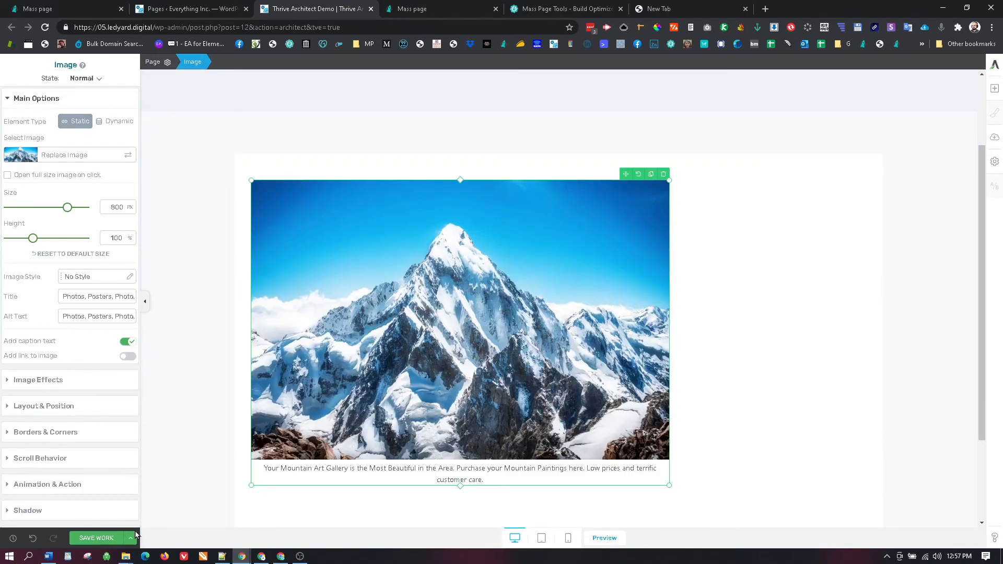
Step: Save the Thrive Architect Demo page, exit to the post editor and return to the WordPress list of all pages
{"action": "left_click", "coordinate": [107, 538]}
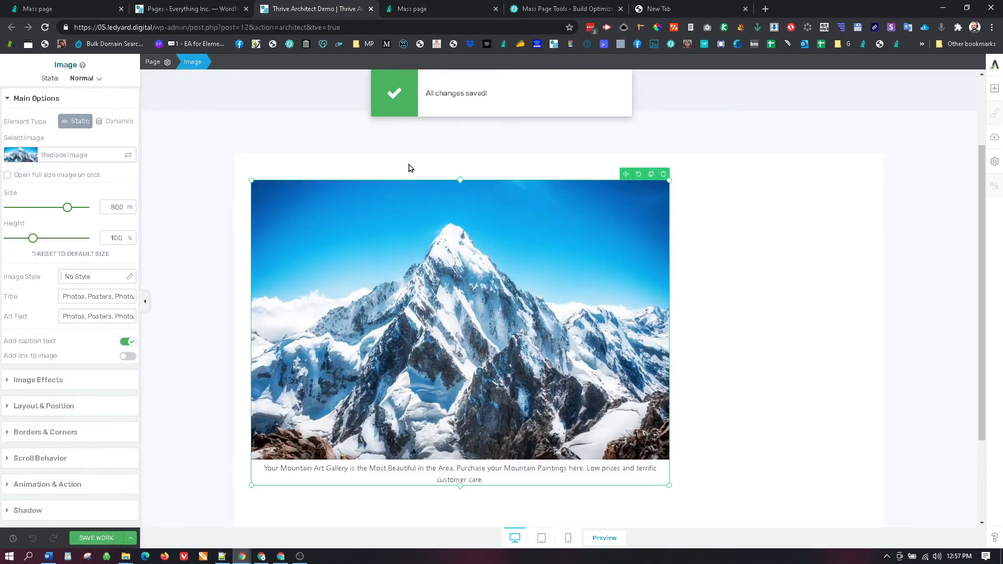
{"action": "left_click", "coordinate": [264, 150]}
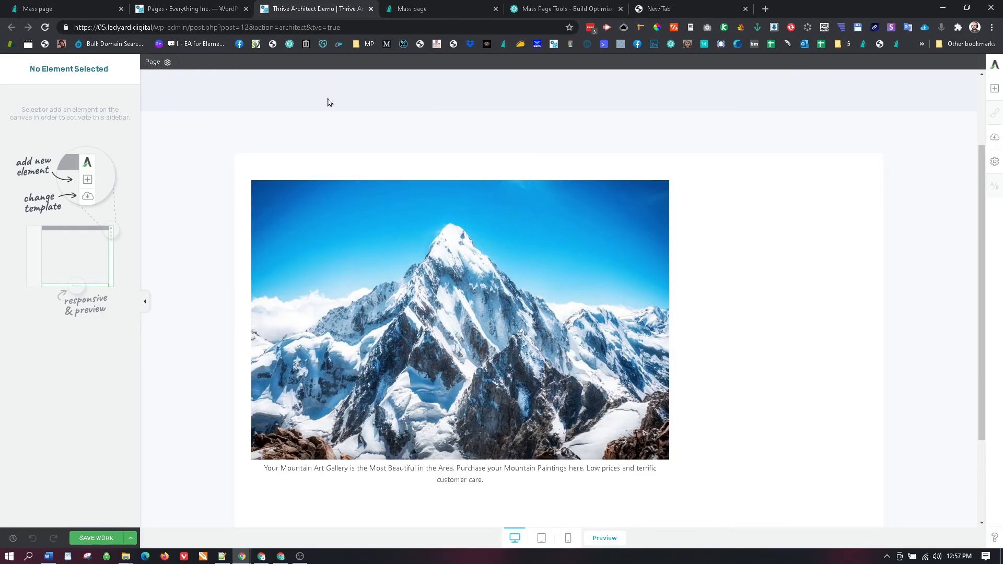
{"action": "left_click", "coordinate": [130, 539]}
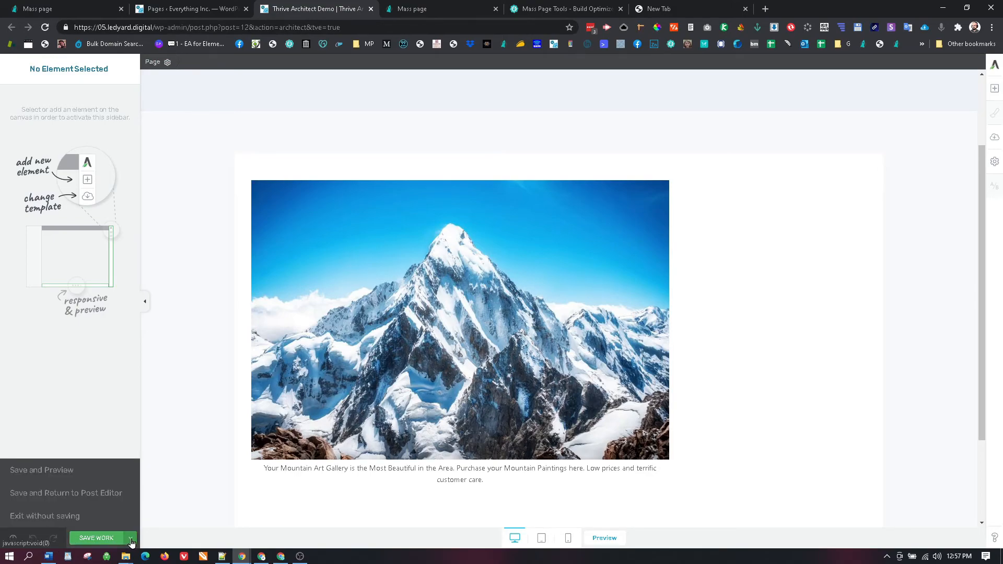
{"action": "left_click", "coordinate": [76, 498]}
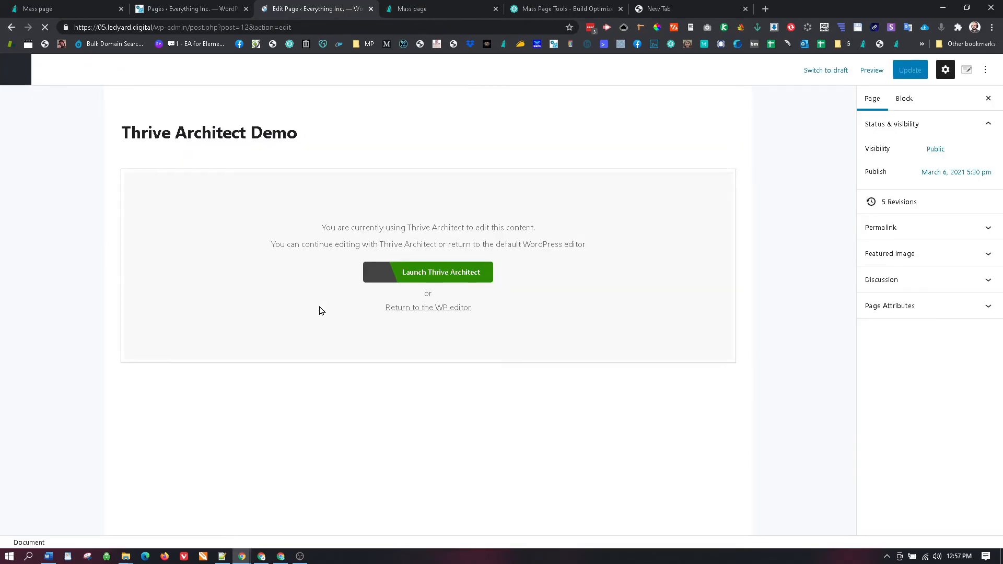
{"action": "left_click", "coordinate": [15, 69]}
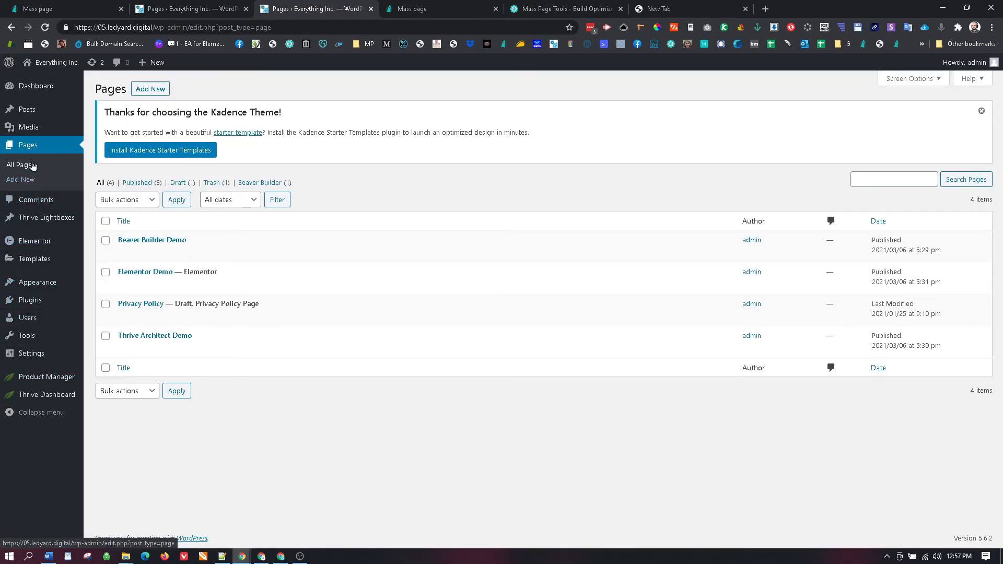
{"action": "left_click", "coordinate": [31, 166]}
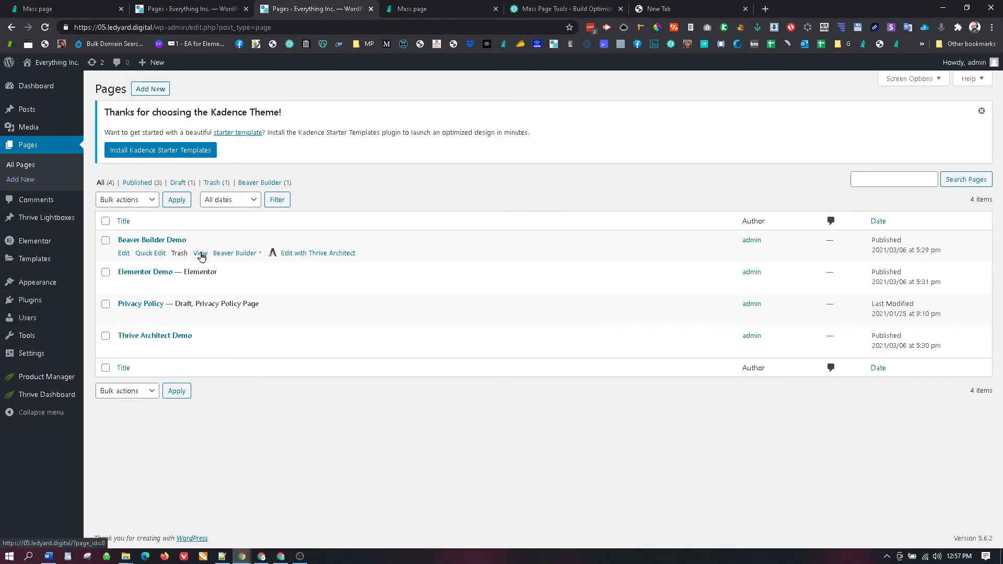
Step: Open the live views of the Beaver Builder Demo, Elementor Demo and Thrive Architect Demo pages in separate new tabs
{"action": "middle_click", "coordinate": [202, 255]}
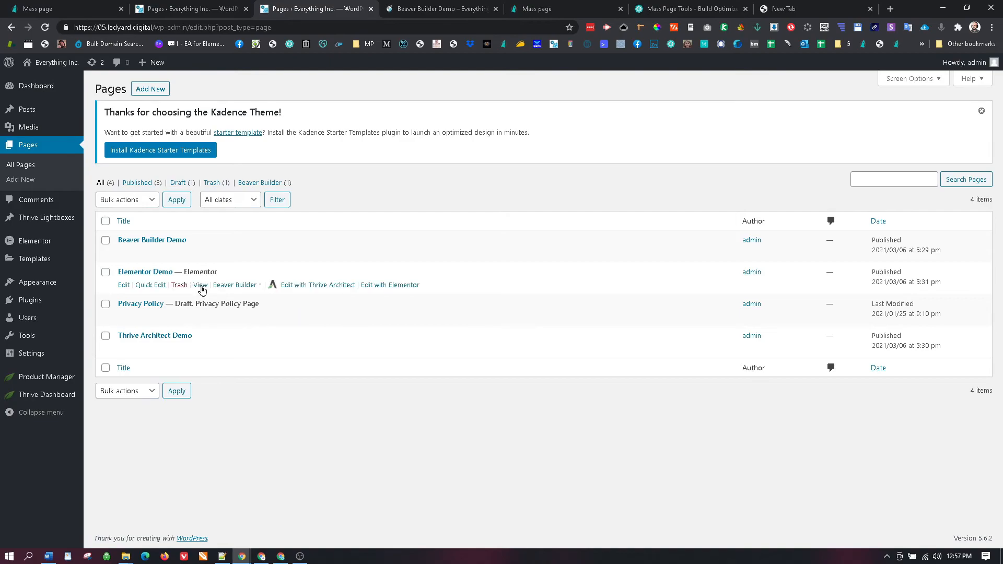
{"action": "middle_click", "coordinate": [201, 285]}
{"action": "middle_click", "coordinate": [202, 337]}
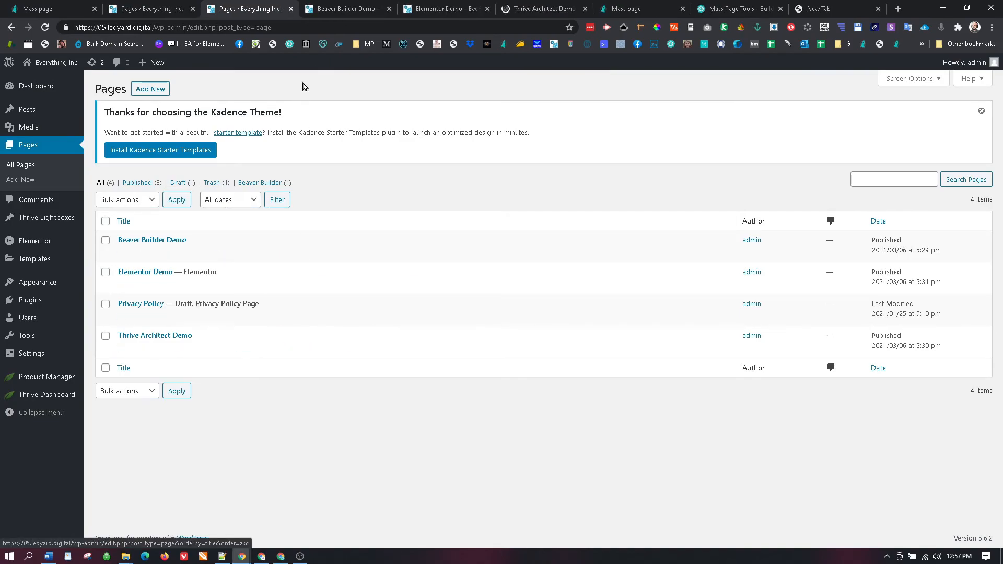
Step: Copy the image address of the sunset mountain picture on the live Beaver Builder Demo page
{"action": "left_click", "coordinate": [339, 14]}
{"action": "scroll", "coordinate": [491, 282], "scroll_direction": "down", "scroll_amount": 4}
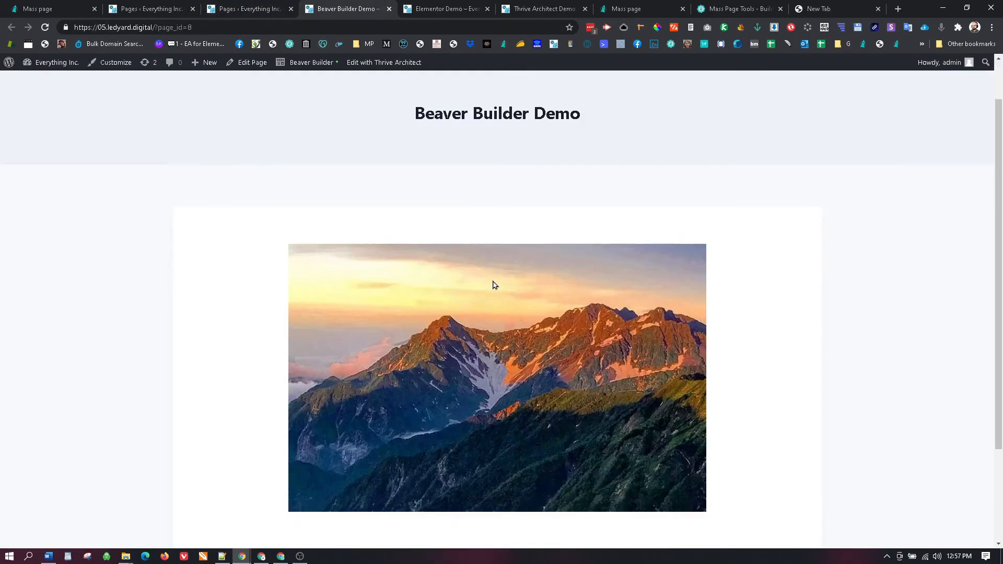
{"action": "scroll", "coordinate": [488, 277], "scroll_direction": "up", "scroll_amount": 1}
{"action": "right_click", "coordinate": [485, 267]}
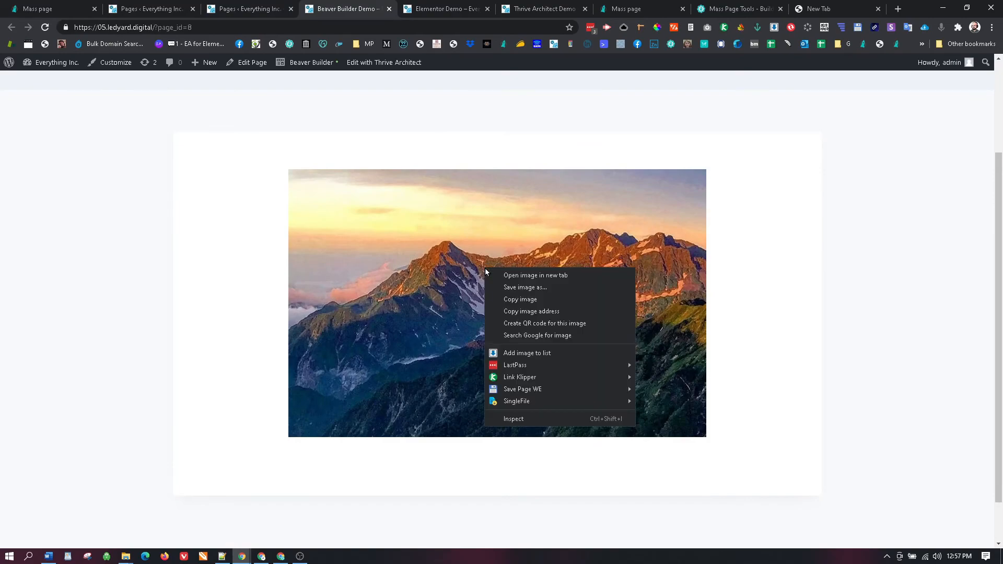
{"action": "left_click", "coordinate": [505, 313]}
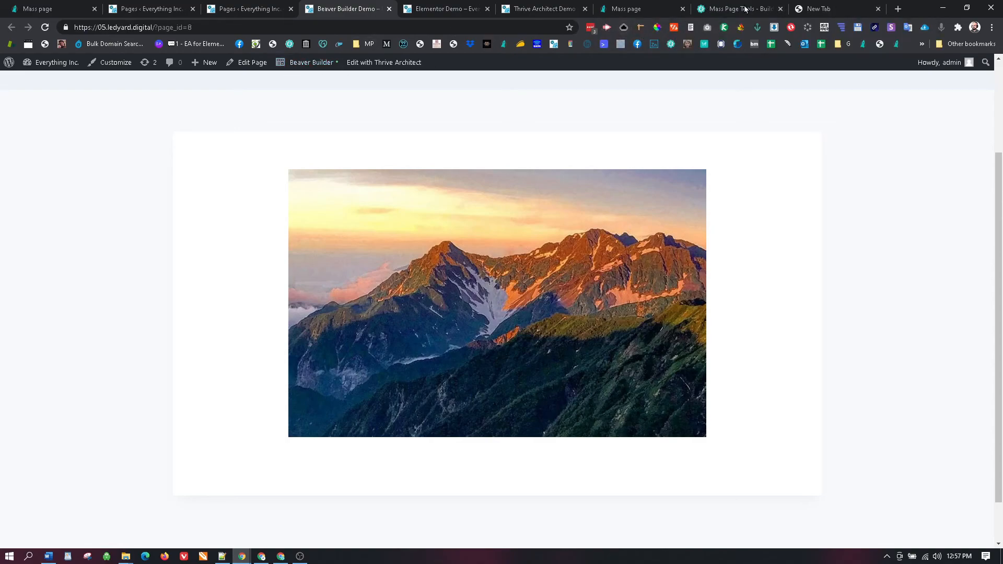
Step: Look up the sunset mountain image's embedded metadata from its copied URL with the Get IPTC Photo Metadata site
{"action": "left_click", "coordinate": [807, 8]}
{"action": "left_click", "coordinate": [45, 44]}
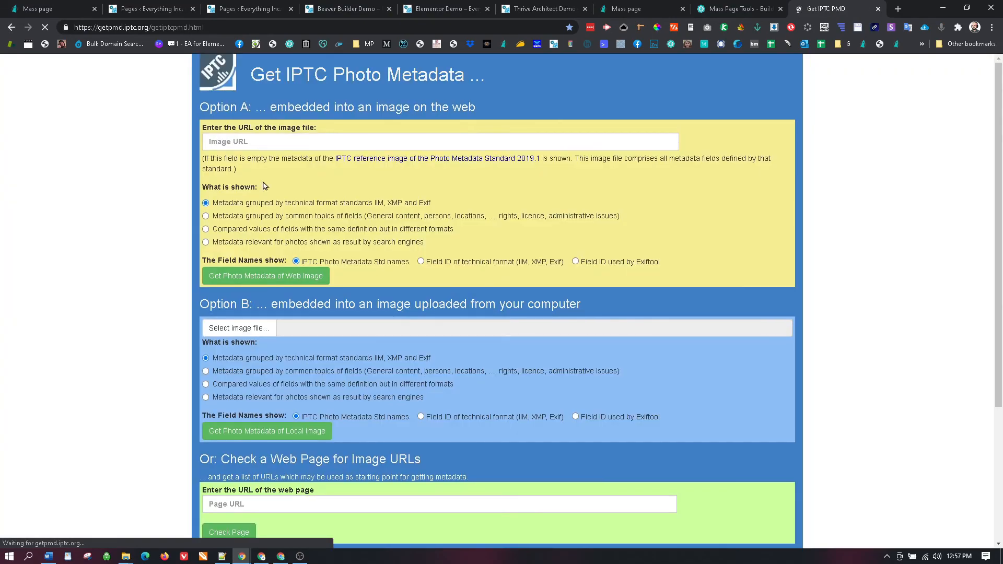
{"action": "left_click", "coordinate": [269, 144]}
{"action": "key", "text": "ctrl+v"}
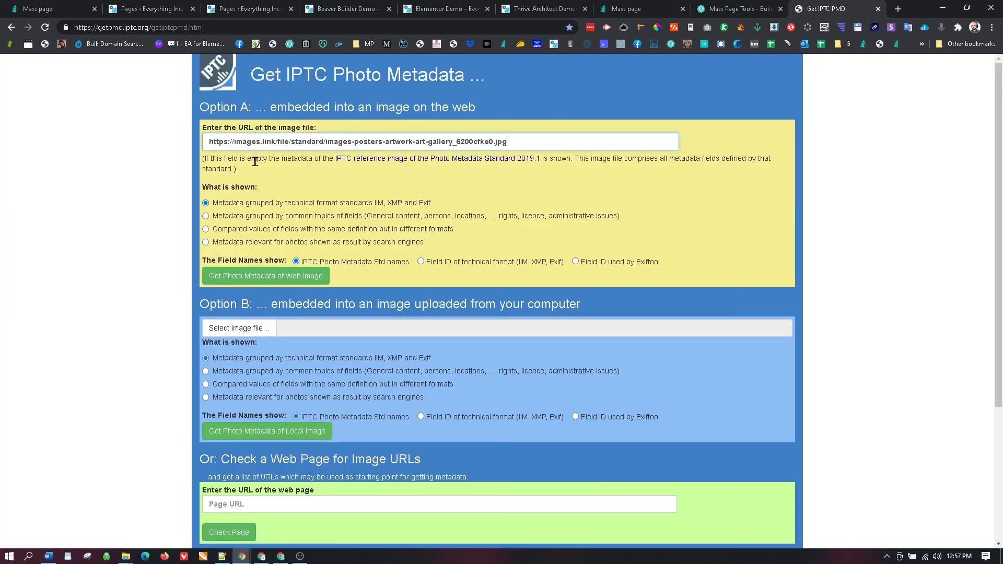
{"action": "left_click", "coordinate": [256, 276]}
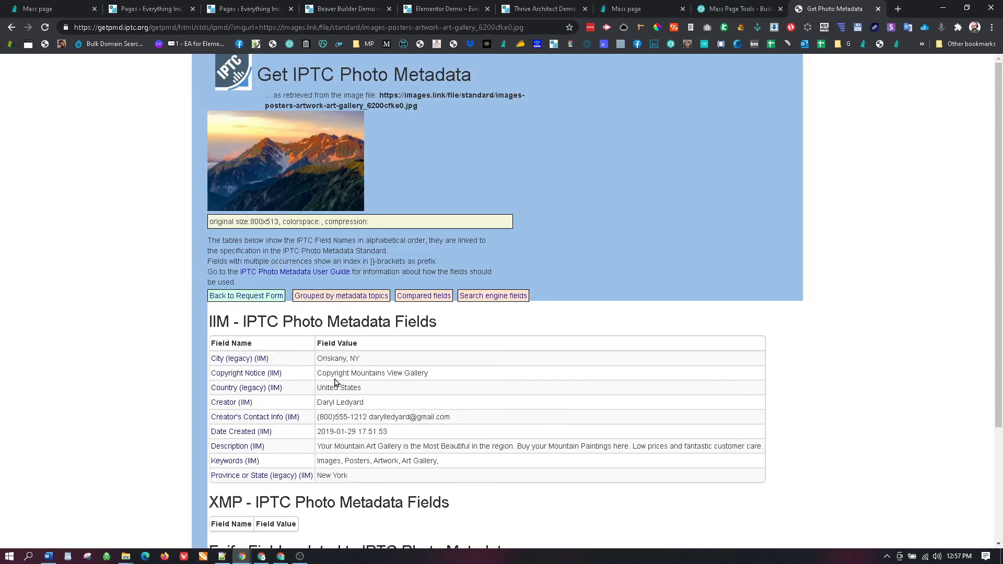
{"action": "scroll", "coordinate": [320, 407], "scroll_direction": "down", "scroll_amount": 1}
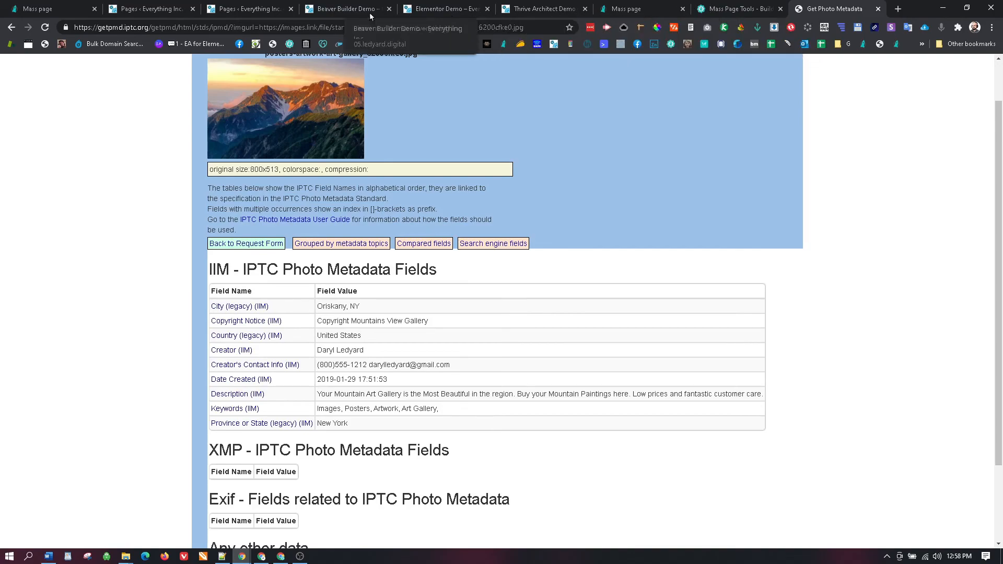
Step: Copy the image address of the green mountain and lake picture on the live Elementor Demo page
{"action": "left_click", "coordinate": [442, 8]}
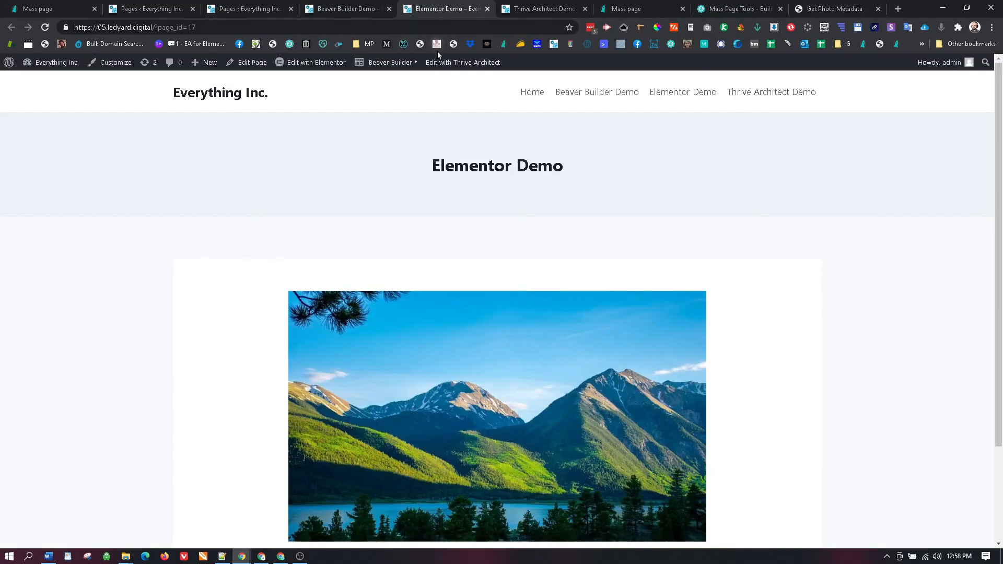
{"action": "right_click", "coordinate": [400, 392]}
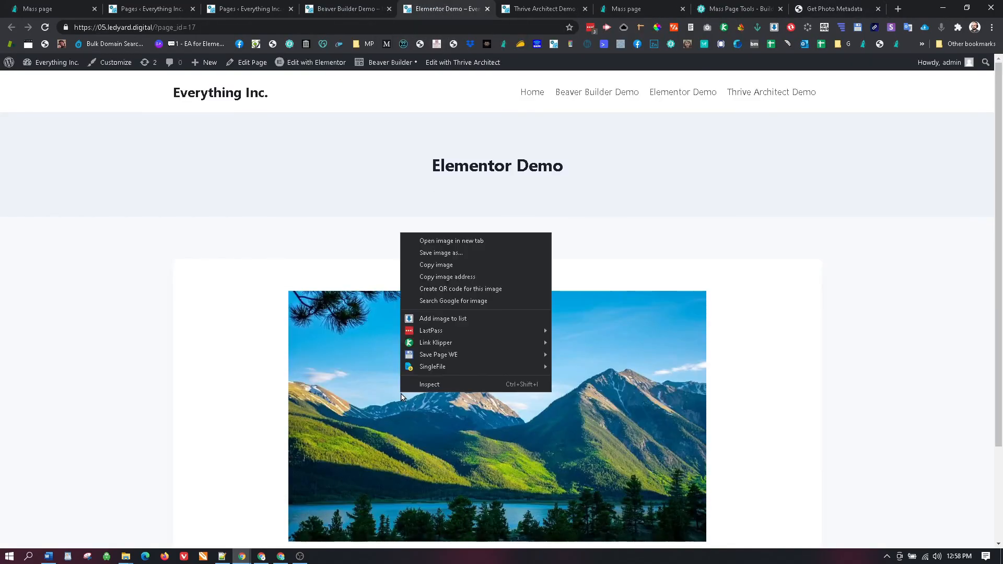
{"action": "left_click", "coordinate": [437, 276]}
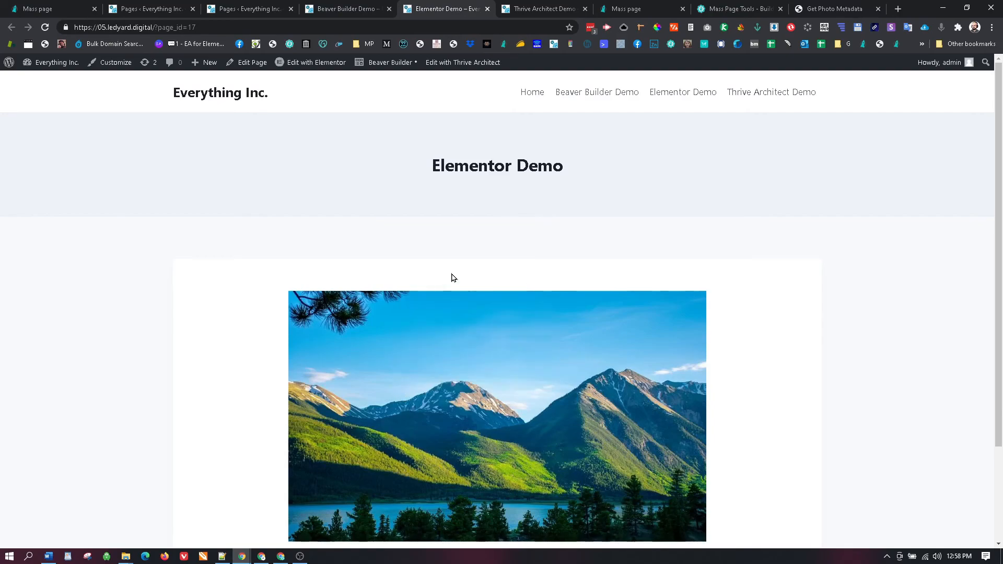
Step: Reopen the Get IPTC Photo Metadata request form and retrieve the green mountain and lake image's metadata from its copied URL
{"action": "left_click", "coordinate": [813, 8]}
{"action": "scroll", "coordinate": [442, 233], "scroll_direction": "up", "scroll_amount": 1}
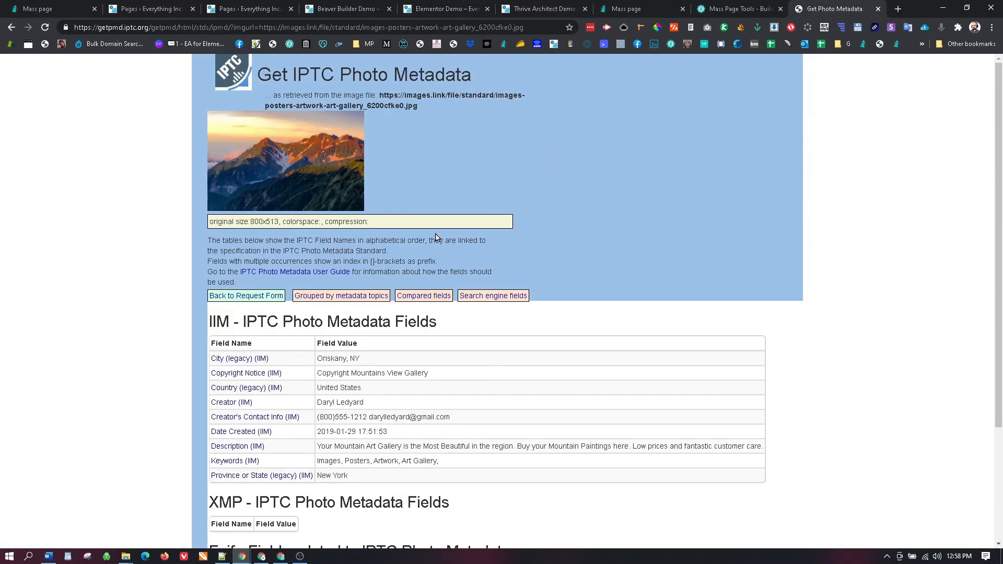
{"action": "left_click", "coordinate": [46, 44]}
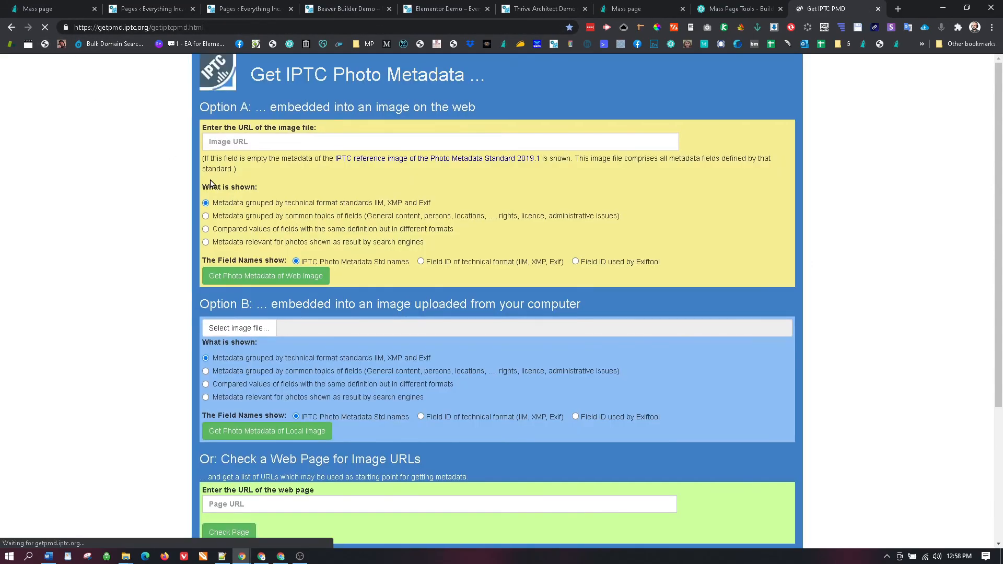
{"action": "left_click", "coordinate": [276, 140]}
{"action": "key", "text": "ctrl+v"}
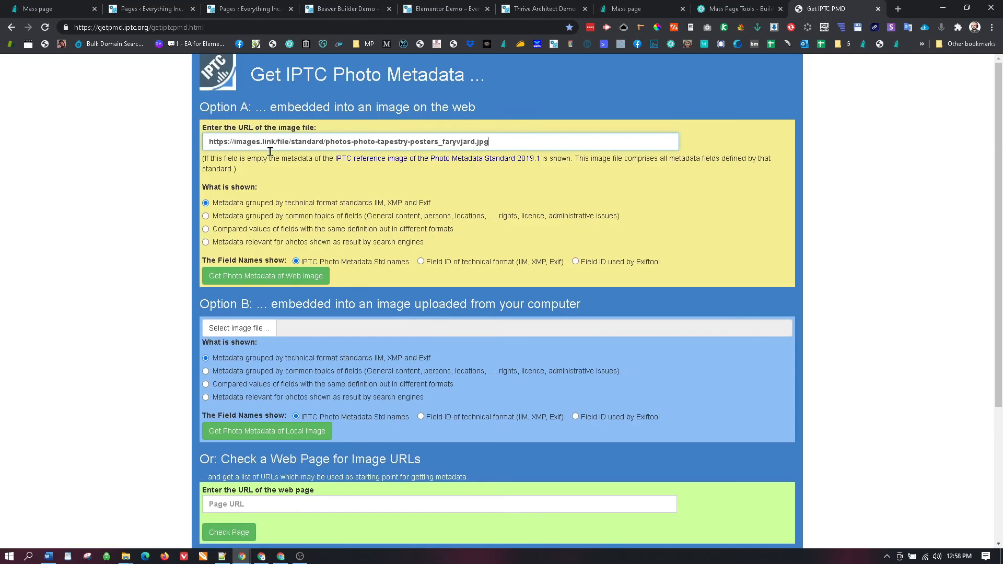
{"action": "left_click", "coordinate": [261, 277]}
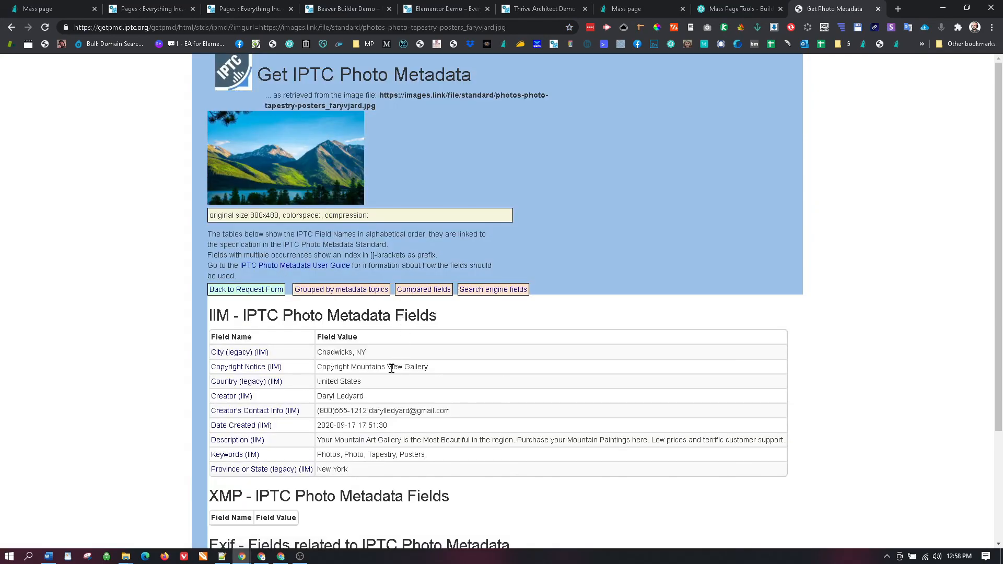
{"action": "scroll", "coordinate": [369, 365], "scroll_direction": "down", "scroll_amount": 1}
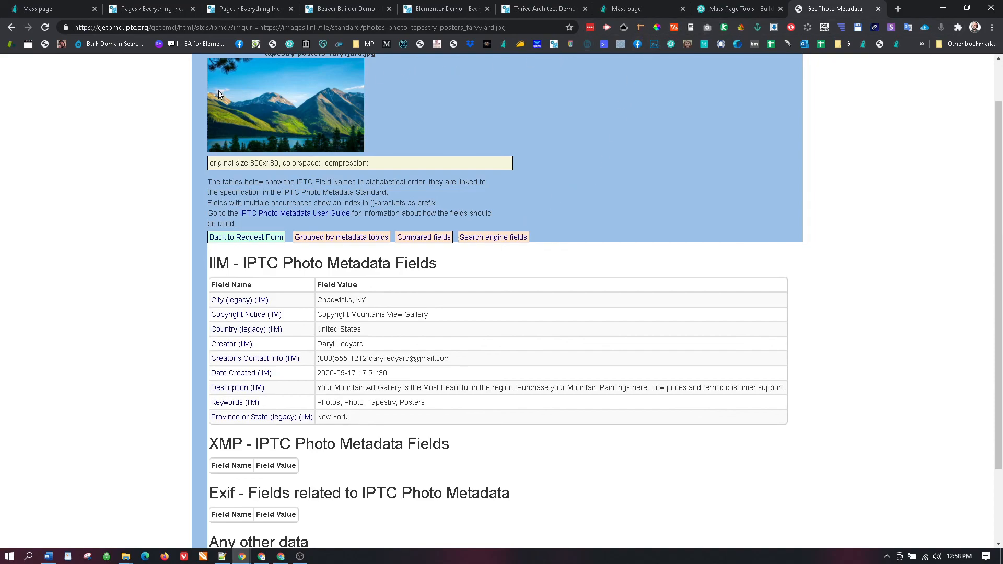
{"action": "scroll", "coordinate": [212, 214], "scroll_direction": "up", "scroll_amount": 1}
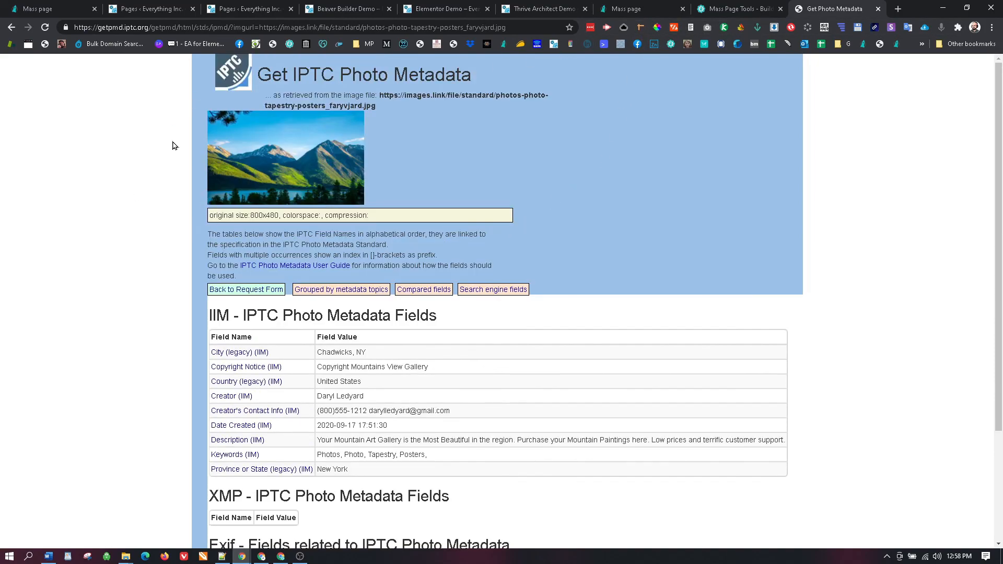